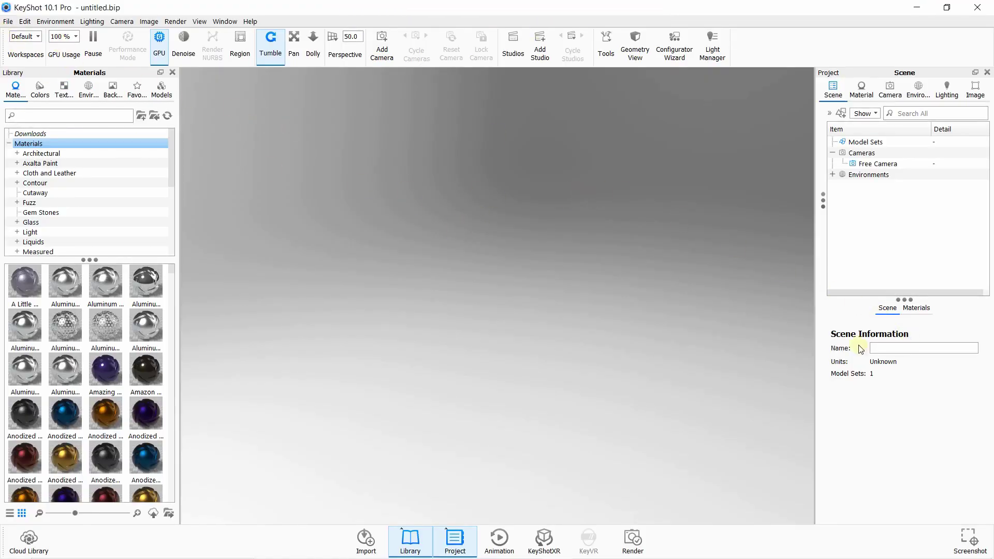
Open train animation.stp from the USB drive and import it with Z as the up orientation
{"action": "left_click", "coordinate": [9, 22]}
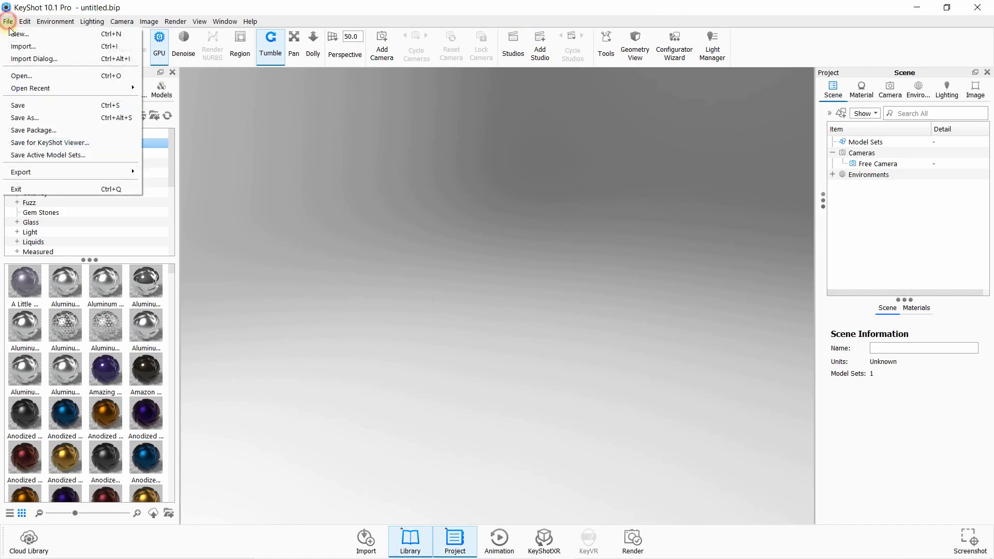
{"action": "left_click", "coordinate": [23, 76]}
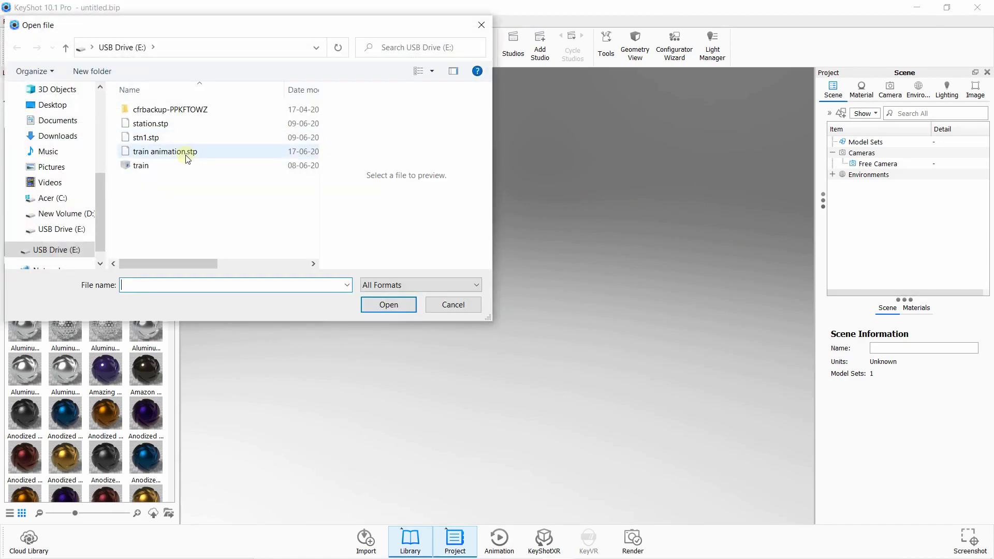
{"action": "left_click", "coordinate": [171, 151]}
{"action": "left_click", "coordinate": [386, 306]}
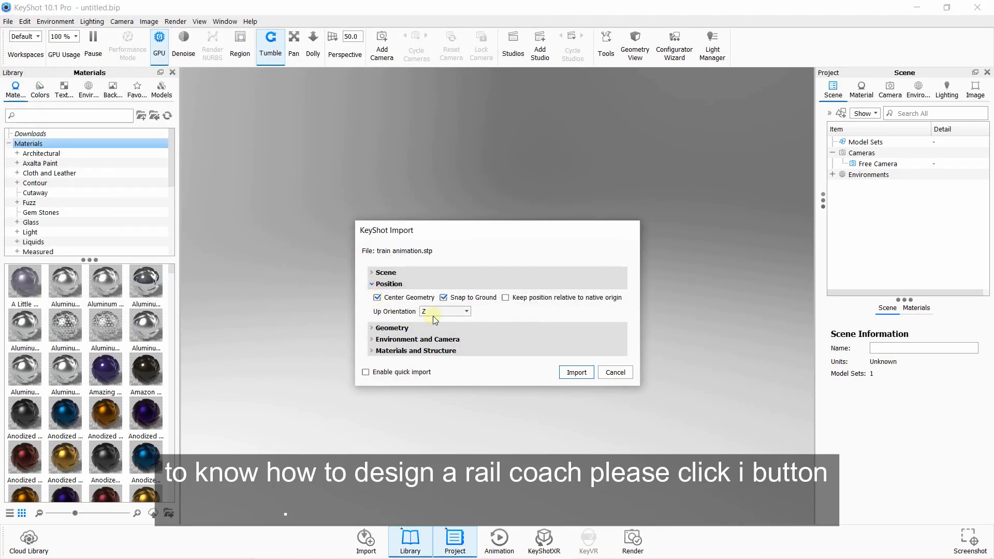
{"action": "left_click", "coordinate": [433, 314]}
{"action": "left_click", "coordinate": [436, 332]}
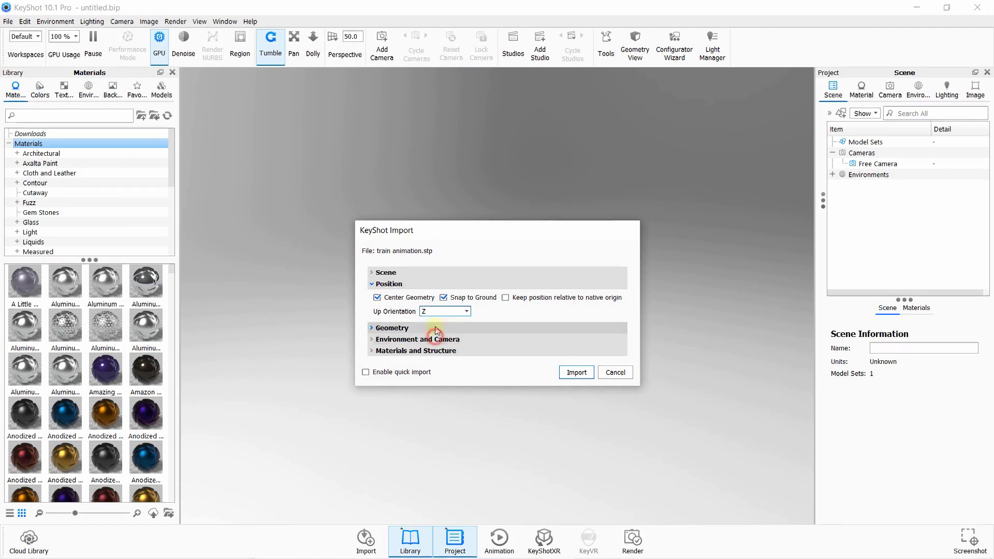
{"action": "left_click", "coordinate": [573, 373]}
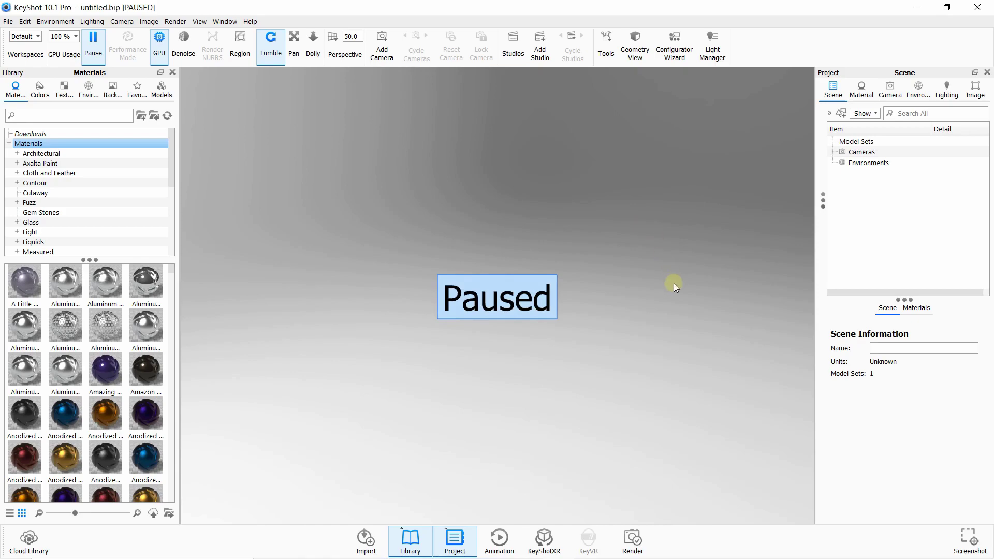
Examine the imported rail coach, its tracks and the overhead gantry from the side and from the end
{"action": "scroll", "coordinate": [517, 273], "scroll_direction": "up", "scroll_amount": 10}
{"action": "scroll", "coordinate": [560, 265], "scroll_direction": "up", "scroll_amount": 10}
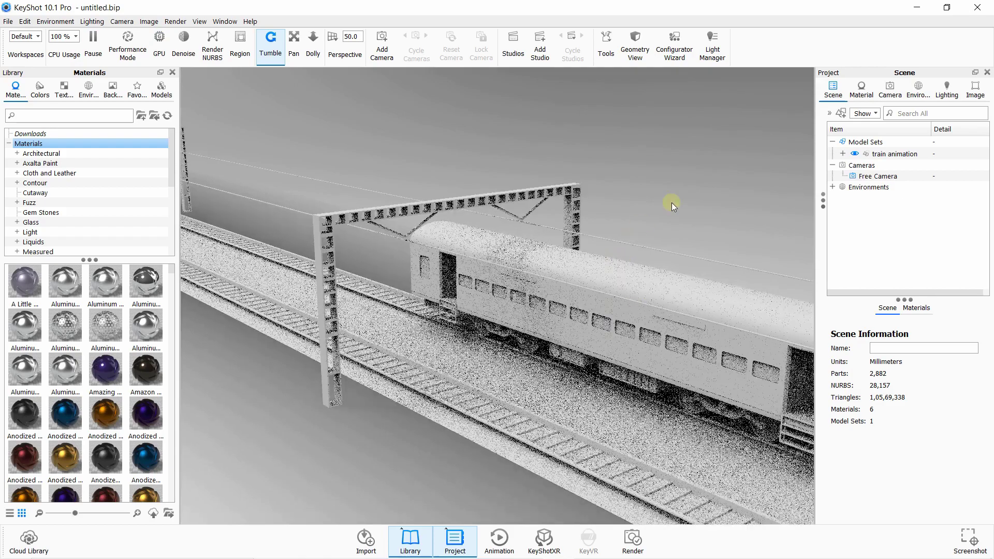
{"action": "left_click_drag", "start_coordinate": [670, 203], "coordinate": [522, 231]}
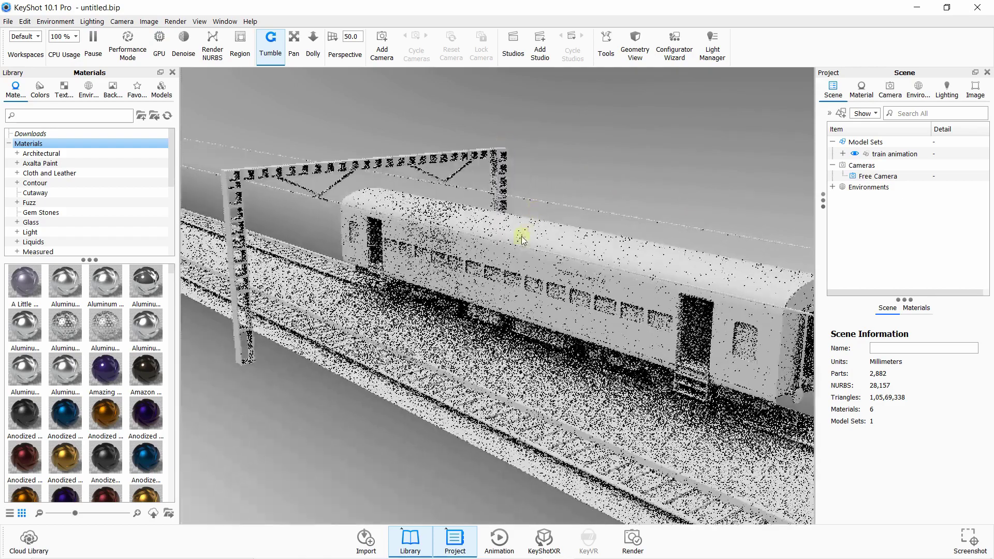
{"action": "left_click", "coordinate": [378, 308]}
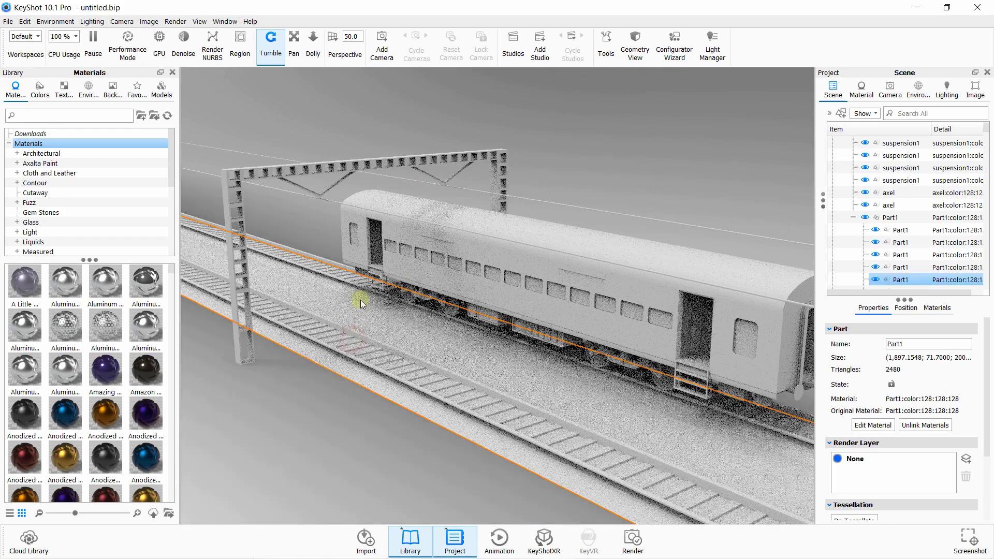
{"action": "left_click", "coordinate": [265, 175]}
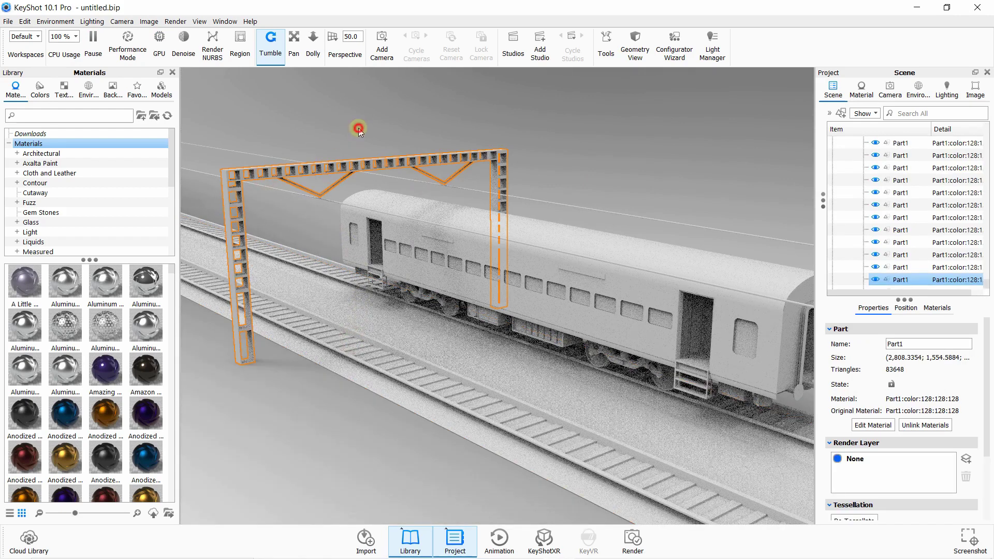
{"action": "left_click", "coordinate": [418, 94]}
{"action": "left_click", "coordinate": [9, 21]}
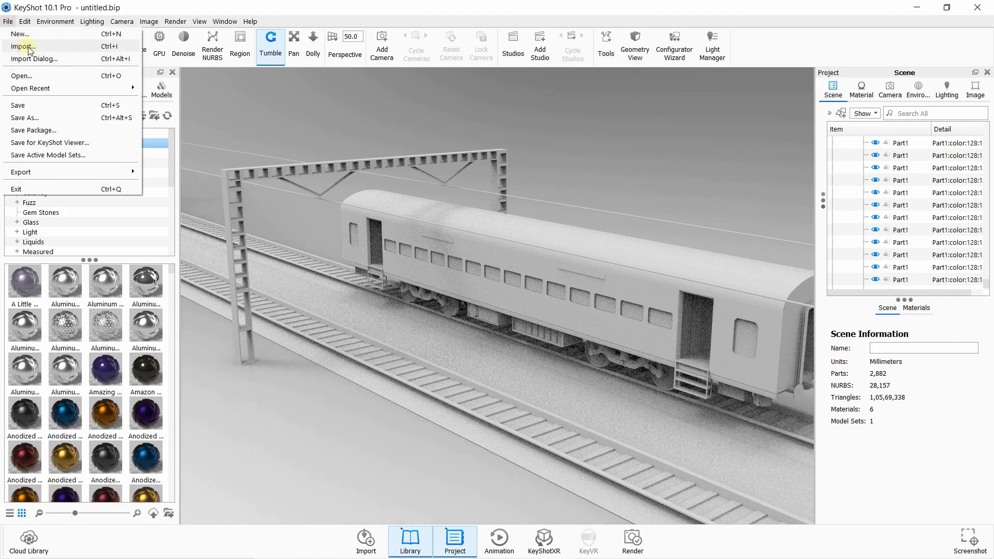
{"action": "left_click", "coordinate": [517, 110]}
{"action": "left_click_drag", "start_coordinate": [713, 178], "coordinate": [508, 166]}
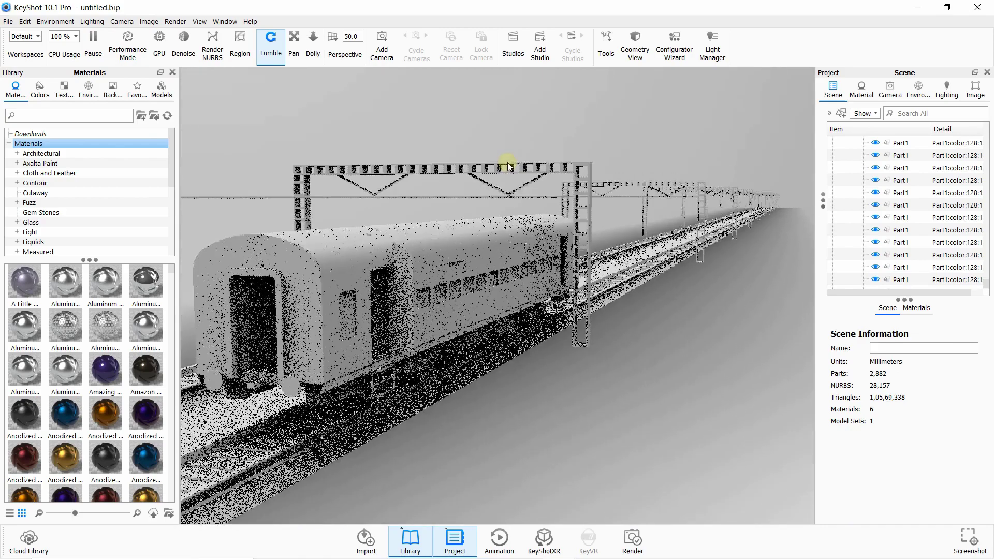
Set the free camera's distance to about 6560 mm, azimuth to -101.52°, inclination to 3.96° and twist to 0°
{"action": "left_click", "coordinate": [896, 95]}
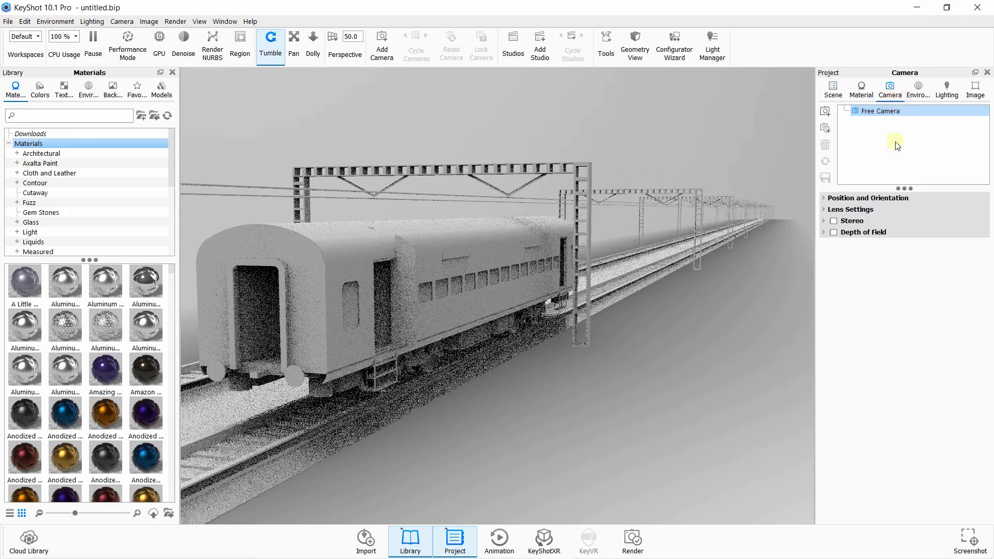
{"action": "left_click", "coordinate": [883, 198]}
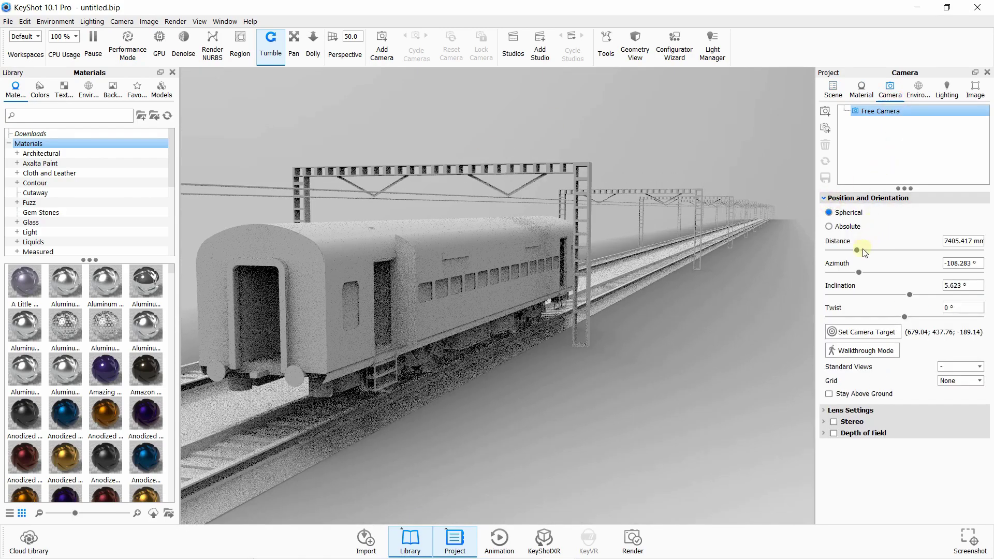
{"action": "left_click_drag", "start_coordinate": [857, 250], "coordinate": [906, 316]}
{"action": "key", "text": "Tab"}
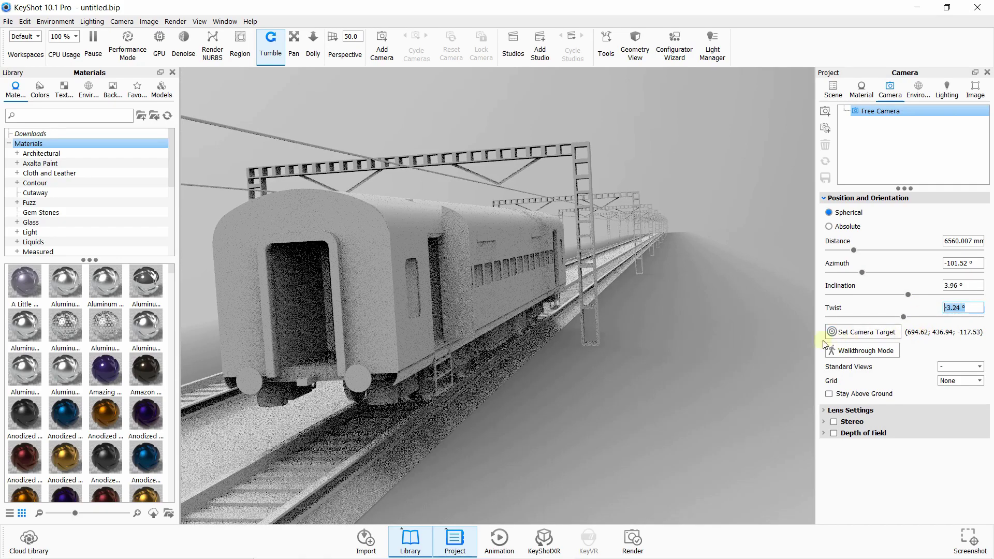
{"action": "key", "text": "Num_Lock"}
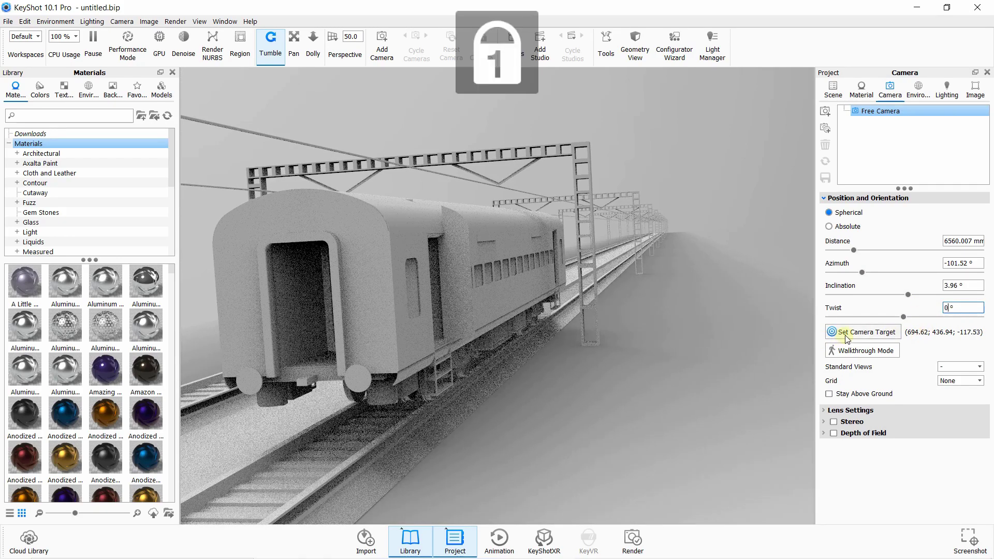
{"action": "left_click", "coordinate": [853, 333]}
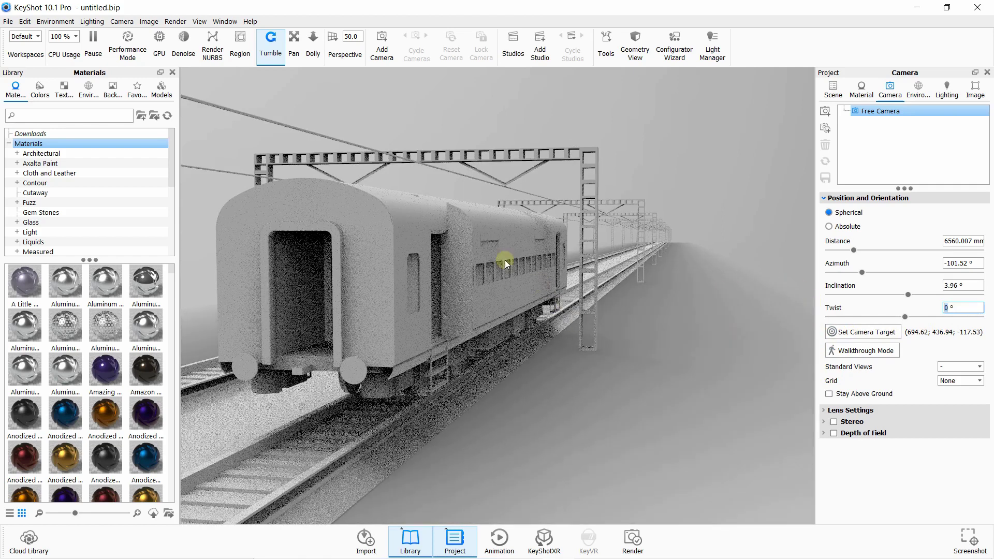
Delete the tall bogie frame panel protruding beside the coach's side doorway
{"action": "left_click", "coordinate": [834, 94]}
{"action": "left_click", "coordinate": [461, 244]}
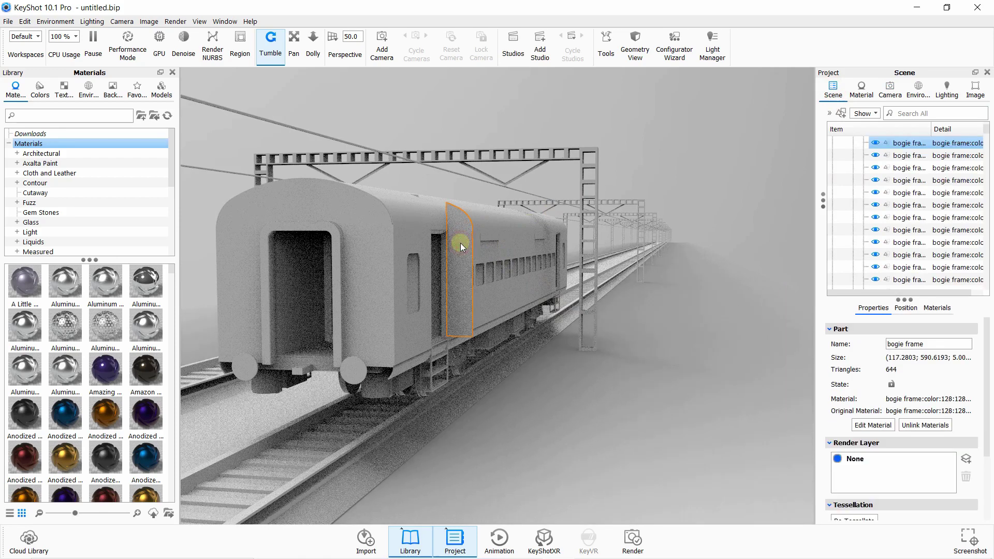
{"action": "right_click", "coordinate": [907, 148]}
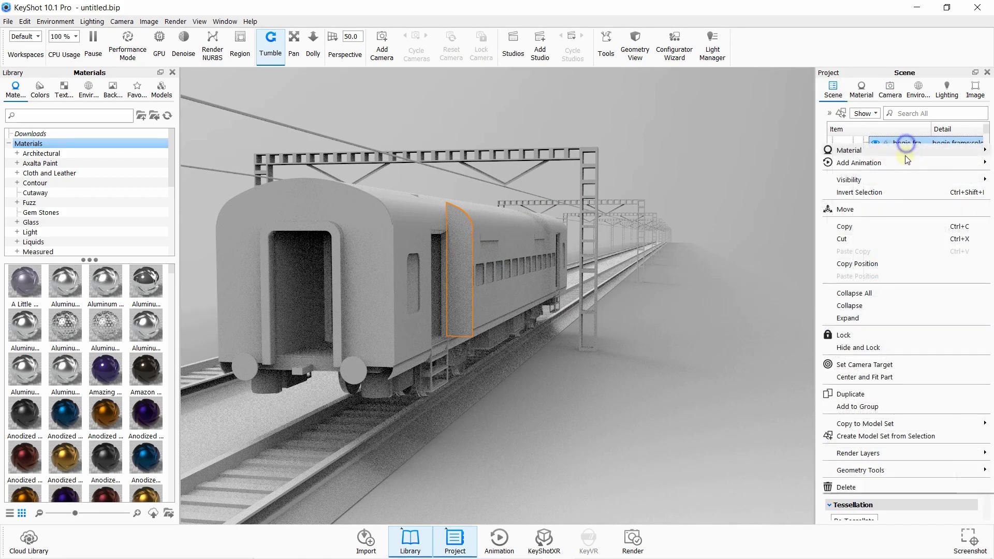
{"action": "left_click", "coordinate": [868, 487]}
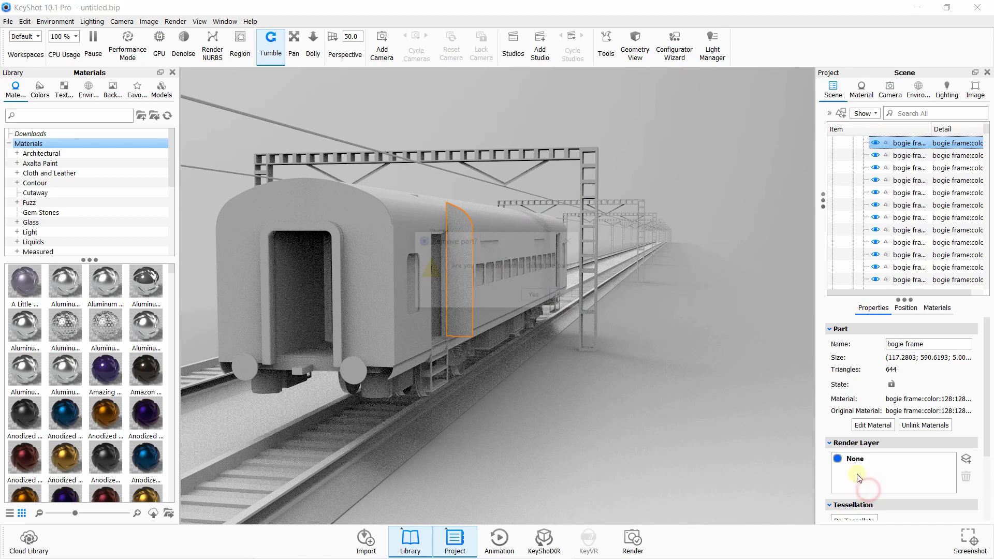
{"action": "left_click", "coordinate": [547, 297]}
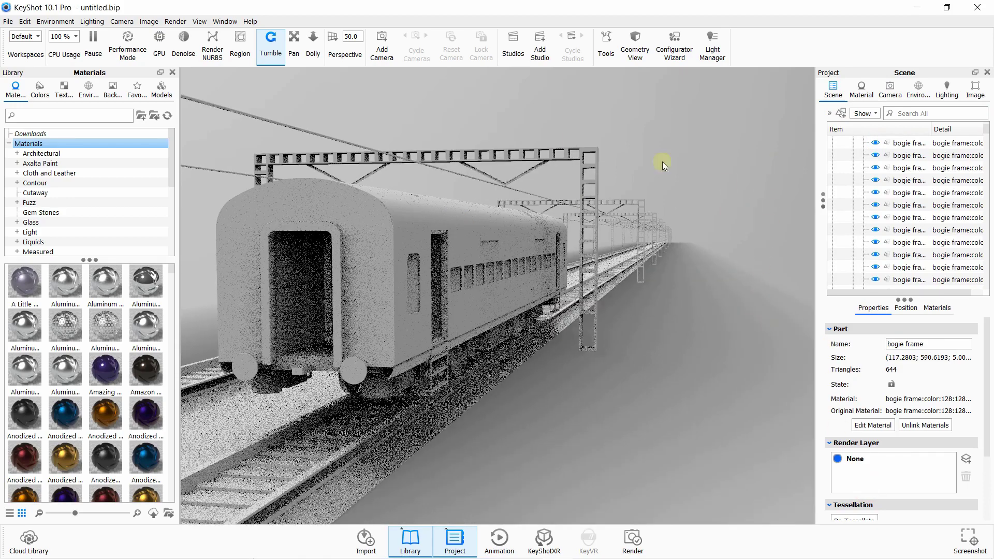
Add a new camera and orbit it to face the coach's long side
{"action": "left_click_drag", "start_coordinate": [81, 303], "coordinate": [549, 318]}
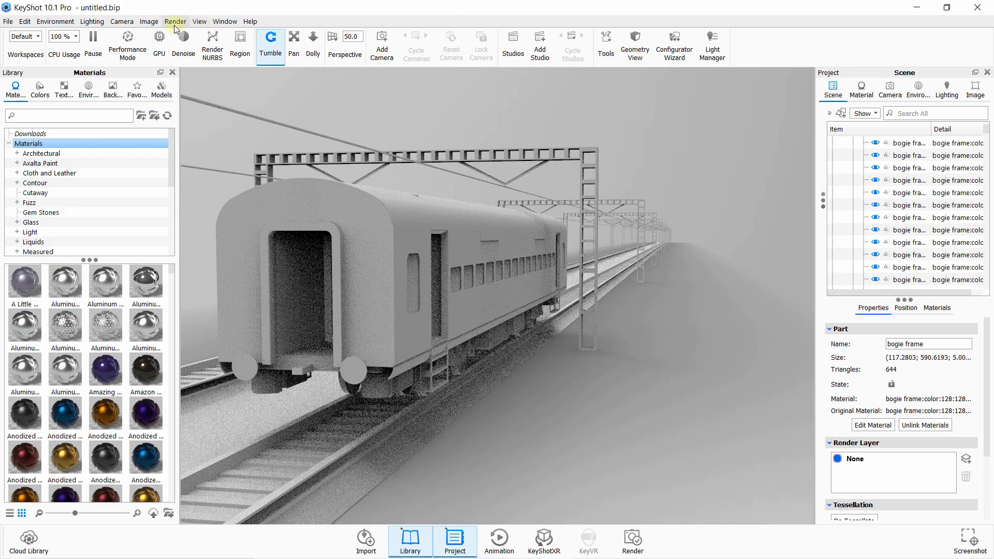
{"action": "left_click", "coordinate": [125, 25]}
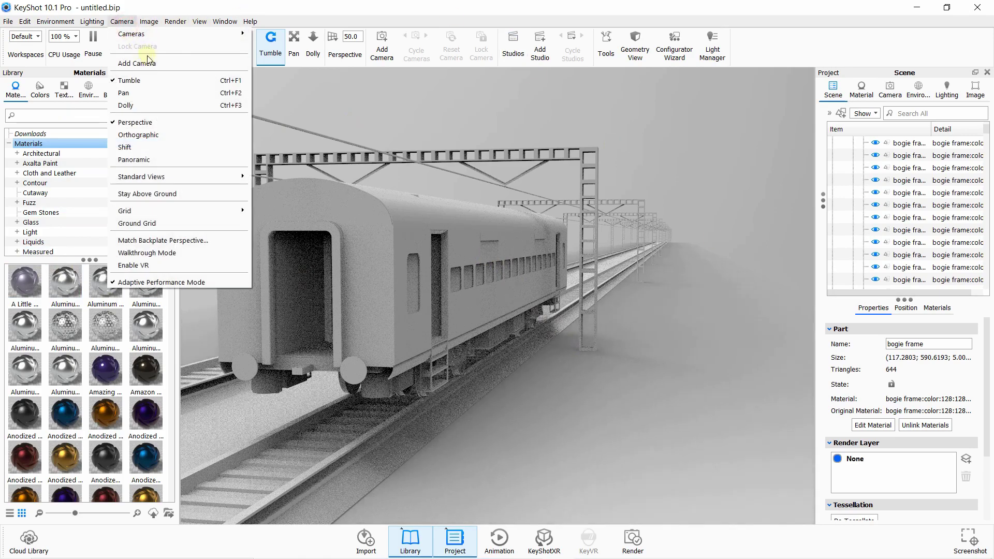
{"action": "left_click", "coordinate": [151, 61]}
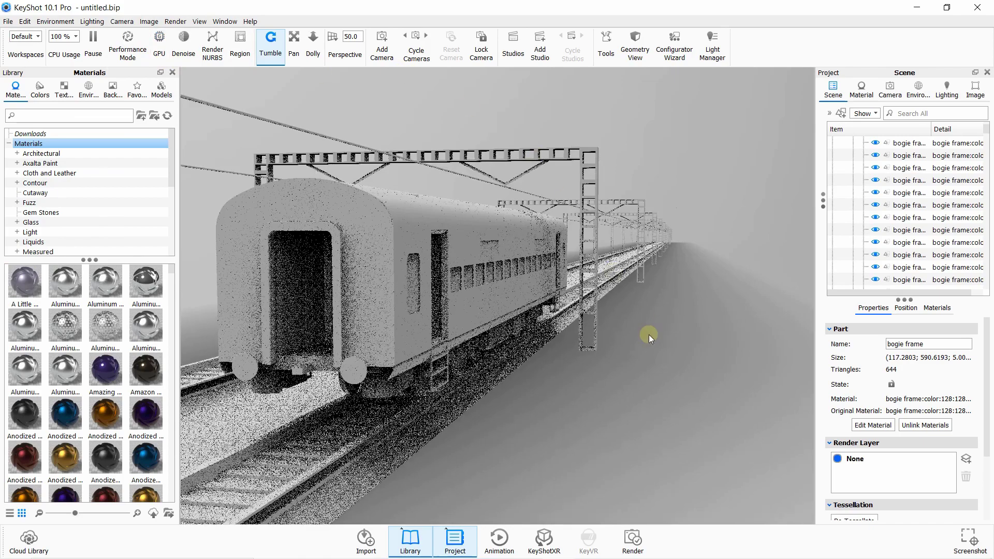
{"action": "left_click_drag", "start_coordinate": [595, 338], "coordinate": [456, 194]}
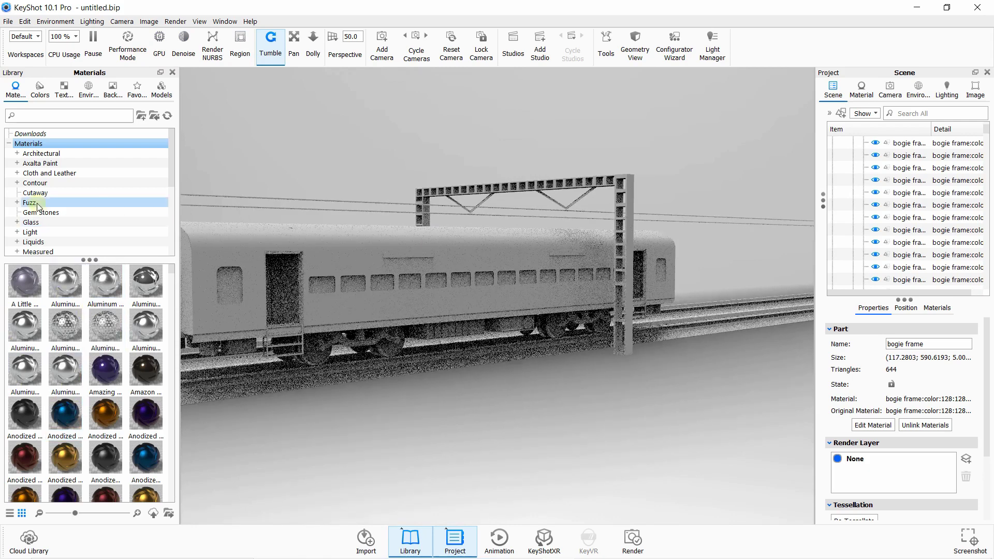
Apply the blue brushed anodized aluminum metal to the coach's upper and lower side bands
{"action": "scroll", "coordinate": [33, 248], "scroll_direction": "down", "scroll_amount": 2}
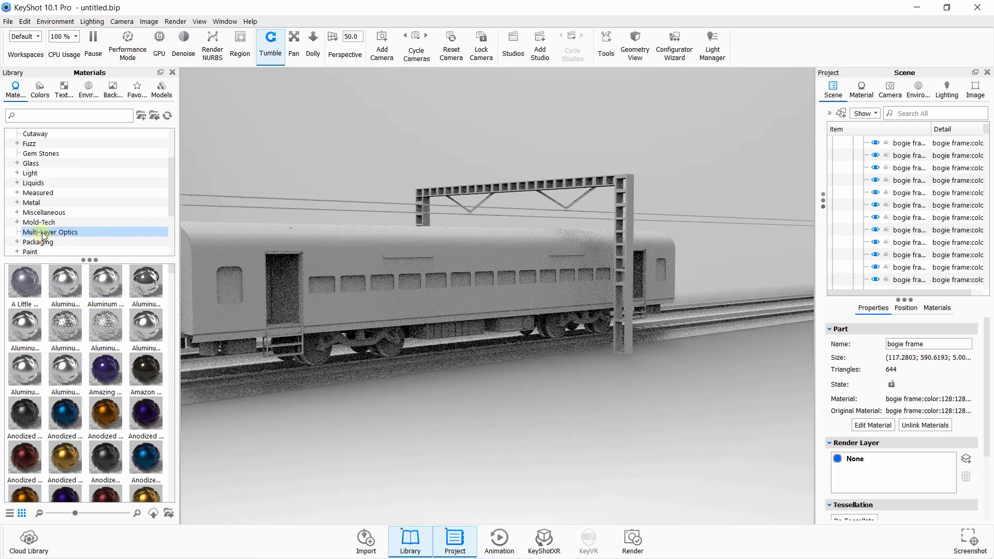
{"action": "left_click", "coordinate": [43, 205]}
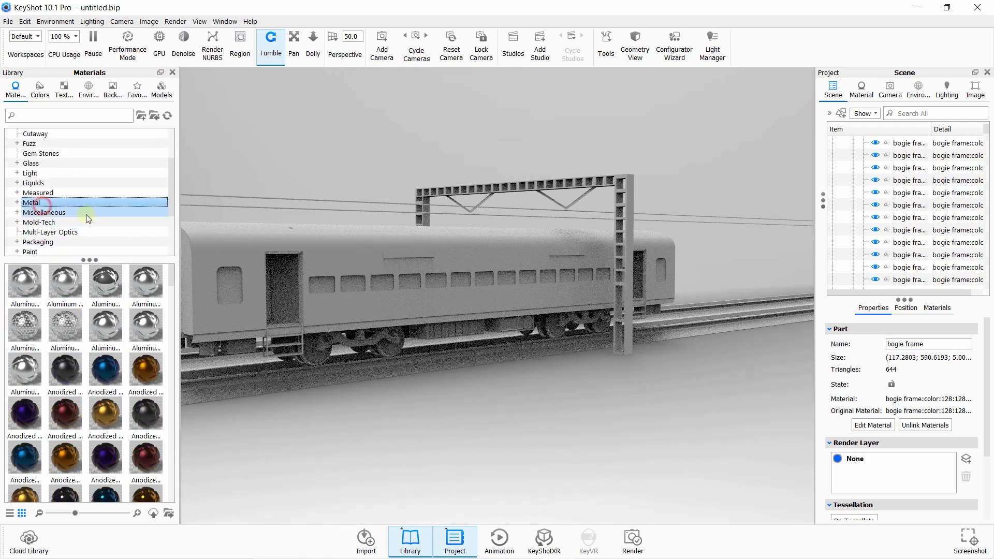
{"action": "left_click", "coordinate": [318, 261]}
{"action": "left_click", "coordinate": [334, 314], "text": "ctrl"}
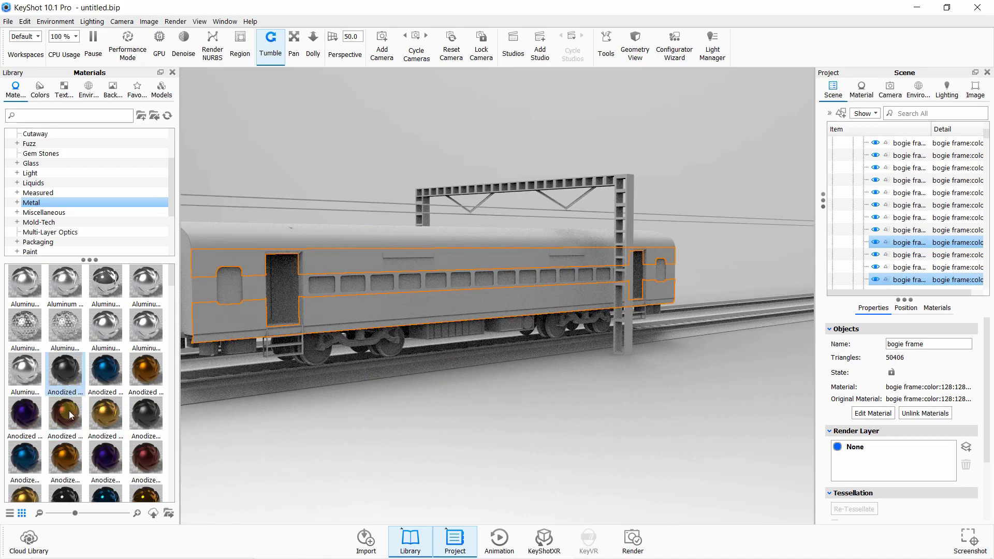
{"action": "left_click_drag", "start_coordinate": [25, 457], "coordinate": [880, 242]}
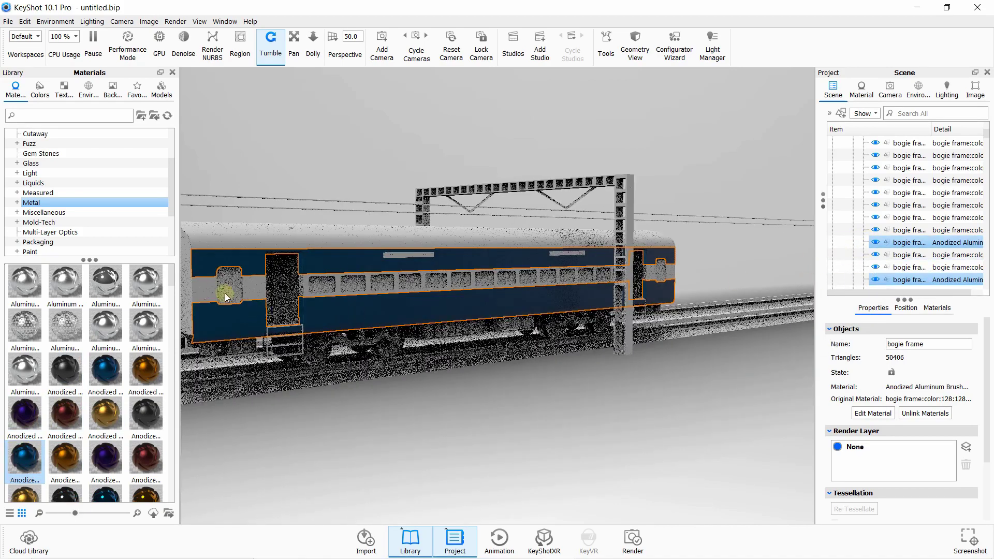
Apply Metal Brushed Blue #1 to the window-level panels along the coach's side
{"action": "left_click", "coordinate": [255, 287]}
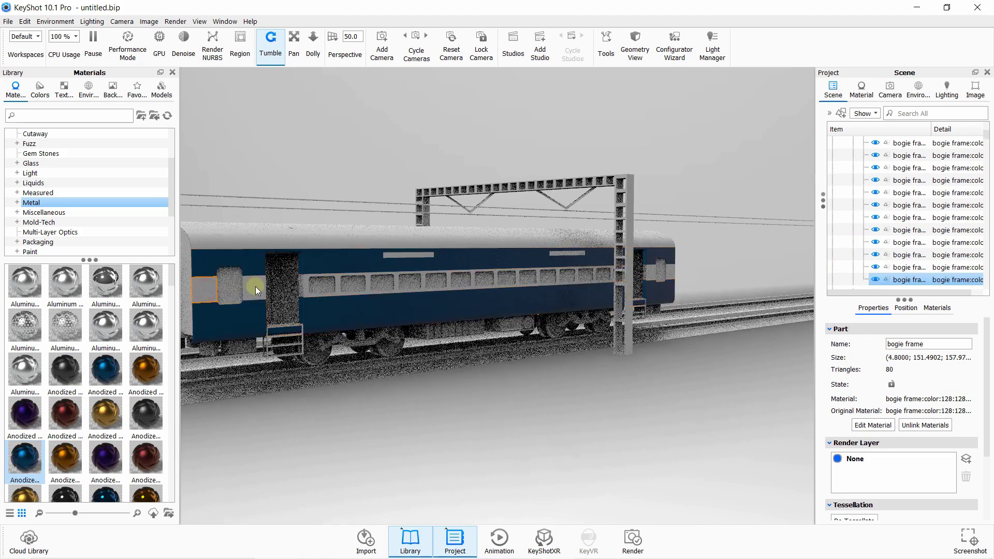
{"action": "left_click", "coordinate": [305, 288], "text": "ctrl"}
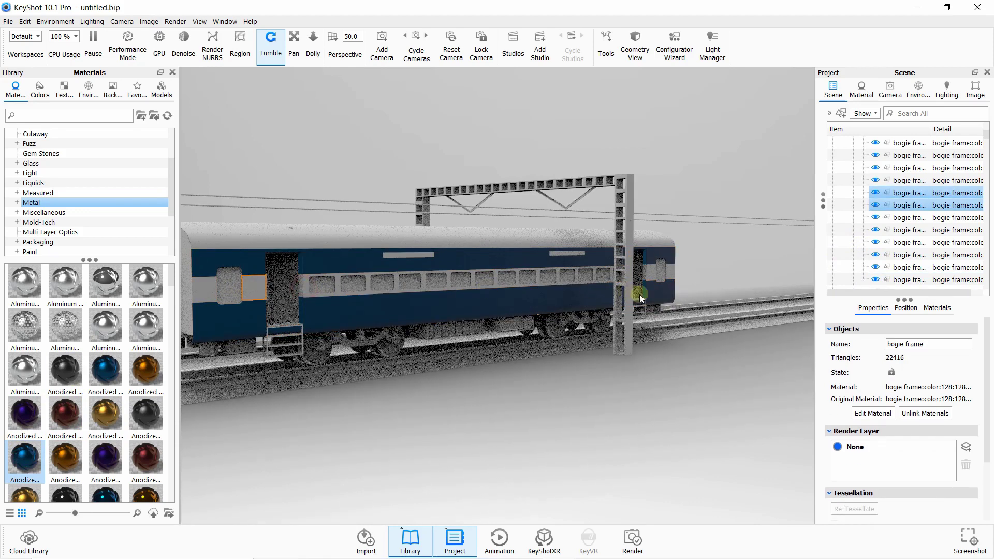
{"action": "left_click", "coordinate": [650, 275], "text": "ctrl"}
{"action": "left_click", "coordinate": [671, 275], "text": "ctrl"}
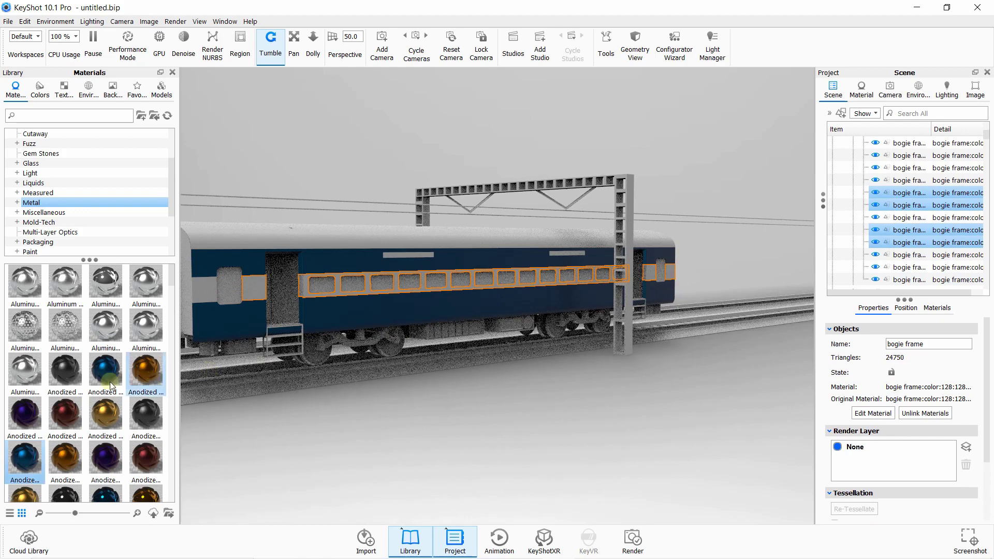
{"action": "scroll", "coordinate": [33, 405], "scroll_direction": "down", "scroll_amount": 5}
{"action": "scroll", "coordinate": [82, 395], "scroll_direction": "down", "scroll_amount": 6}
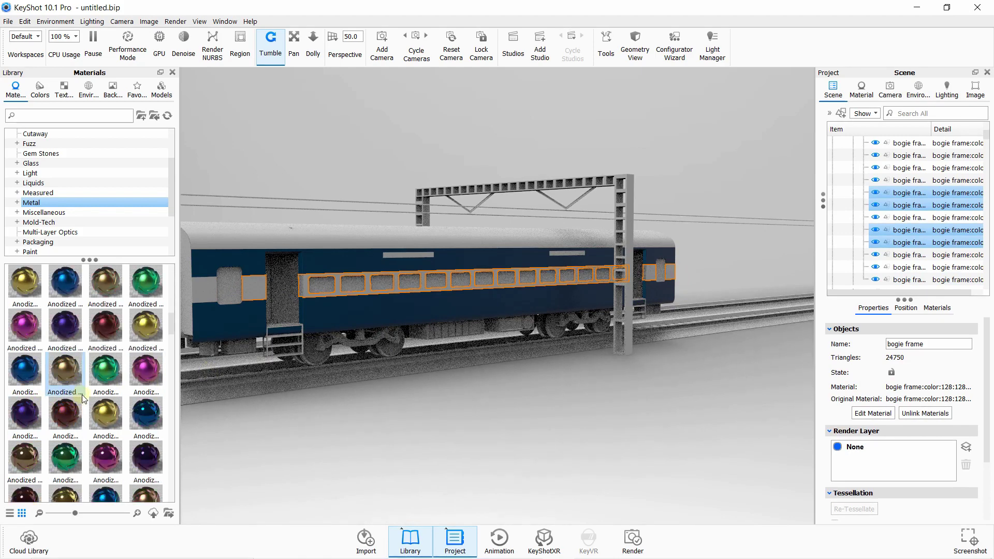
{"action": "scroll", "coordinate": [81, 395], "scroll_direction": "down", "scroll_amount": 5}
{"action": "left_click_drag", "start_coordinate": [145, 369], "coordinate": [910, 236]}
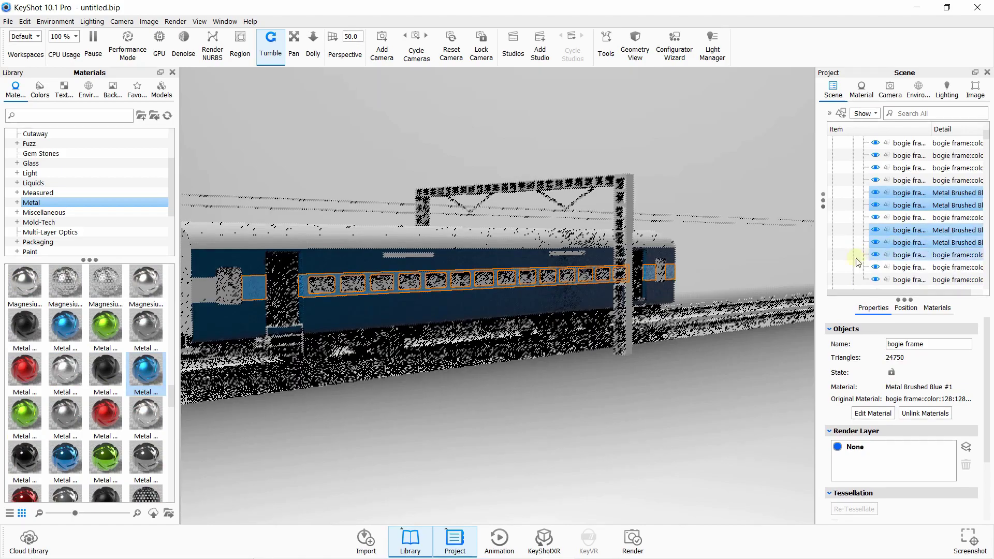
Apply a blue metal material to the coach's window band, the remaining end panel and the doorway part
{"action": "mouse_move", "coordinate": [65, 326]}
{"action": "left_mouse_down"}
{"action": "mouse_move", "coordinate": [150, 363]}
{"action": "mouse_move", "coordinate": [910, 236]}
{"action": "left_mouse_up"}
{"action": "scroll", "coordinate": [63, 332], "scroll_direction": "down", "scroll_amount": 2}
{"action": "left_click_drag", "start_coordinate": [66, 282], "coordinate": [206, 295]}
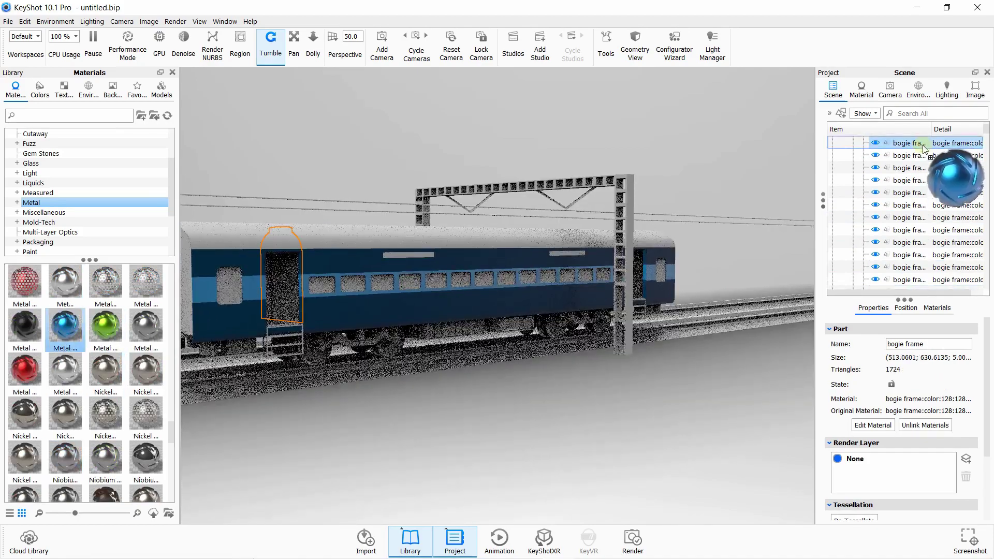
Apply the Metal Textured Black material to the bogie frame, frame part1 and suspension1 parts under the coach
{"action": "scroll", "coordinate": [859, 231], "scroll_direction": "up", "scroll_amount": 3}
{"action": "left_click", "coordinate": [853, 229]}
{"action": "left_click", "coordinate": [892, 242]}
{"action": "left_click", "coordinate": [900, 255], "text": "shift"}
{"action": "scroll", "coordinate": [910, 206], "scroll_direction": "up", "scroll_amount": 3}
{"action": "left_click", "coordinate": [901, 261], "text": "shift"}
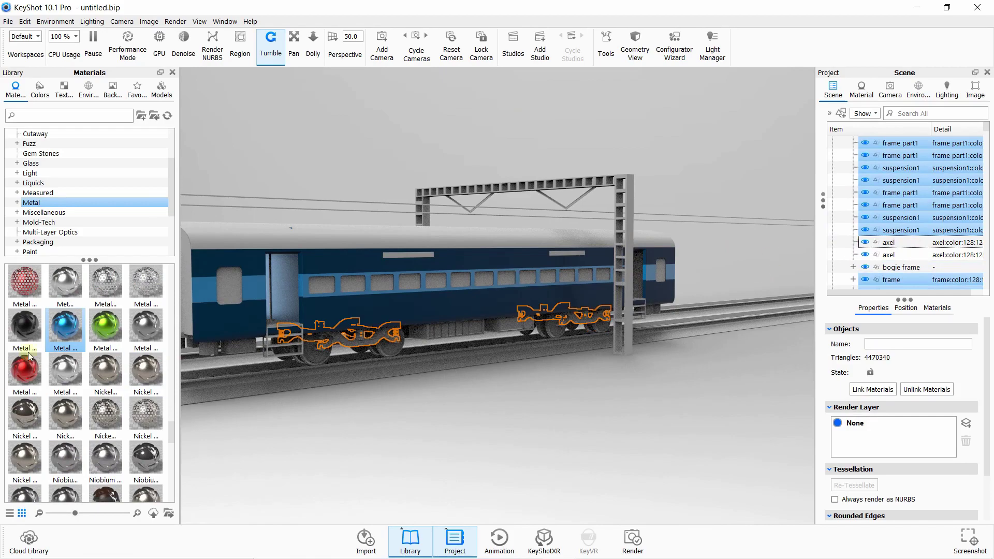
{"action": "left_click", "coordinate": [392, 334]}
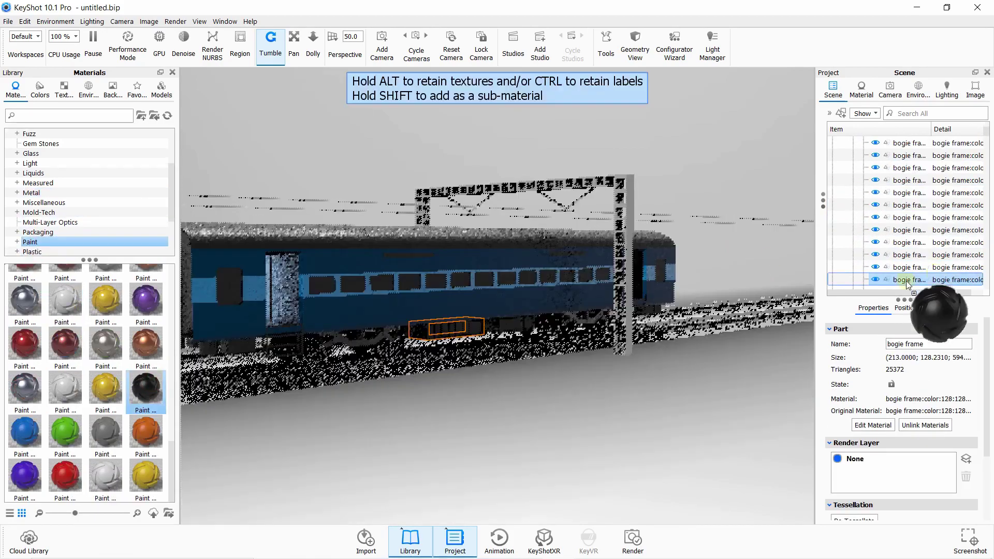
Apply Paint Textured Black and dark anodized aluminum to the equipment boxes beneath the coach
{"action": "left_click_drag", "start_coordinate": [910, 297], "coordinate": [908, 280]}
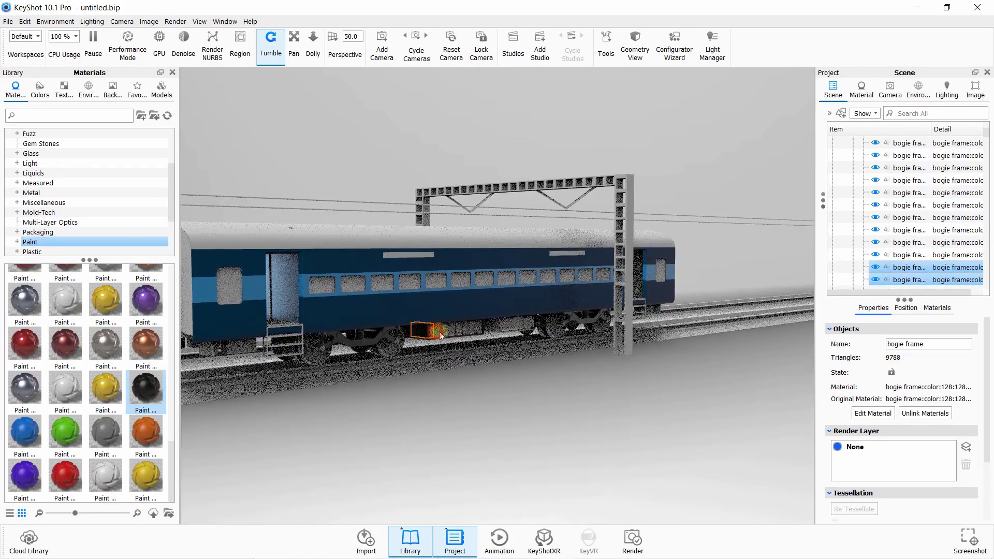
{"action": "left_click", "coordinate": [916, 230], "text": "shift"}
{"action": "scroll", "coordinate": [134, 362], "scroll_direction": "up", "scroll_amount": 3}
{"action": "mouse_move", "coordinate": [66, 370]}
{"action": "left_mouse_down"}
{"action": "mouse_move", "coordinate": [255, 337]}
{"action": "mouse_move", "coordinate": [509, 325]}
{"action": "left_mouse_up"}
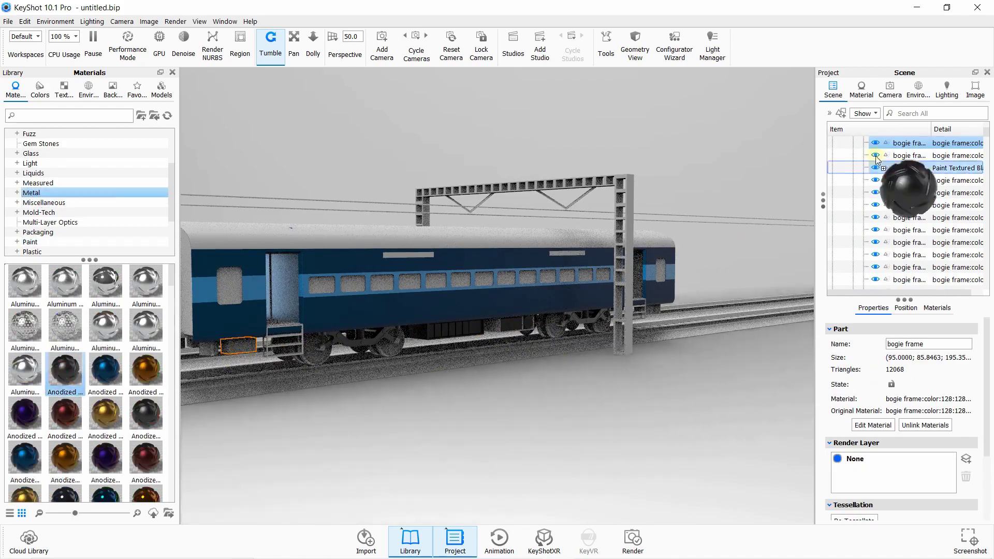
{"action": "left_click_drag", "start_coordinate": [850, 200], "coordinate": [911, 181]}
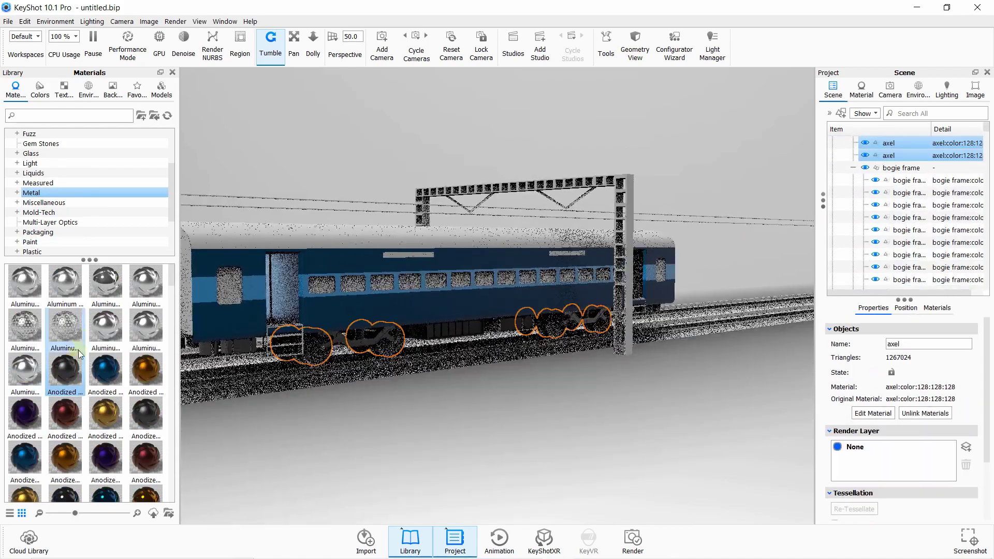
Apply Iron Polished to the wheel axles and a black metal to the front wheel set
{"action": "scroll", "coordinate": [88, 383], "scroll_direction": "down", "scroll_amount": 4}
{"action": "left_click_drag", "start_coordinate": [24, 326], "coordinate": [641, 351]}
{"action": "left_click", "coordinate": [641, 351]}
{"action": "left_click", "coordinate": [295, 346]}
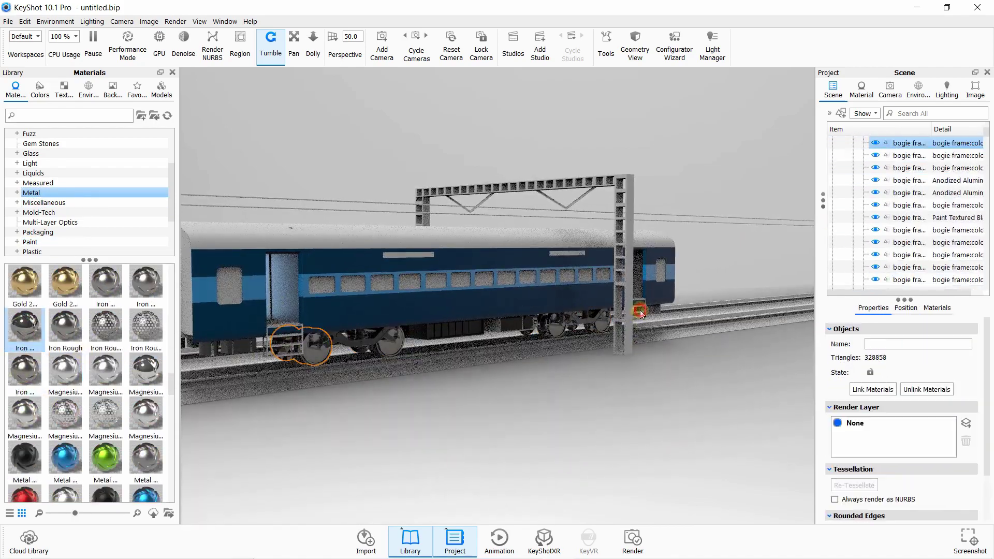
{"action": "left_click_drag", "start_coordinate": [24, 458], "coordinate": [910, 282]}
Apply a dark glass material to all the window panes along the coach's side and ends
{"action": "left_click", "coordinate": [661, 275]}
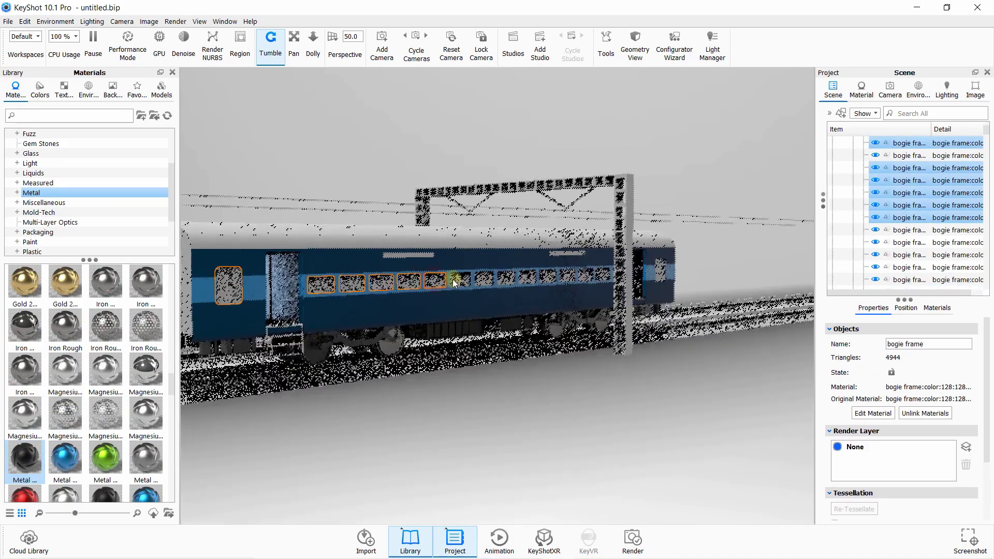
{"action": "left_click", "coordinate": [31, 154]}
{"action": "left_click_drag", "start_coordinate": [24, 283], "coordinate": [518, 282]}
Apply the Lemon yellow Axalta paint to the two sign boards above the coach's windows
{"action": "left_click", "coordinate": [567, 252]}
{"action": "scroll", "coordinate": [88, 207], "scroll_direction": "up", "scroll_amount": 2}
{"action": "left_click", "coordinate": [39, 163]}
{"action": "left_click_drag", "start_coordinate": [104, 392], "coordinate": [567, 254]}
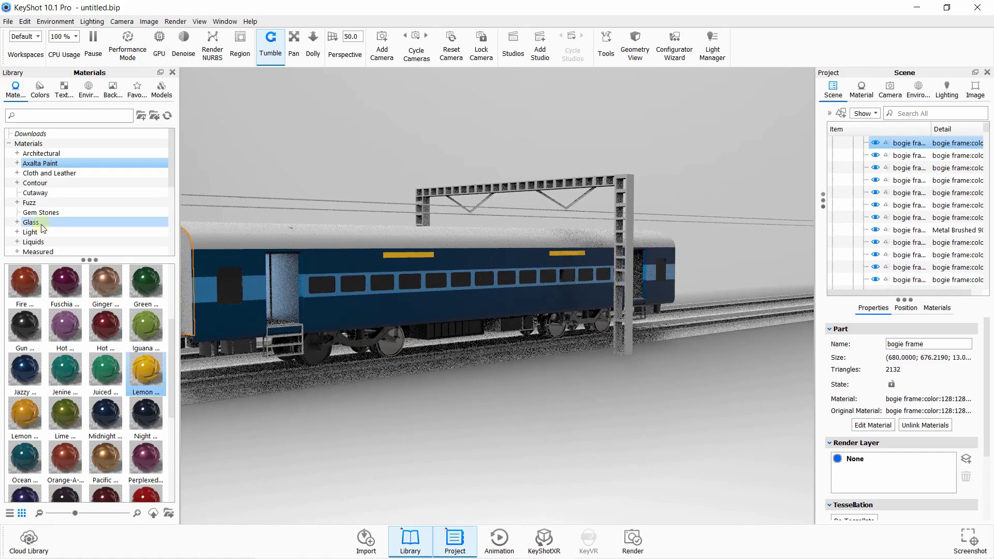
Apply the dark brushed anodized aluminum to the coach's end wall and its entrance steps
{"action": "scroll", "coordinate": [88, 207], "scroll_direction": "down", "scroll_amount": 1}
{"action": "left_click", "coordinate": [31, 232]}
{"action": "left_click_drag", "start_coordinate": [140, 285], "coordinate": [916, 167]}
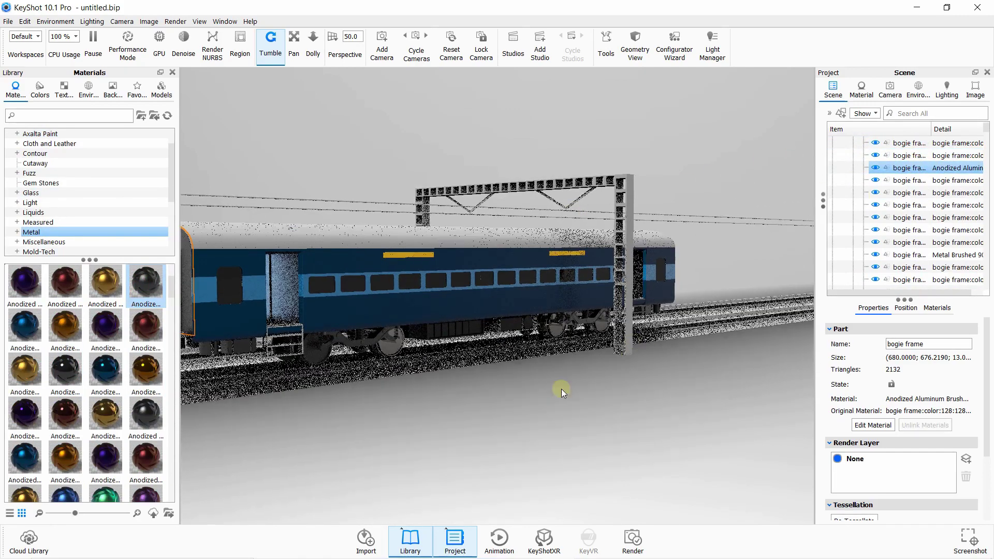
{"action": "left_click_drag", "start_coordinate": [502, 431], "coordinate": [480, 387]}
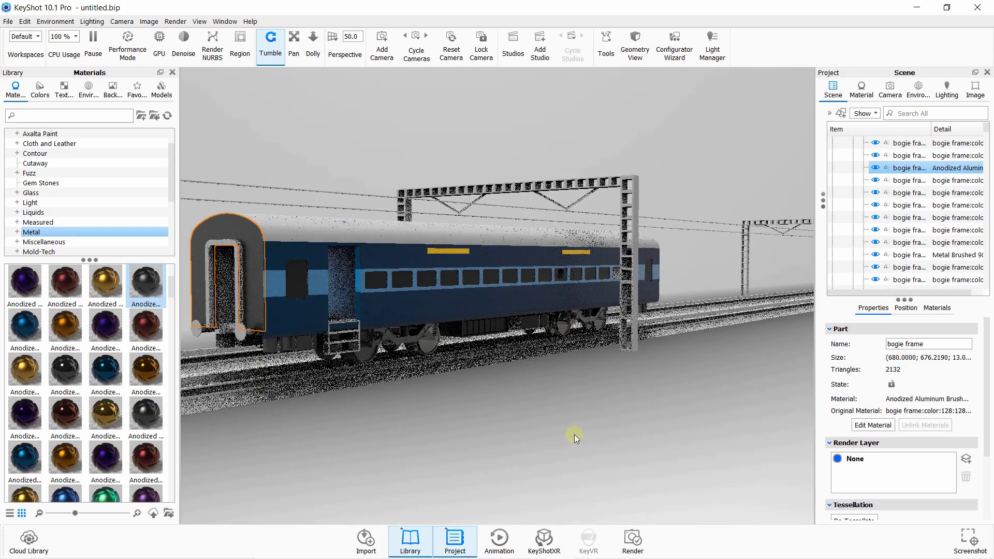
{"action": "left_click", "coordinate": [353, 337]}
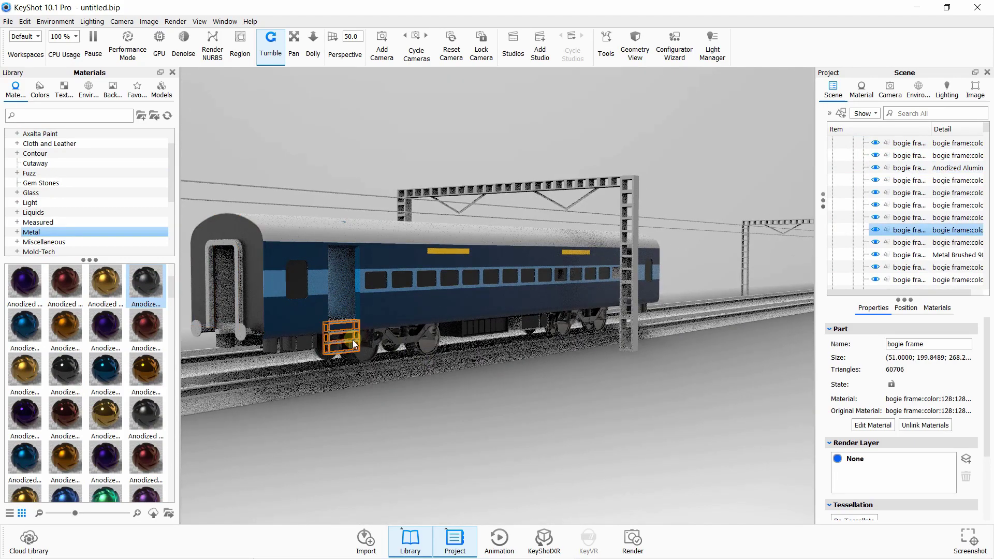
{"action": "left_click_drag", "start_coordinate": [143, 288], "coordinate": [903, 231]}
{"action": "left_click", "coordinate": [649, 419]}
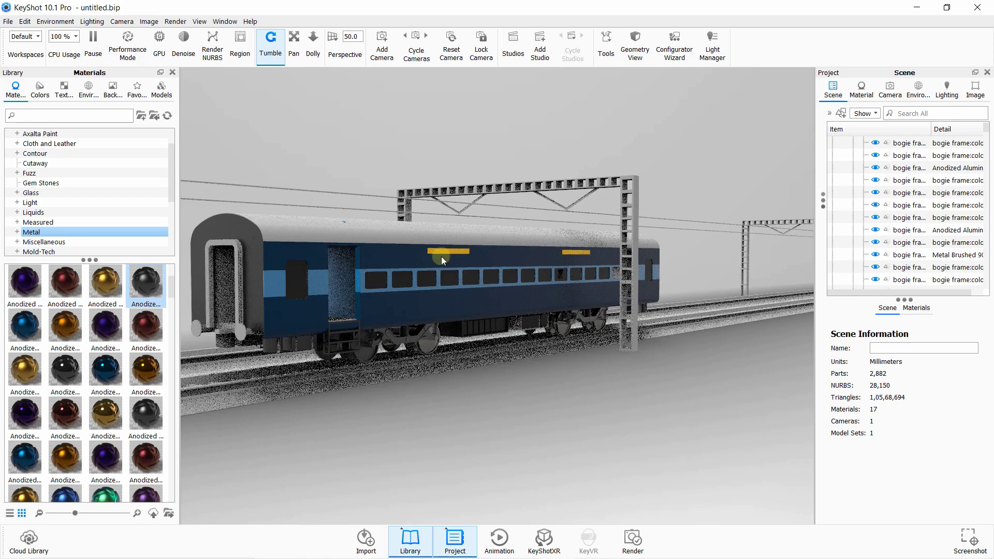
Apply Iron Polished to the four track rails and Rock Face Displace to the track bed
{"action": "left_click", "coordinate": [274, 374]}
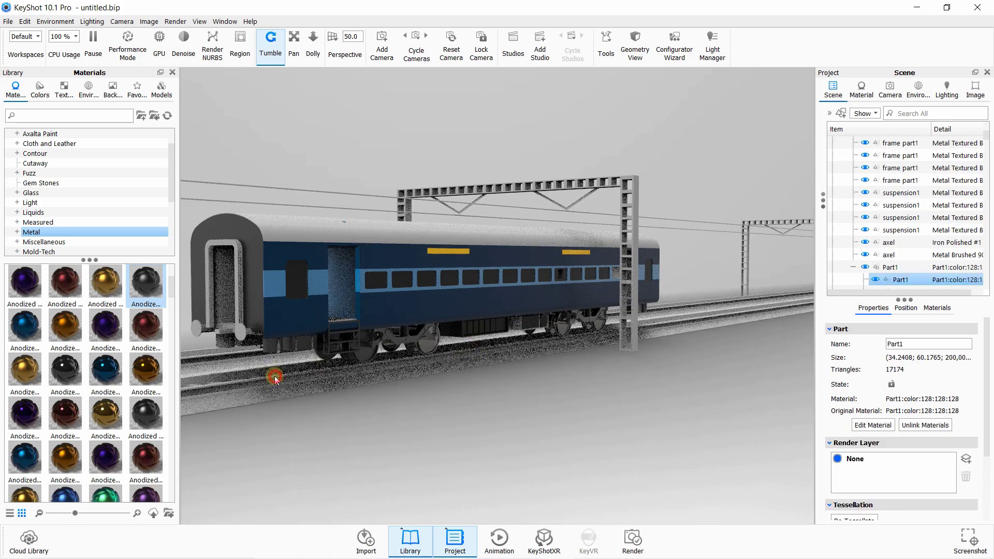
{"action": "left_click", "coordinate": [205, 353], "text": "shift"}
{"action": "left_click", "coordinate": [202, 350]}
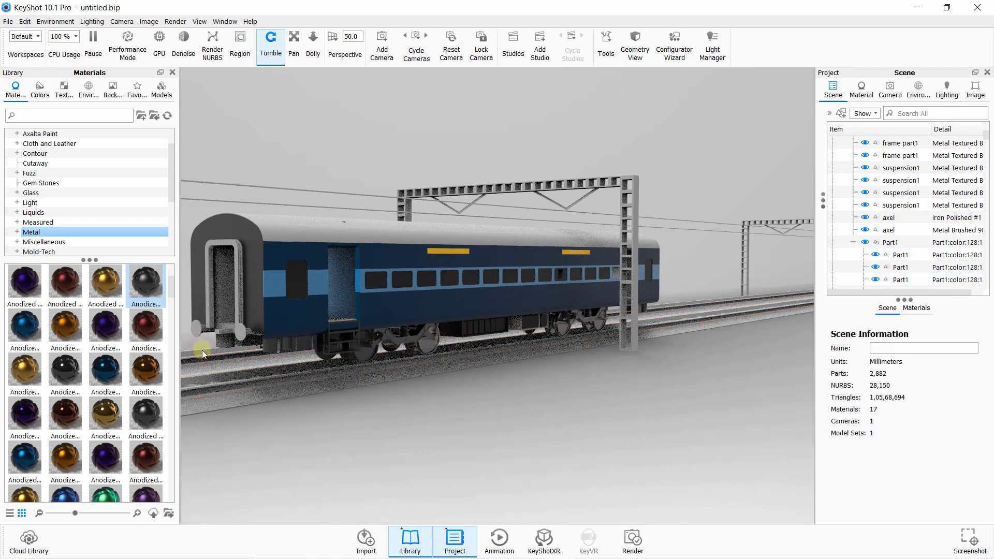
{"action": "left_click", "coordinate": [205, 350]}
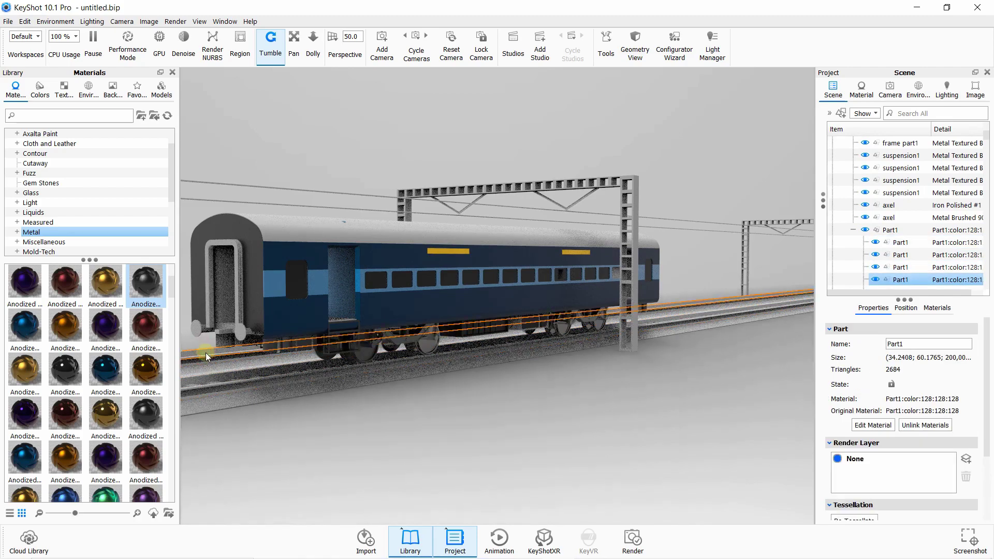
{"action": "left_click", "coordinate": [213, 361]}
{"action": "left_click_drag", "start_coordinate": [216, 370], "coordinate": [331, 380]}
{"action": "left_click", "coordinate": [331, 381]}
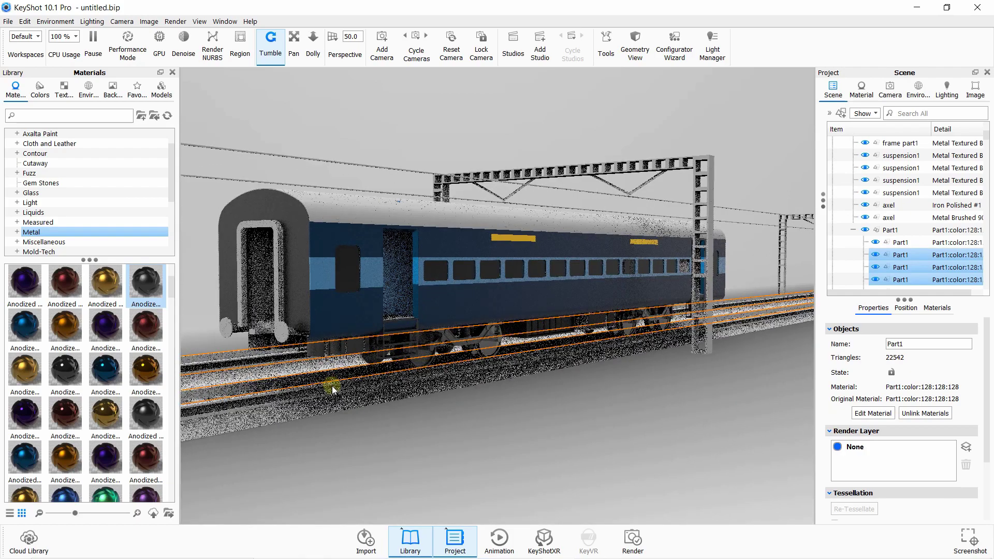
{"action": "left_click", "coordinate": [332, 387], "text": "ctrl"}
{"action": "left_click", "coordinate": [332, 387], "text": "ctrl"}
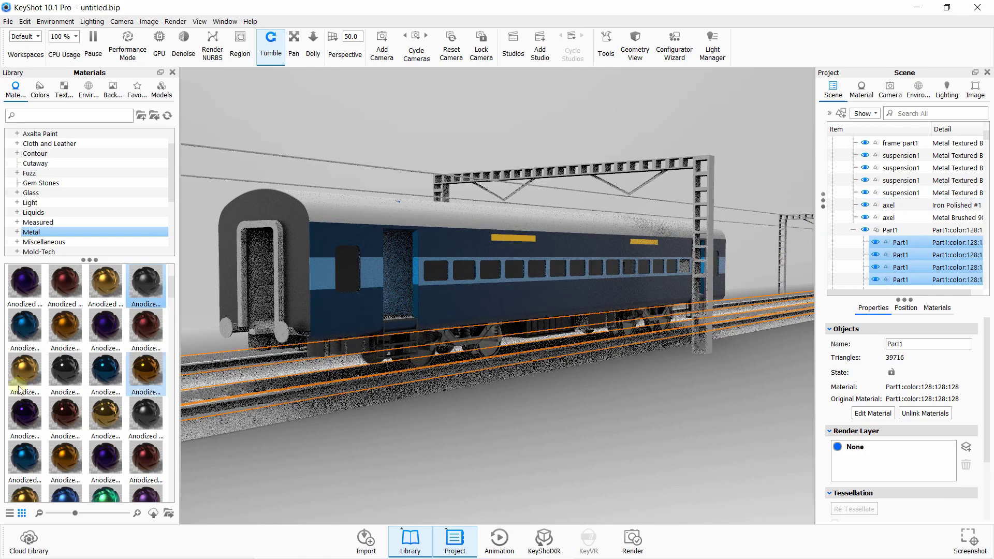
{"action": "left_click", "coordinate": [47, 231]}
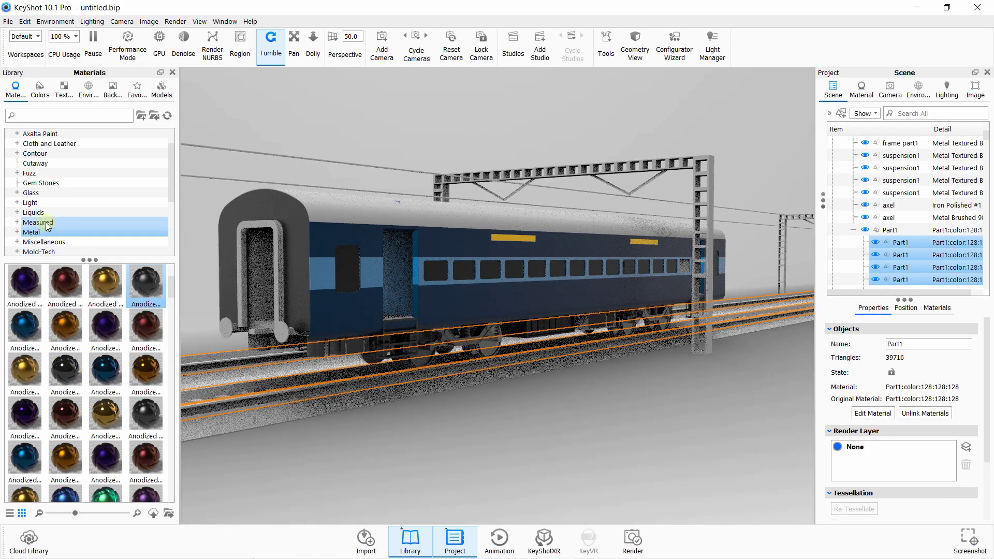
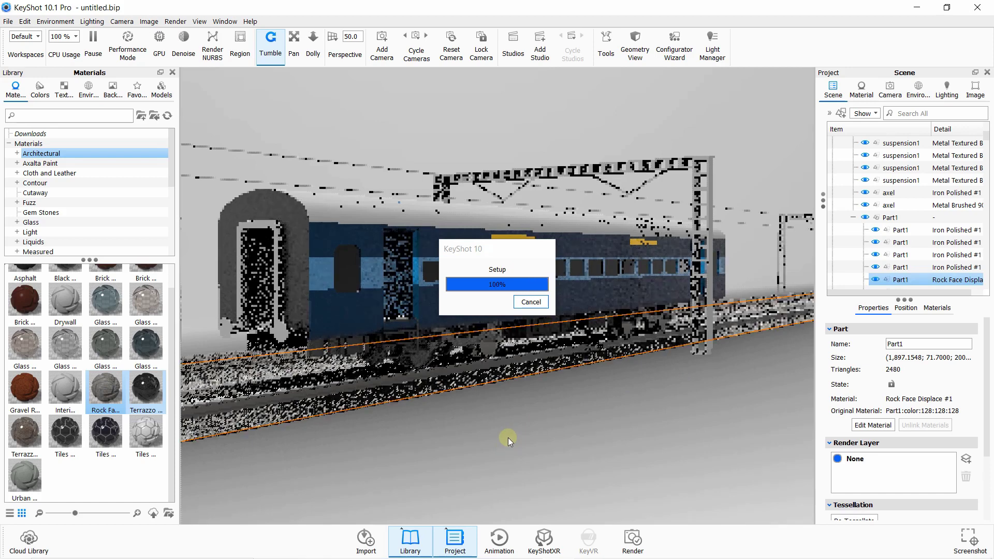
{"action": "left_click", "coordinate": [508, 438]}
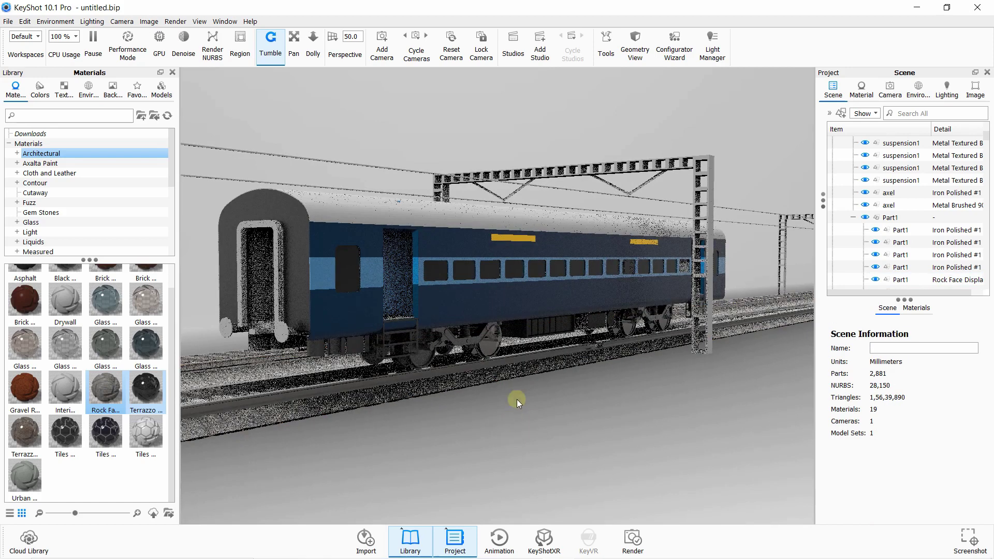
Copy the complete train animation group in the scene tree
{"action": "scroll", "coordinate": [574, 384], "scroll_direction": "down", "scroll_amount": 5}
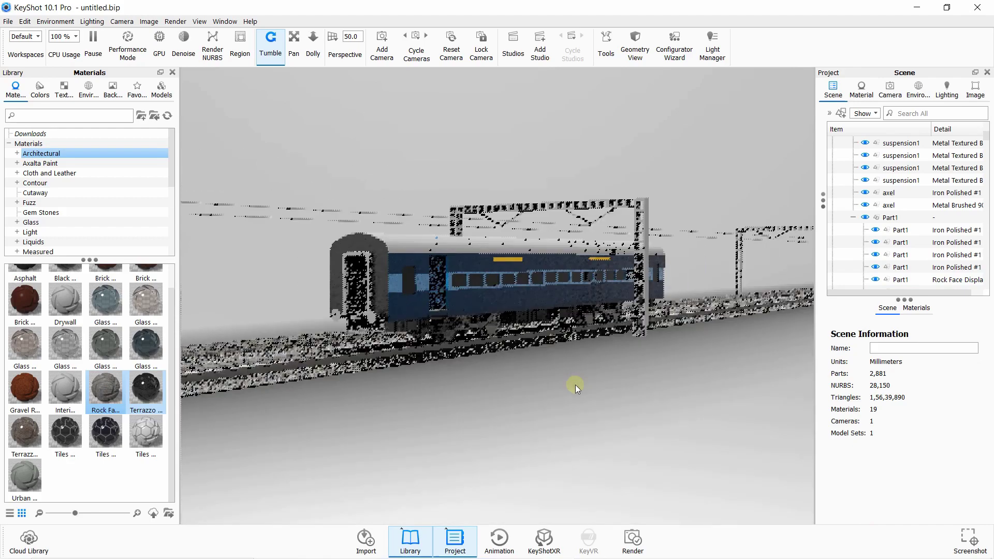
{"action": "left_click_drag", "start_coordinate": [529, 421], "coordinate": [702, 333]}
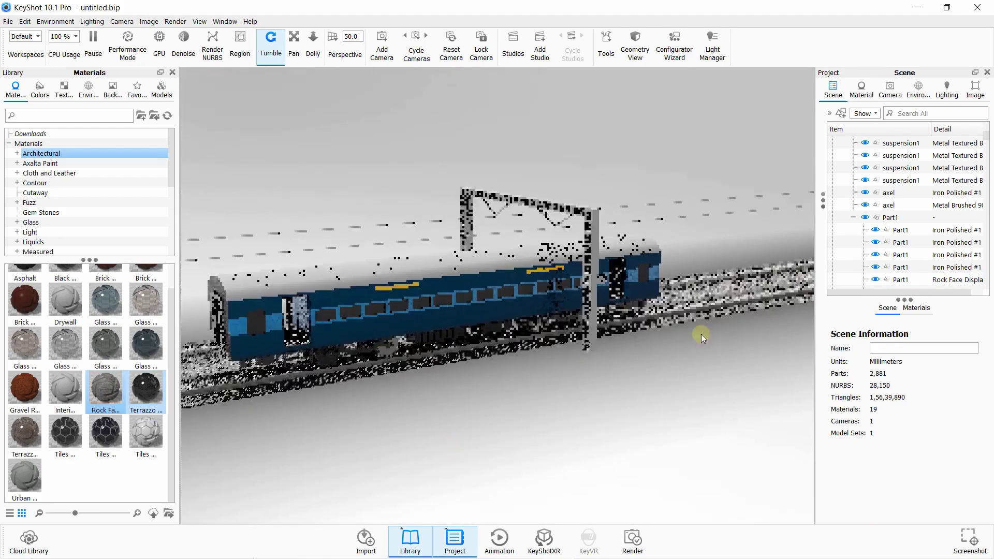
{"action": "left_click", "coordinate": [853, 218]}
{"action": "left_click", "coordinate": [853, 230]}
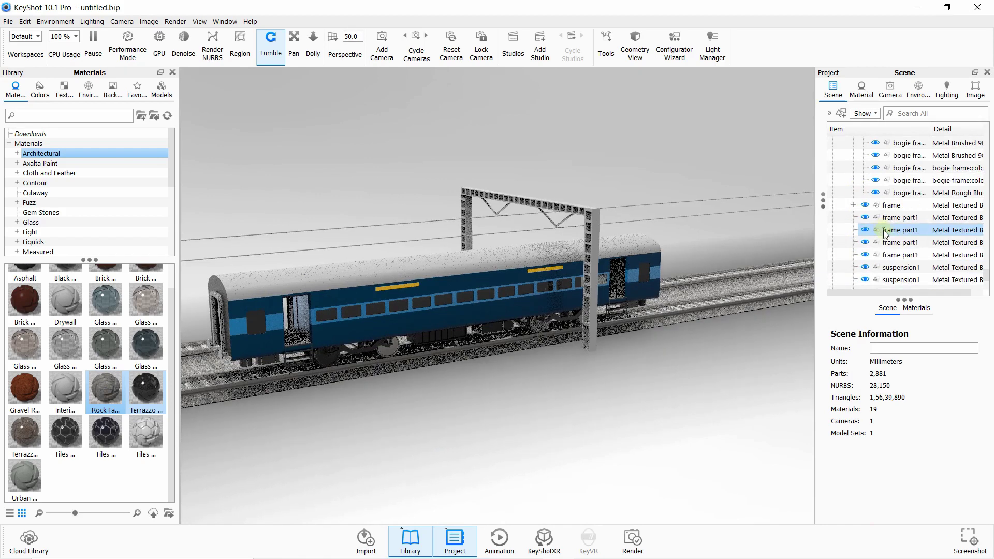
{"action": "scroll", "coordinate": [870, 238], "scroll_direction": "down", "scroll_amount": 2}
{"action": "left_click", "coordinate": [868, 244]}
{"action": "scroll", "coordinate": [876, 238], "scroll_direction": "up", "scroll_amount": 5}
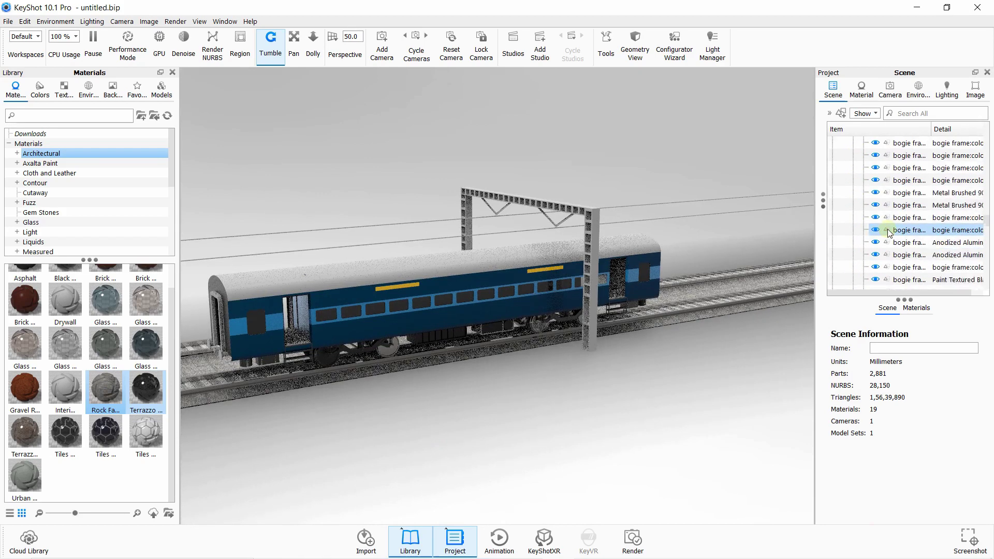
{"action": "scroll", "coordinate": [888, 233], "scroll_direction": "up", "scroll_amount": 5}
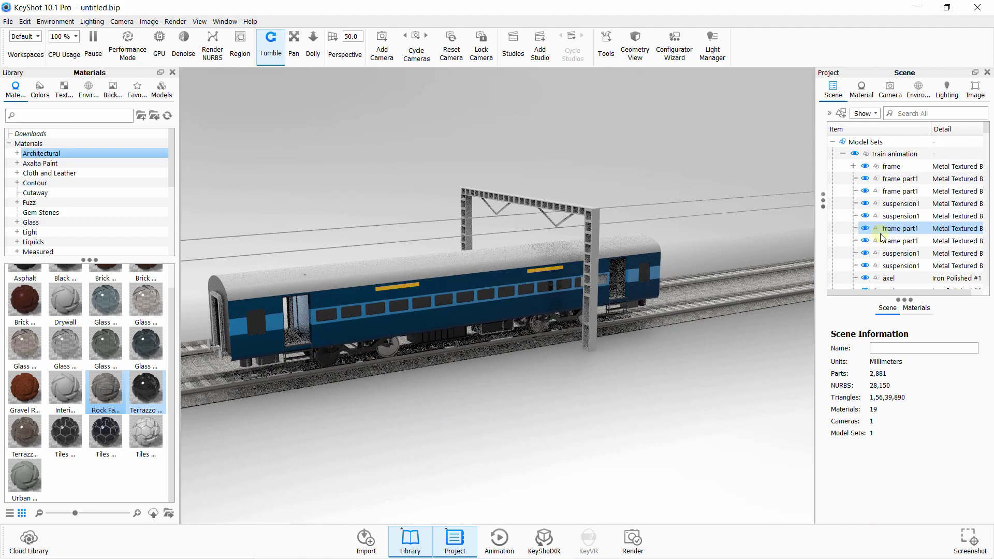
{"action": "left_click", "coordinate": [881, 153]}
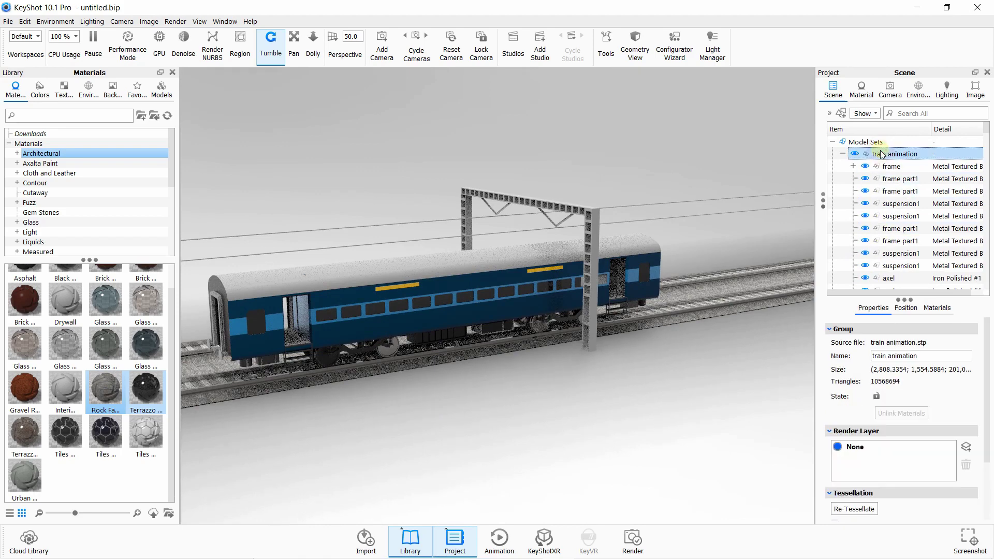
{"action": "right_click", "coordinate": [881, 154]}
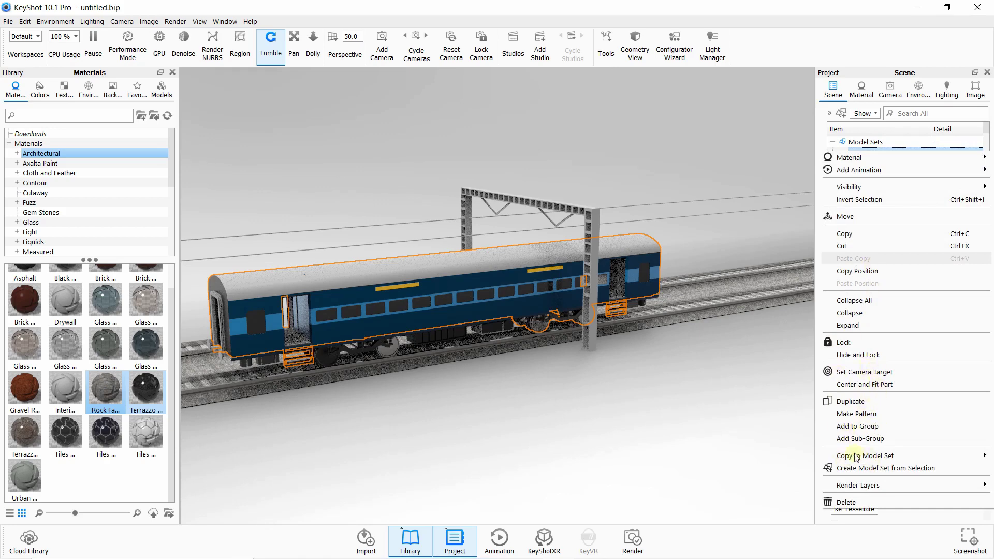
{"action": "left_click", "coordinate": [868, 239]}
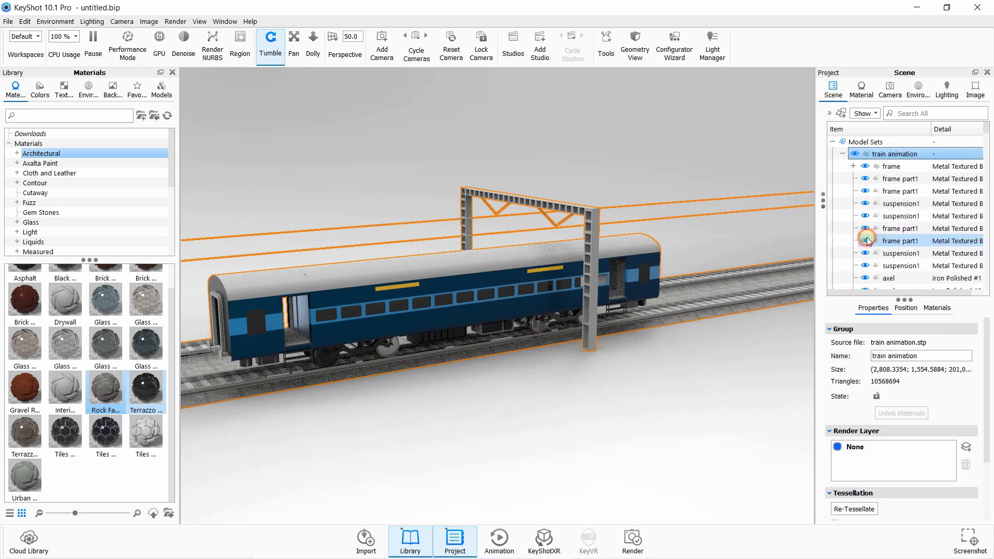
Paste the copy into the train animation group and accept the scene hierarchy change
{"action": "right_click", "coordinate": [878, 155]}
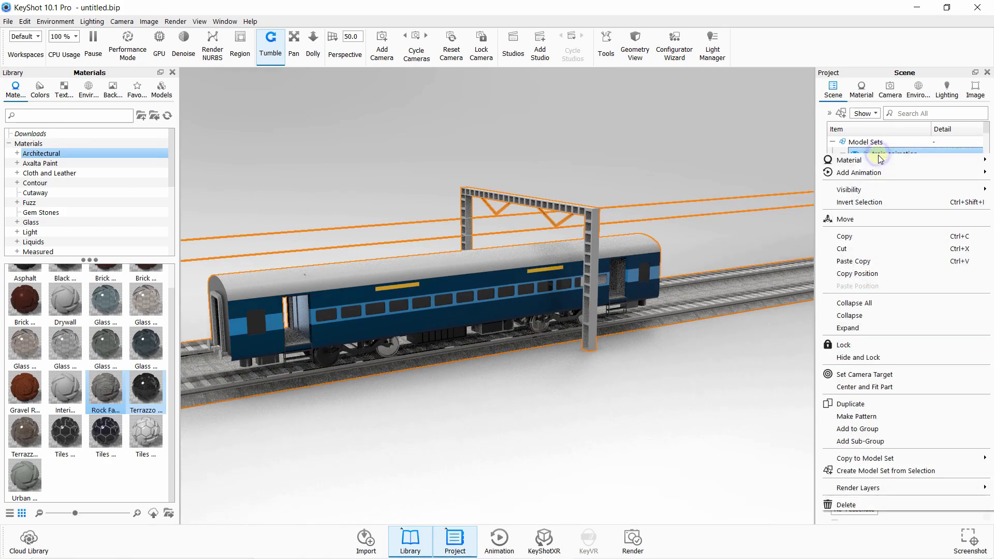
{"action": "left_click", "coordinate": [859, 261]}
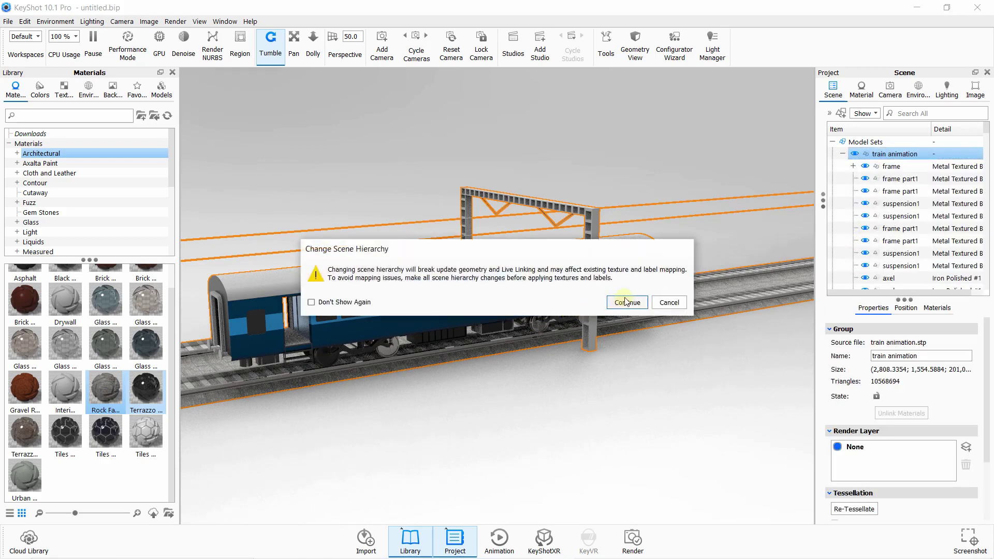
{"action": "left_click", "coordinate": [626, 303]}
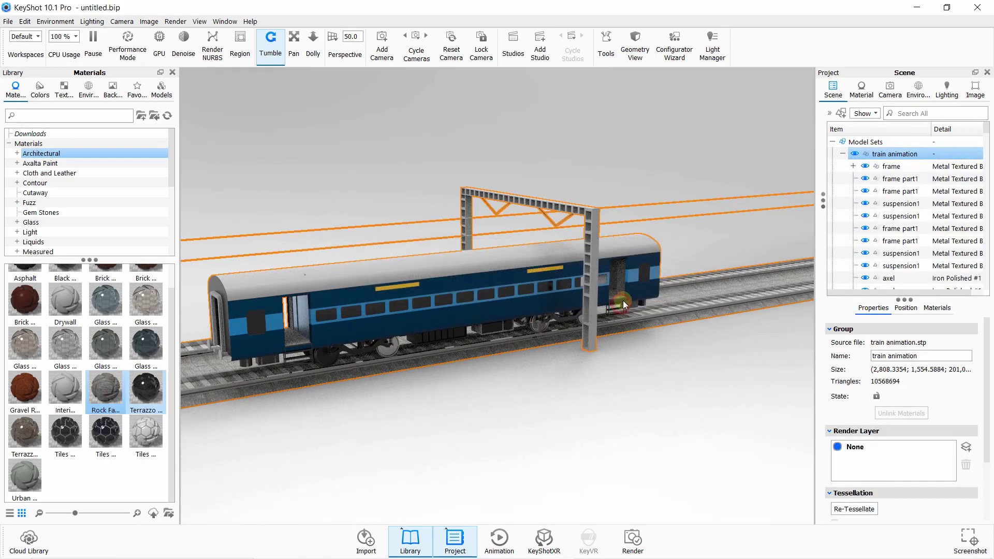
Expand the pasted train animation group in the scene tree and collapse its bogie frame subgroup
{"action": "left_click", "coordinate": [856, 168]}
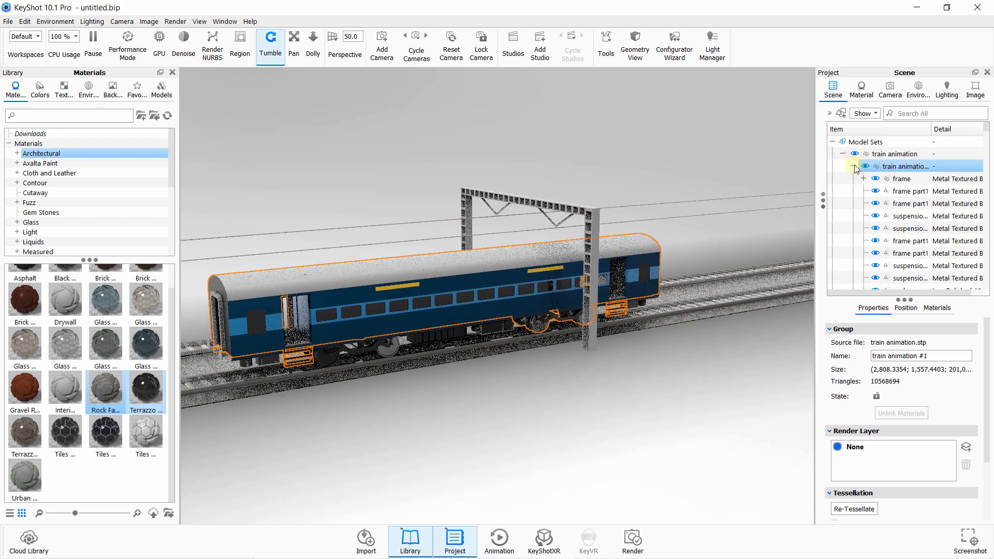
{"action": "left_click", "coordinate": [854, 167]}
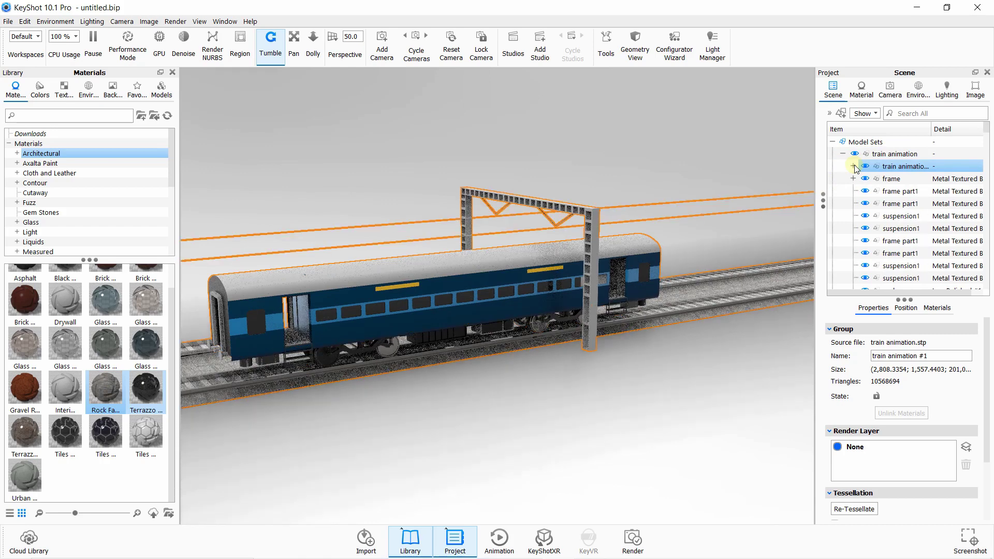
{"action": "left_click", "coordinate": [853, 167]}
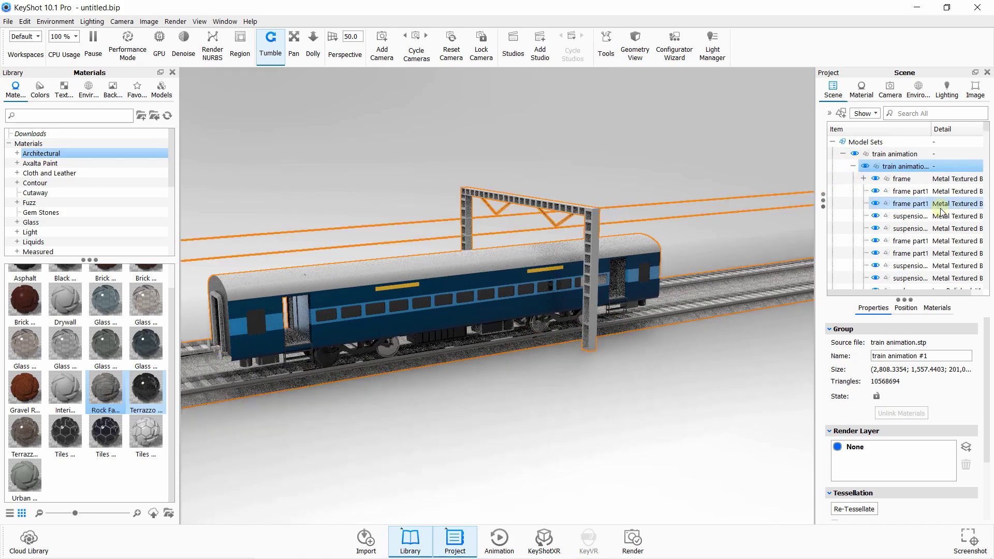
{"action": "scroll", "coordinate": [911, 208], "scroll_direction": "down", "scroll_amount": 10}
{"action": "scroll", "coordinate": [923, 207], "scroll_direction": "up", "scroll_amount": 5}
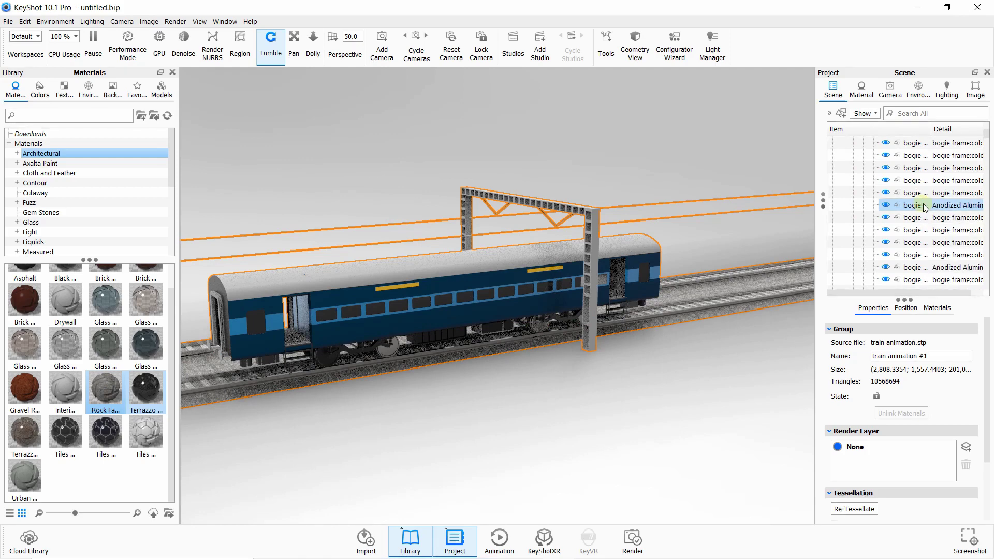
{"action": "scroll", "coordinate": [916, 209], "scroll_direction": "down", "scroll_amount": 2}
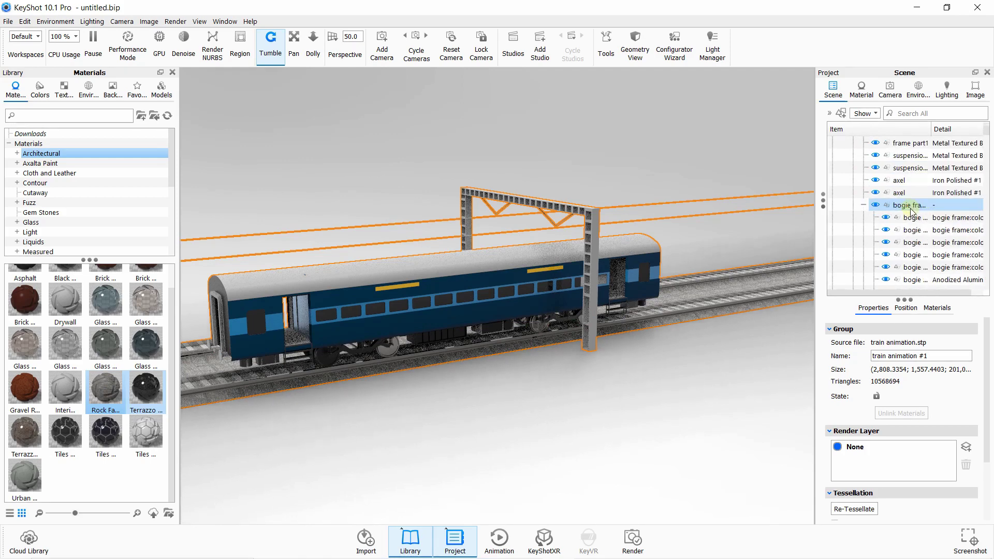
{"action": "left_click", "coordinate": [863, 205]}
{"action": "scroll", "coordinate": [906, 207], "scroll_direction": "down", "scroll_amount": 1}
{"action": "scroll", "coordinate": [906, 207], "scroll_direction": "down", "scroll_amount": 3}
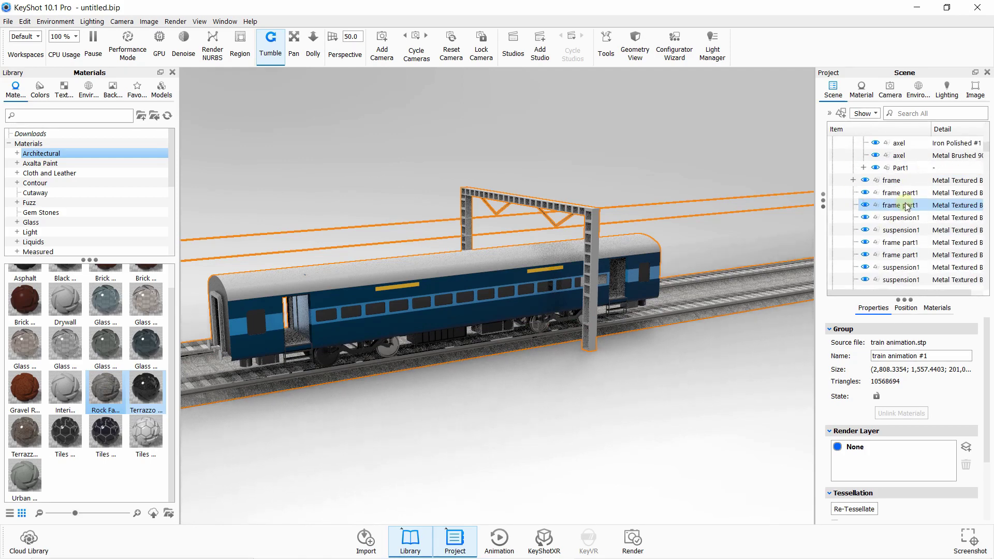
Delete the Part1 track group from the pasted train animation copy and confirm its removal
{"action": "scroll", "coordinate": [906, 206], "scroll_direction": "up", "scroll_amount": 3}
{"action": "scroll", "coordinate": [907, 206], "scroll_direction": "down", "scroll_amount": 3}
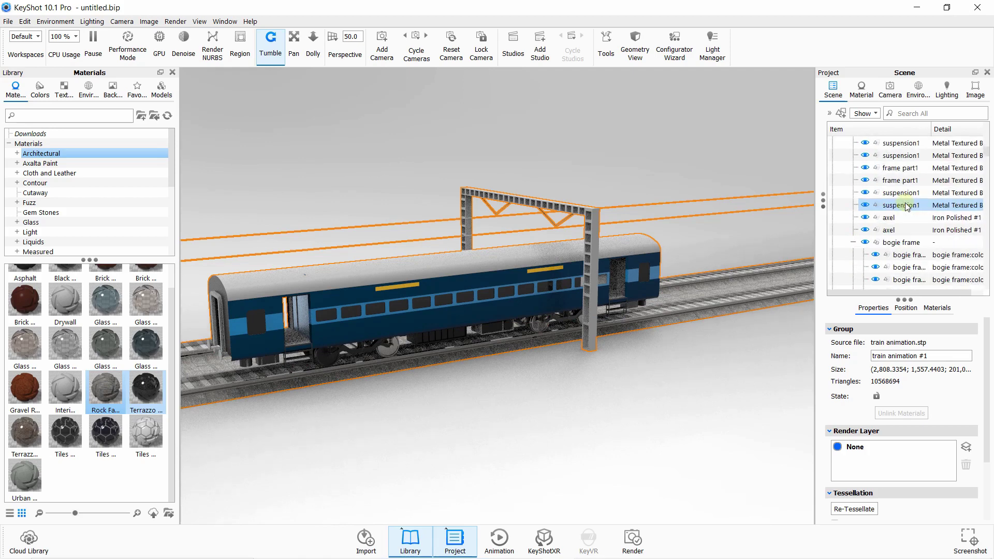
{"action": "scroll", "coordinate": [906, 206], "scroll_direction": "down", "scroll_amount": 3}
{"action": "scroll", "coordinate": [906, 206], "scroll_direction": "up", "scroll_amount": 8}
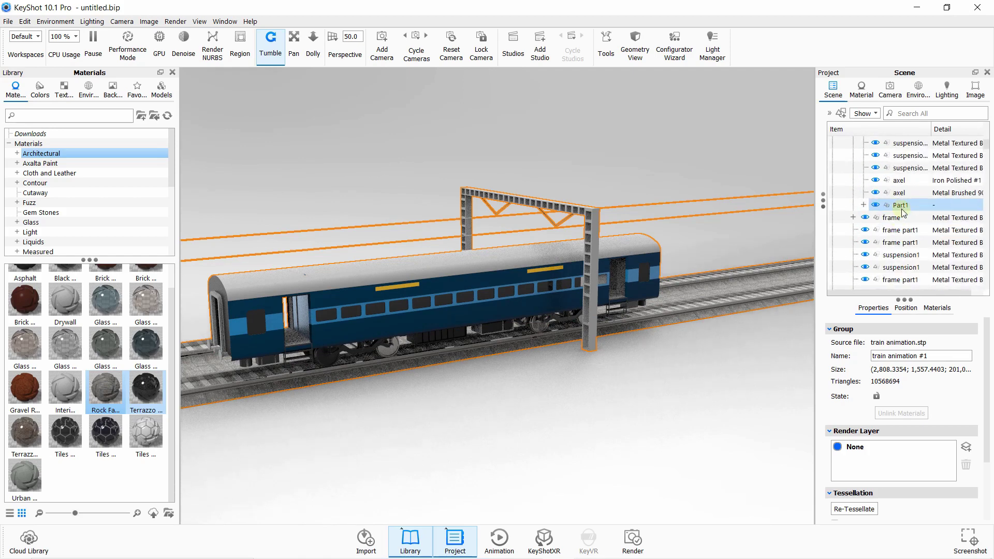
{"action": "left_click", "coordinate": [899, 207]}
{"action": "right_click", "coordinate": [900, 207]}
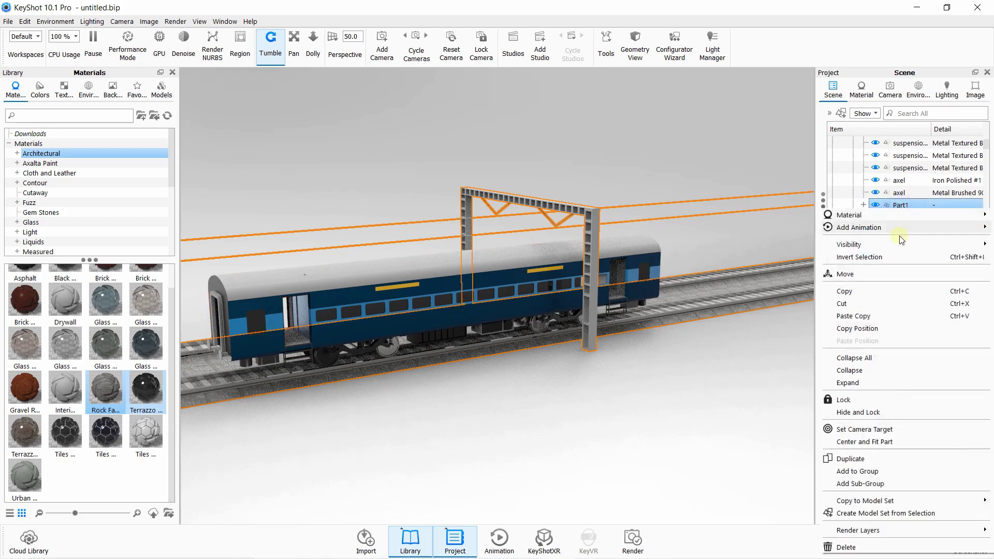
{"action": "left_click", "coordinate": [870, 544]}
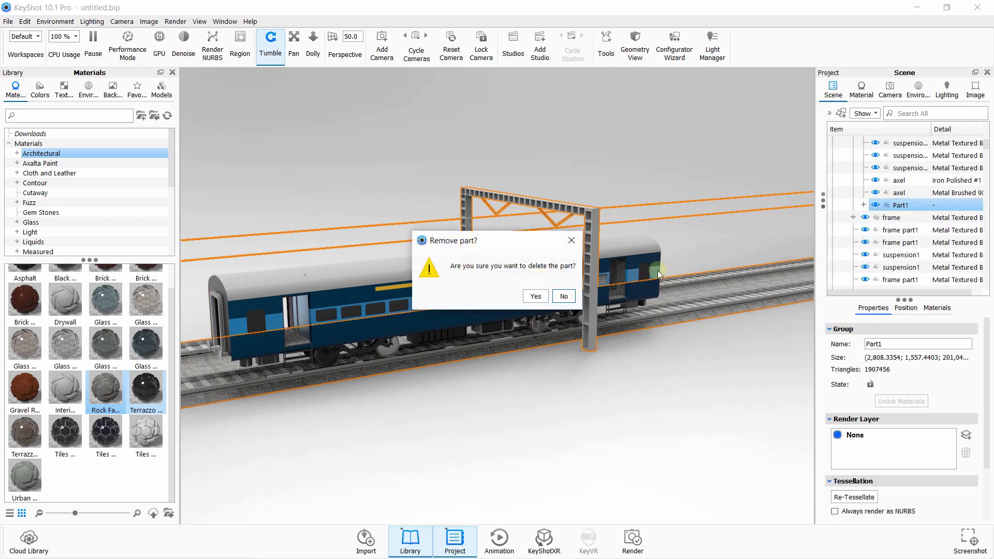
{"action": "left_click", "coordinate": [524, 298]}
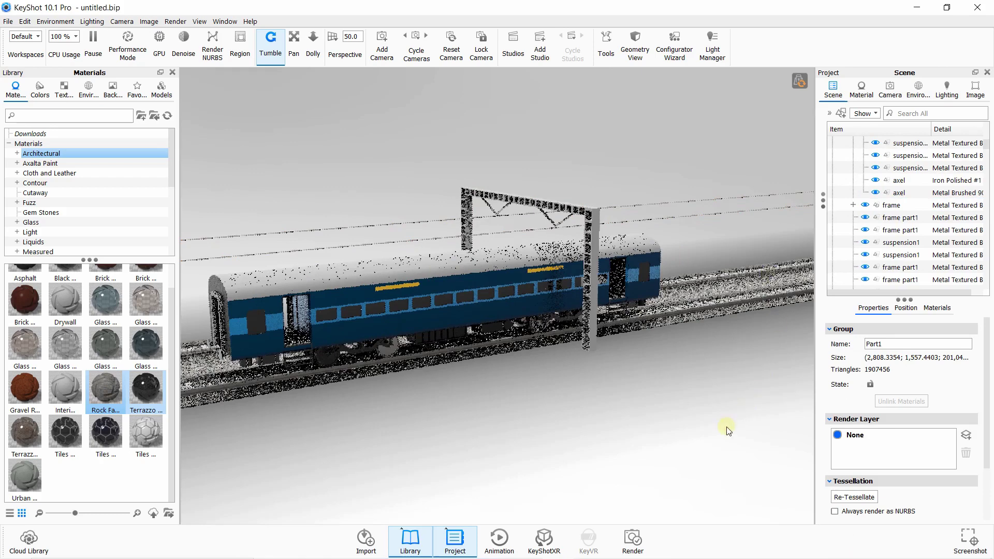
Move the copied coach about 5136 mm along Y with the Move Tool so it sits behind the original coach
{"action": "left_click", "coordinate": [911, 308]}
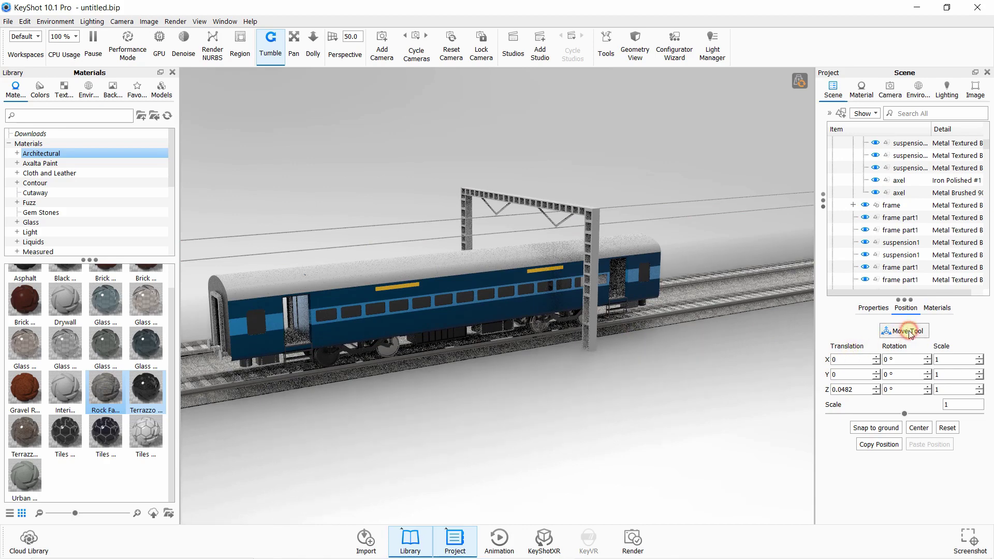
{"action": "scroll", "coordinate": [927, 254], "scroll_direction": "up", "scroll_amount": 5}
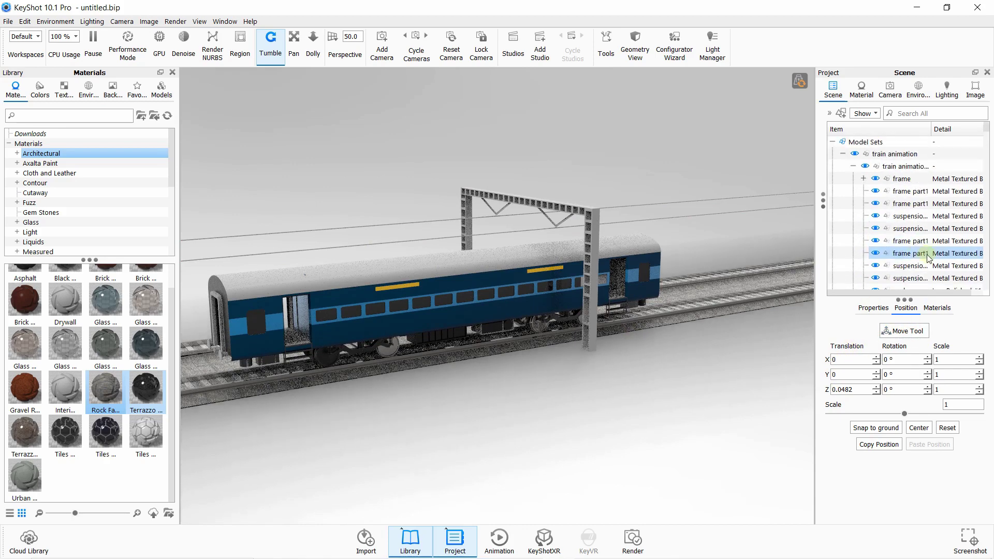
{"action": "left_click", "coordinate": [916, 166]}
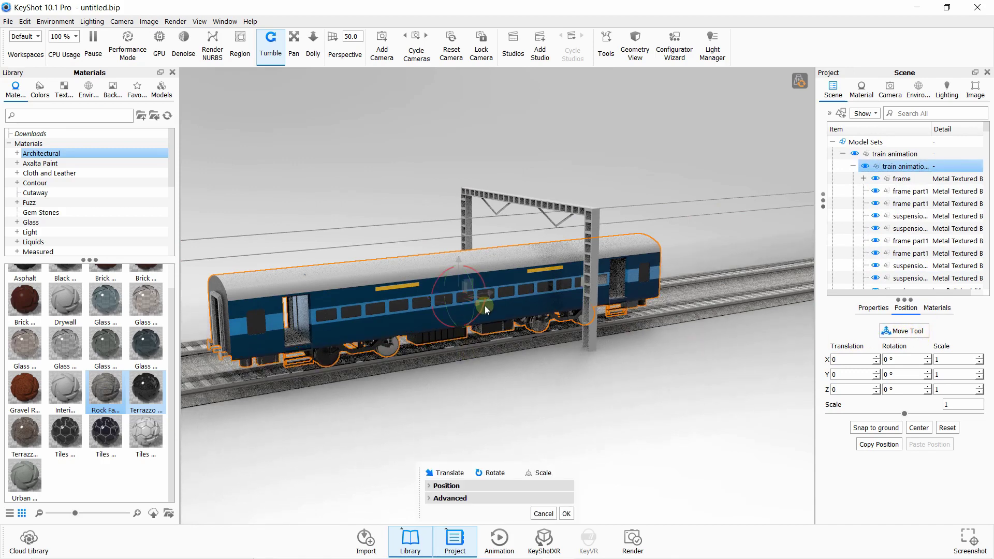
{"action": "left_click_drag", "start_coordinate": [492, 293], "coordinate": [810, 272]}
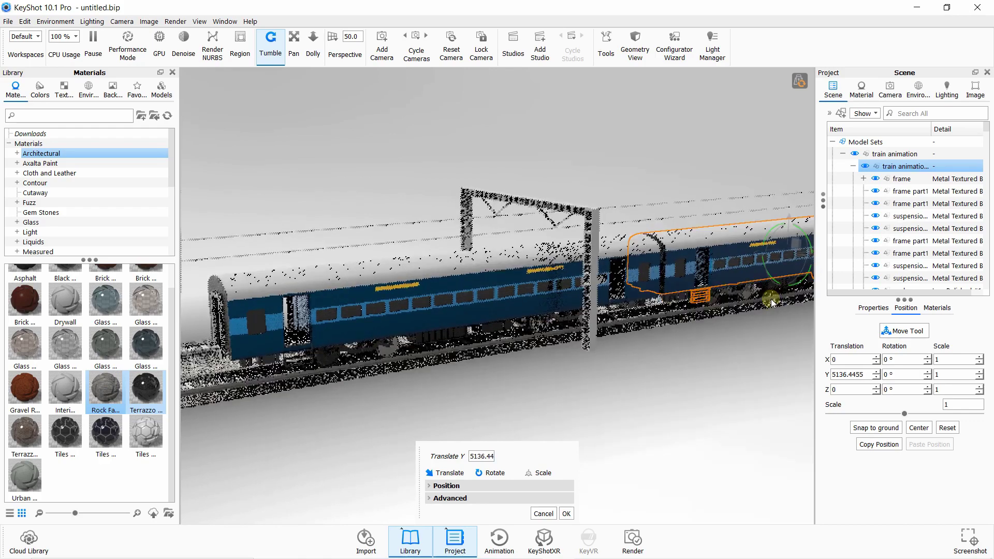
{"action": "left_click", "coordinate": [566, 513]}
{"action": "left_click", "coordinate": [611, 409]}
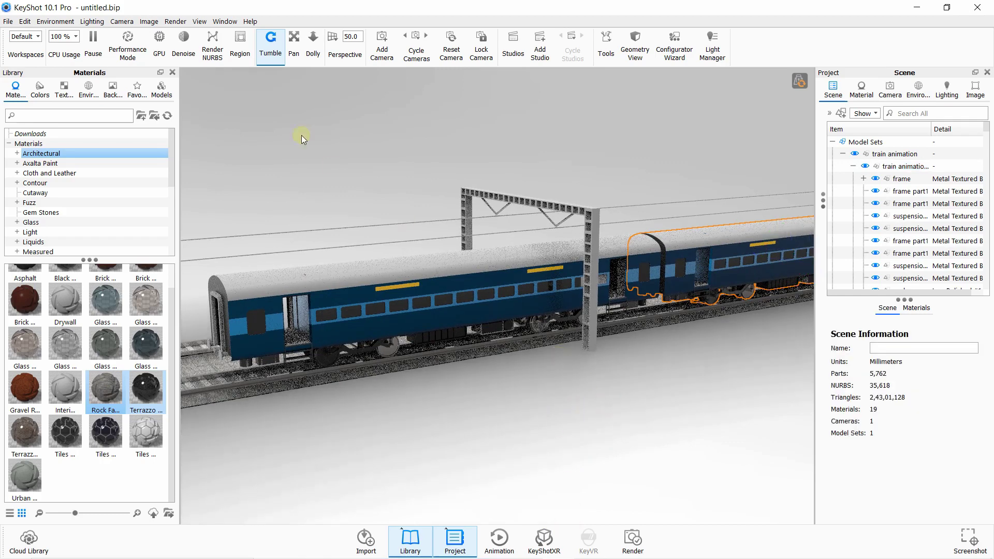
Switch real-time rendering to GPU mode and bring both coupled coaches into view
{"action": "left_click", "coordinate": [159, 42]}
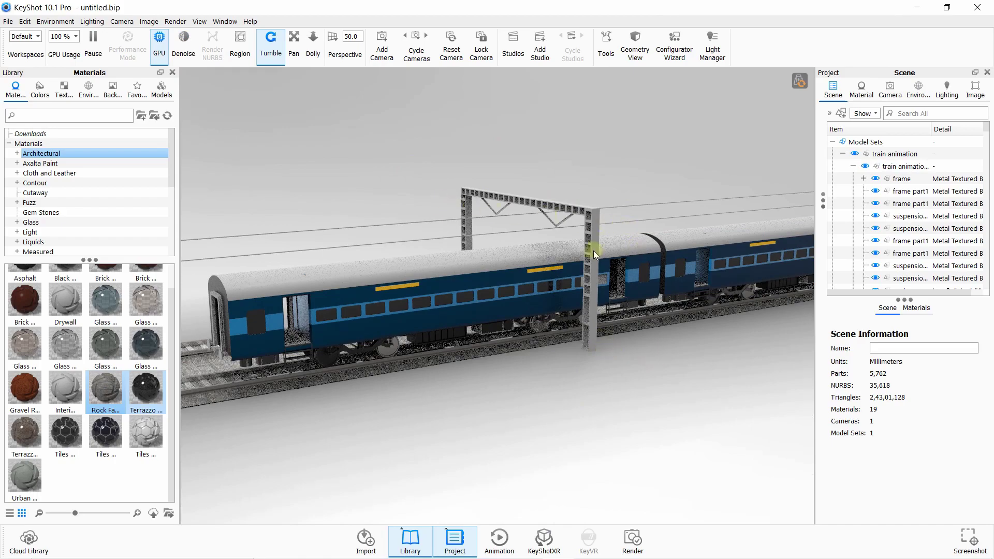
{"action": "left_click_drag", "start_coordinate": [594, 251], "coordinate": [545, 263]}
{"action": "left_click", "coordinate": [519, 274]}
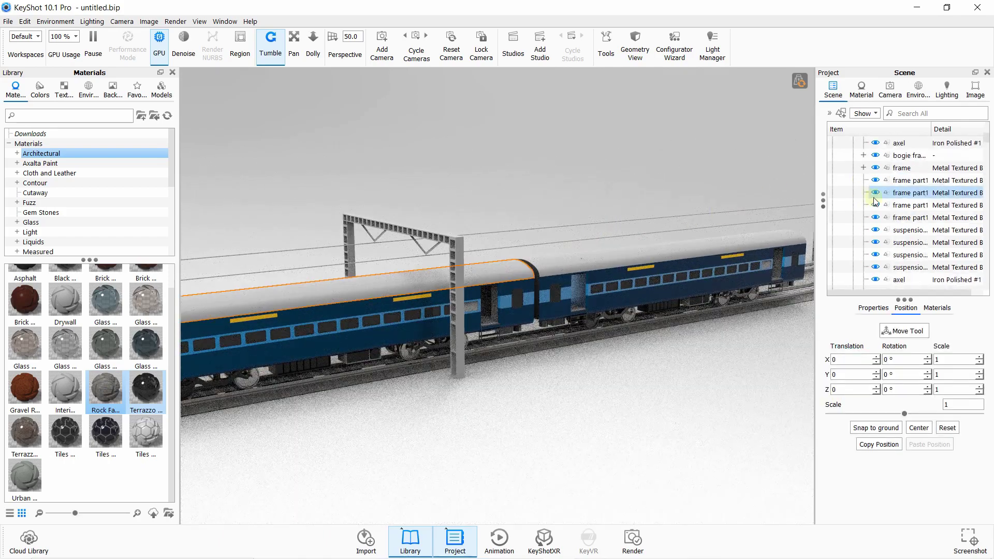
Collapse the nested coach copy and the bogie frame in the scene tree, and copy the whole train animation group
{"action": "left_click", "coordinate": [852, 166]}
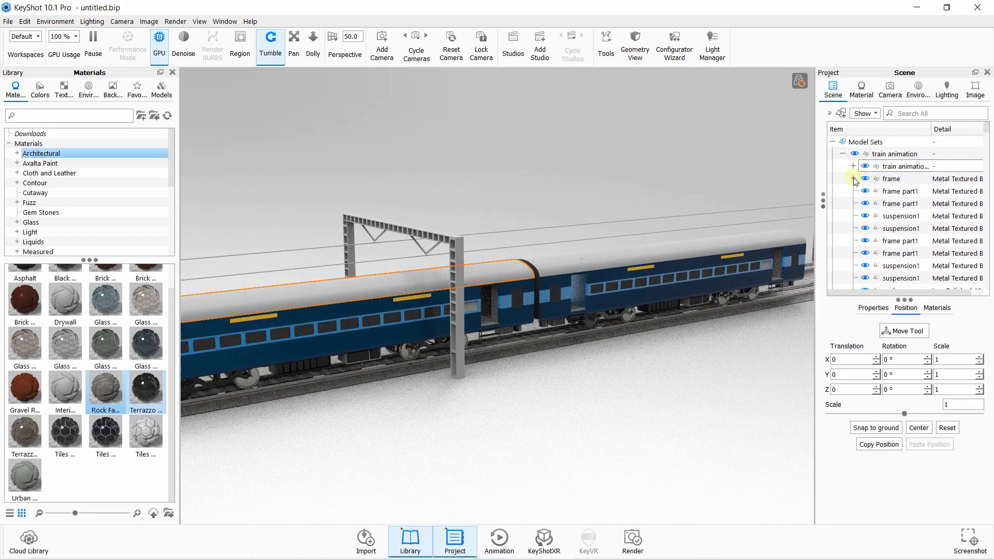
{"action": "scroll", "coordinate": [856, 176], "scroll_direction": "down", "scroll_amount": 5}
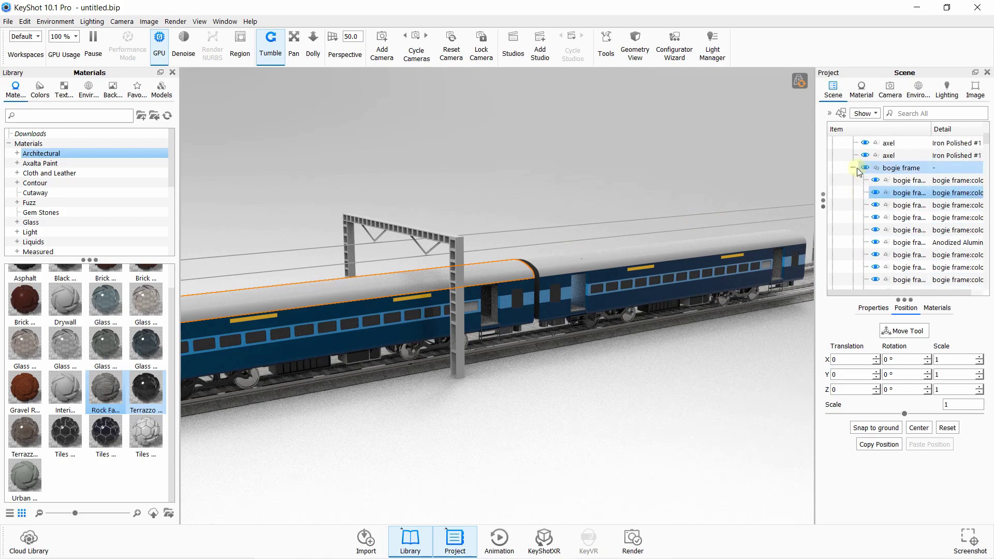
{"action": "left_click", "coordinate": [853, 167]}
{"action": "scroll", "coordinate": [875, 217], "scroll_direction": "down", "scroll_amount": 2}
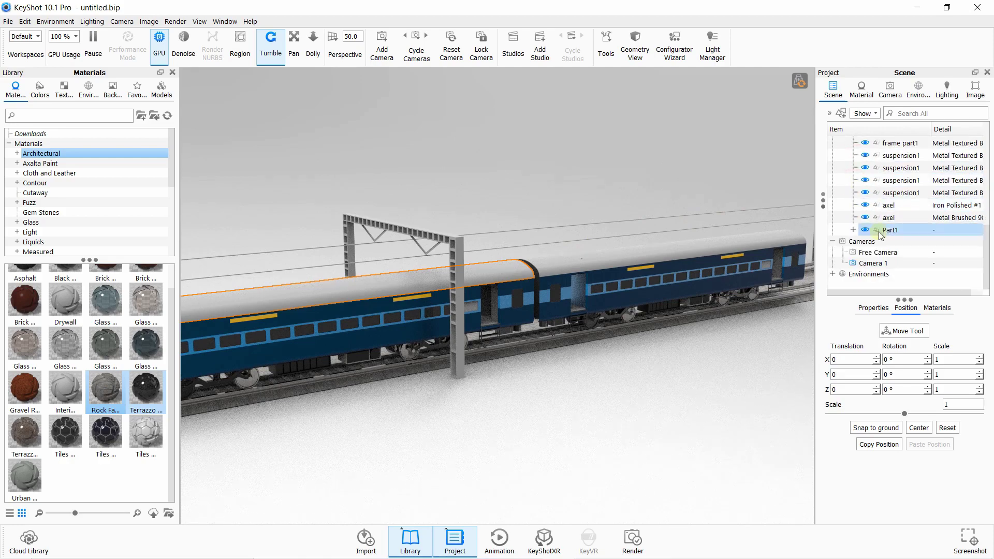
{"action": "scroll", "coordinate": [882, 233], "scroll_direction": "up", "scroll_amount": 7}
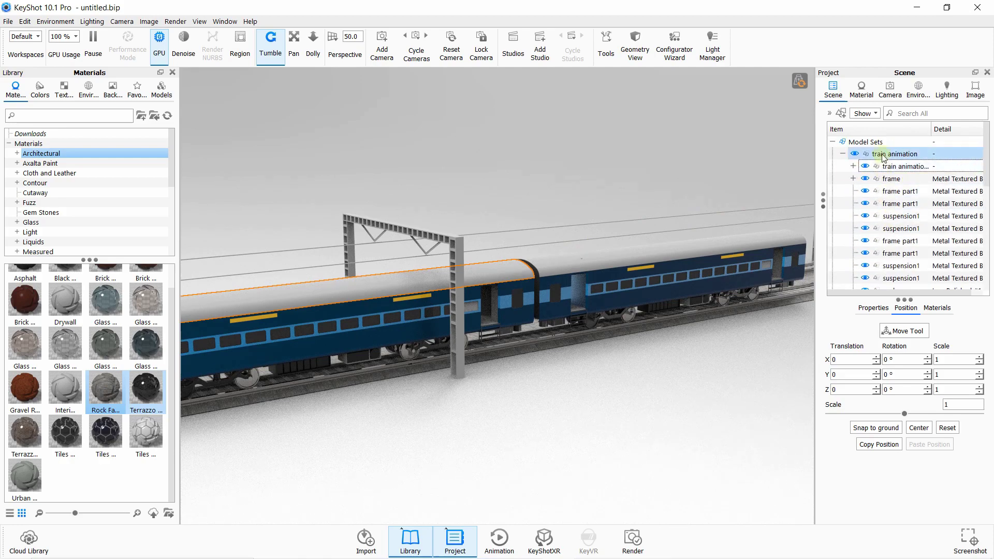
{"action": "left_click", "coordinate": [884, 155]}
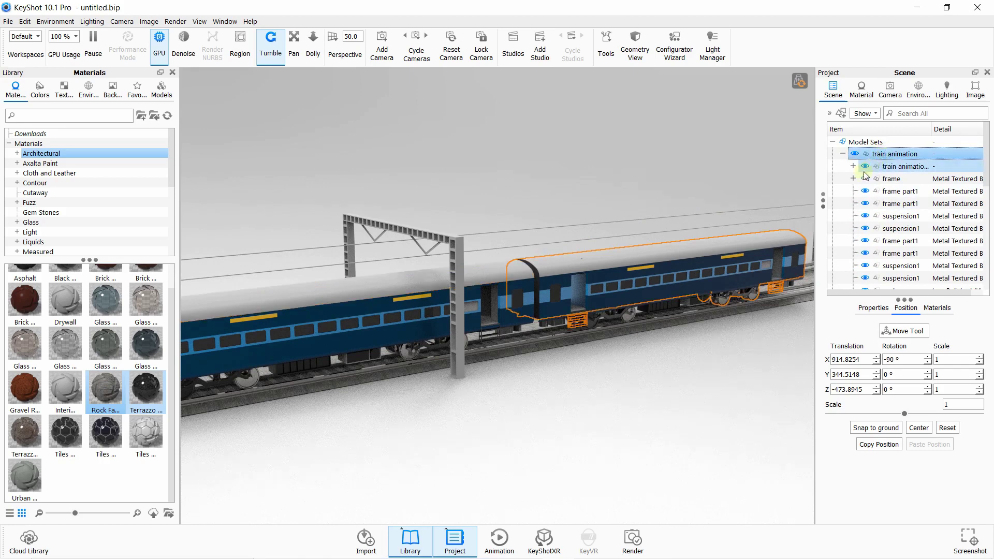
{"action": "left_click", "coordinate": [786, 259]}
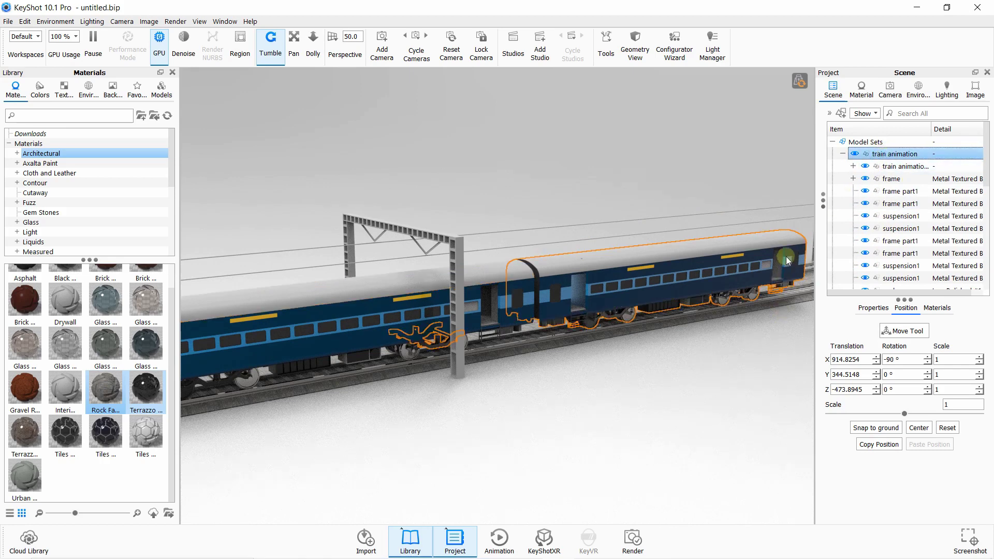
{"action": "right_click", "coordinate": [872, 156]}
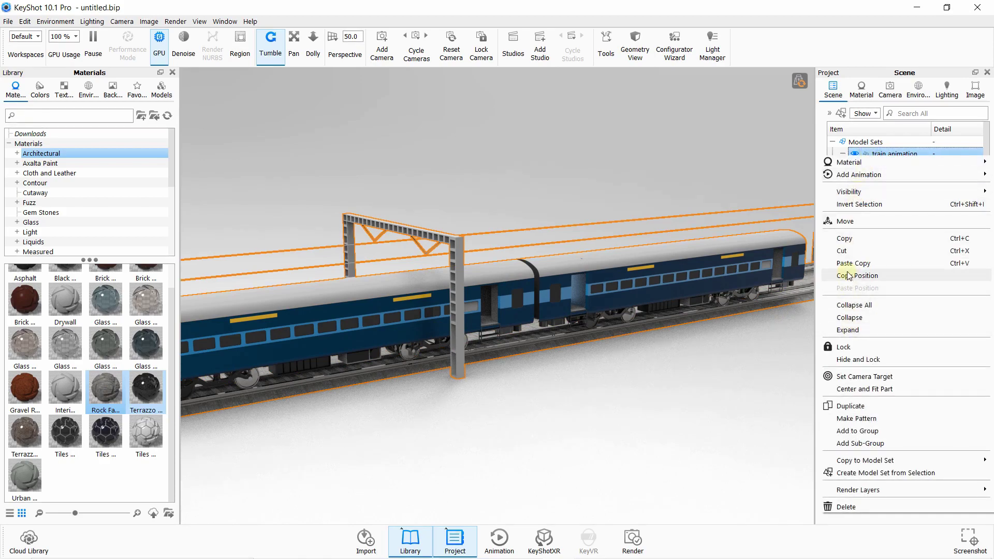
{"action": "left_click", "coordinate": [845, 239]}
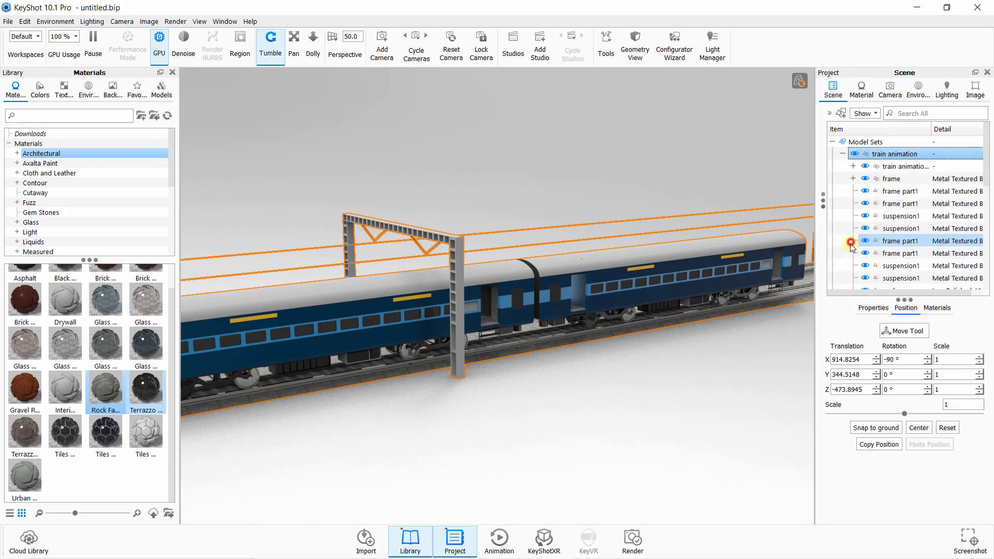
Paste the copied two-coach train into the train animation group and delete the Part1 track group from the paste
{"action": "right_click", "coordinate": [890, 154]}
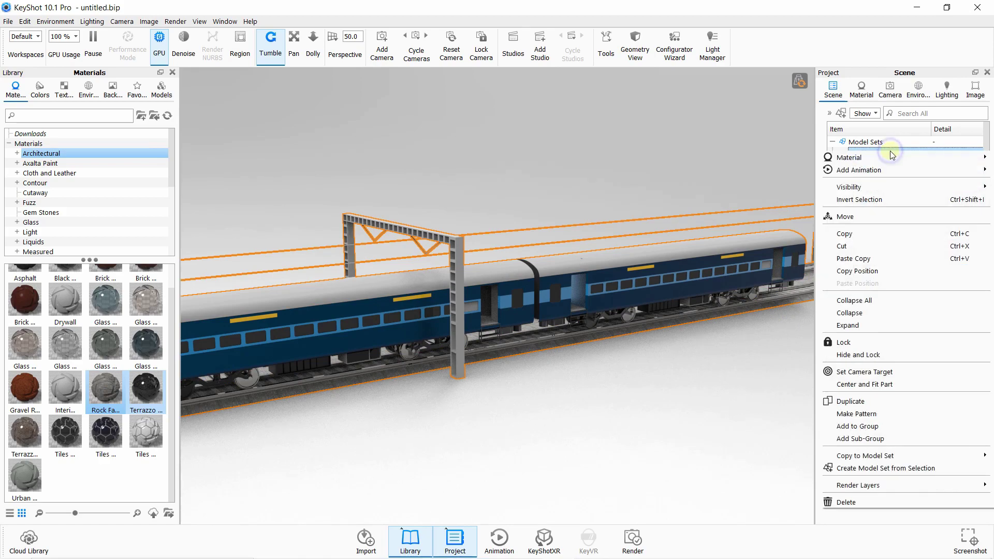
{"action": "left_click", "coordinate": [857, 271]}
{"action": "left_click", "coordinate": [901, 167]}
{"action": "scroll", "coordinate": [867, 182], "scroll_direction": "down", "scroll_amount": 5}
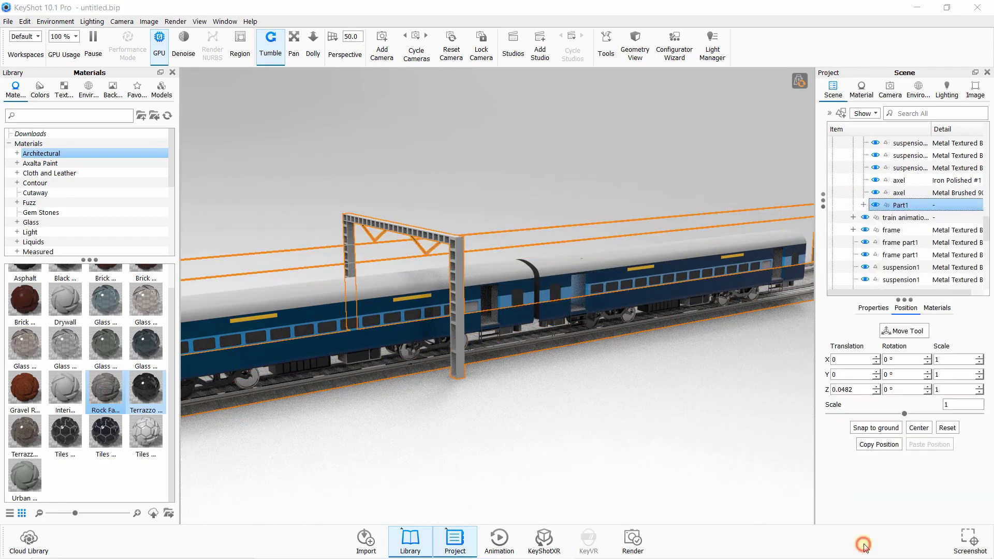
{"action": "left_click", "coordinate": [865, 230]}
{"action": "left_click", "coordinate": [865, 230]}
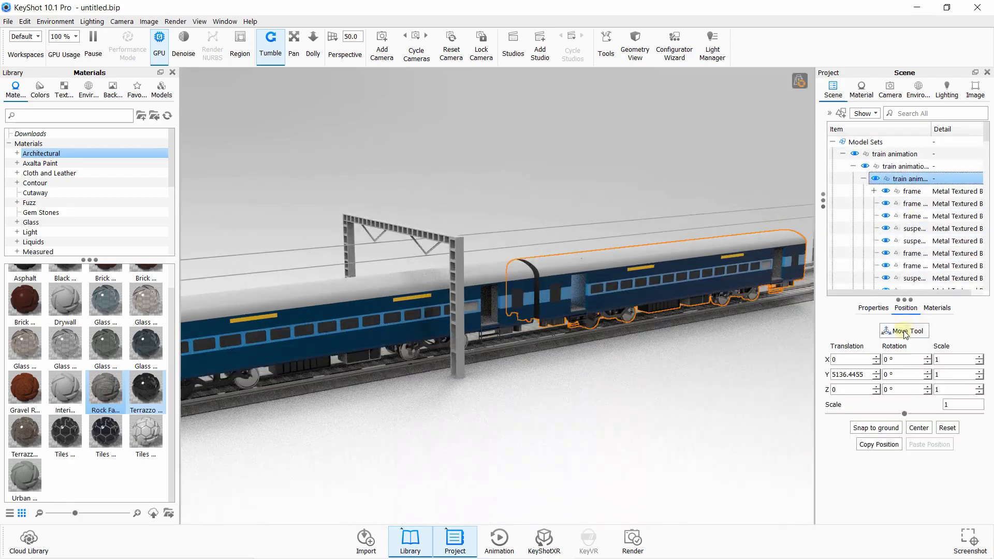
Move the pasted pair of coaches along the track to extend the train to four coaches
{"action": "left_click", "coordinate": [904, 331]}
{"action": "left_click_drag", "start_coordinate": [580, 339], "coordinate": [507, 363]}
{"action": "left_click", "coordinate": [494, 375]}
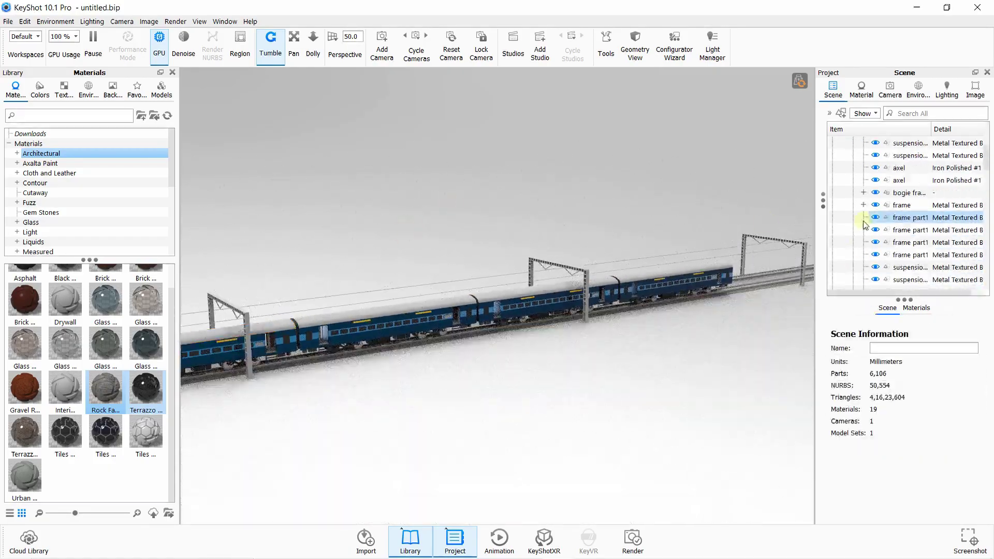
Duplicate the four-coach train animation group by copy and paste, and remove the Part1 track group from the new copy
{"action": "left_click", "coordinate": [854, 166]}
{"action": "left_click", "coordinate": [895, 153]}
{"action": "right_click", "coordinate": [895, 154]}
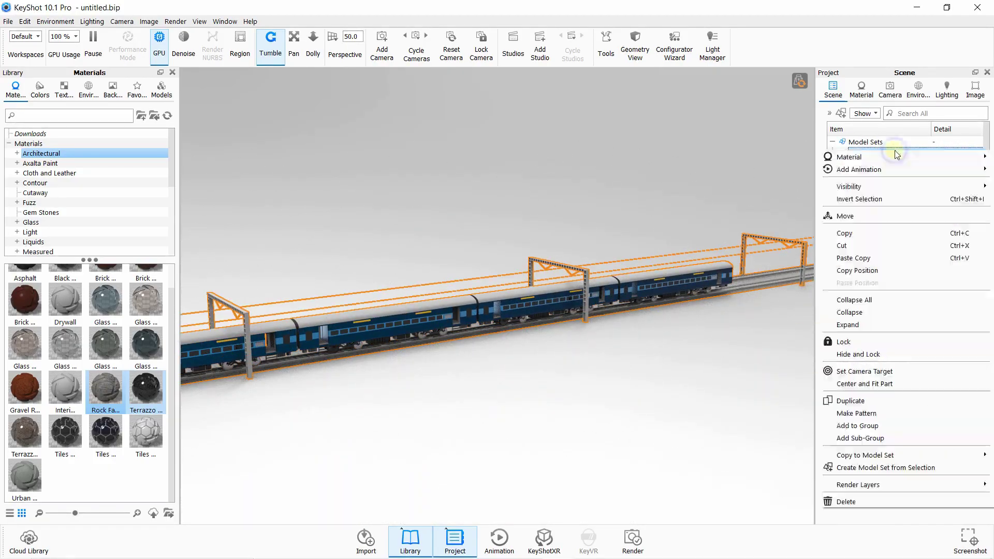
{"action": "left_click", "coordinate": [822, 214]}
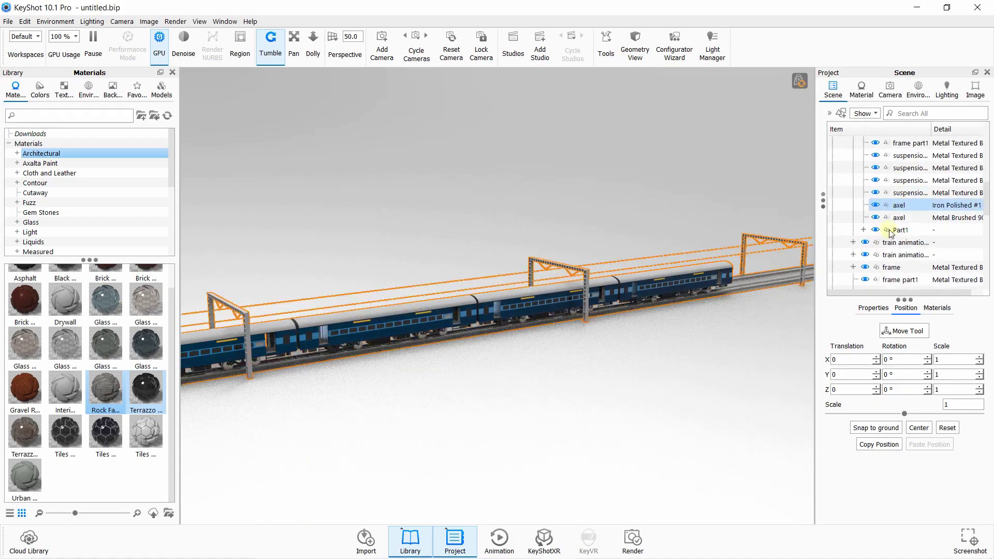
{"action": "left_click", "coordinate": [925, 254]}
{"action": "scroll", "coordinate": [906, 217], "scroll_direction": "up", "scroll_amount": 3}
Move the new four-coach copy along the track so it continues the existing train, and accept the move
{"action": "left_click", "coordinate": [905, 167]}
{"action": "left_click", "coordinate": [905, 331]}
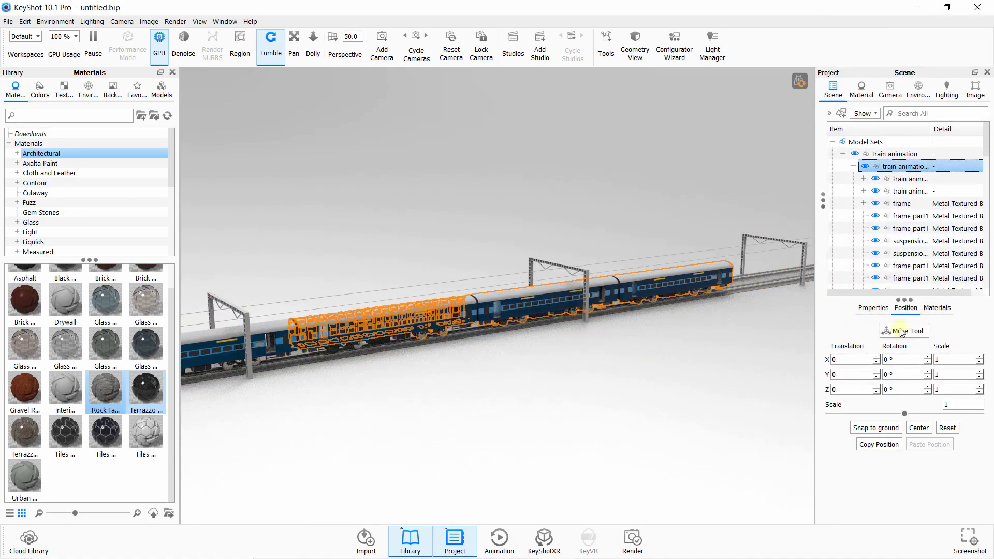
{"action": "left_click_drag", "start_coordinate": [668, 275], "coordinate": [789, 291]}
{"action": "left_click", "coordinate": [567, 514]}
Open the project's camera settings and make Free Camera the active camera
{"action": "left_click", "coordinate": [121, 22]}
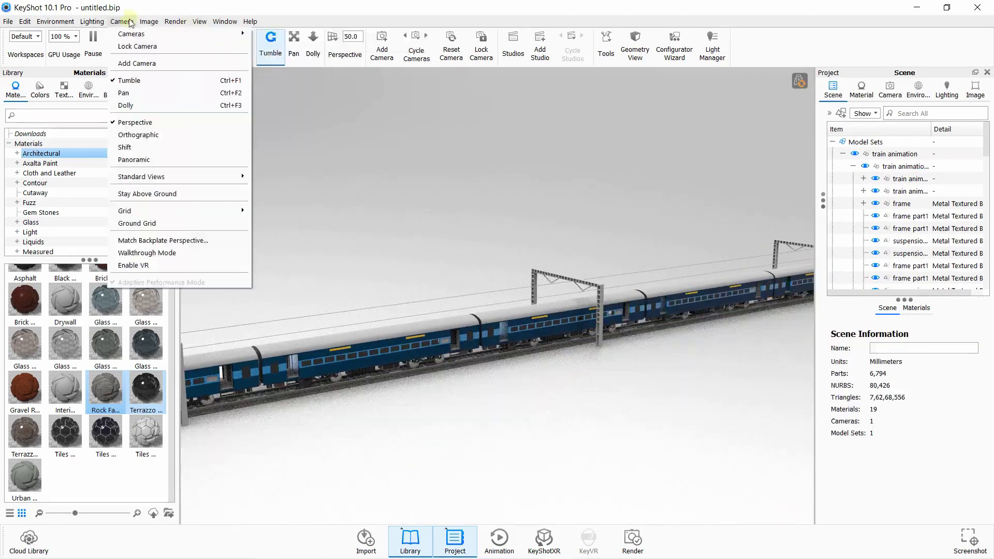
{"action": "left_click", "coordinate": [137, 62]}
{"action": "left_click", "coordinate": [895, 111]}
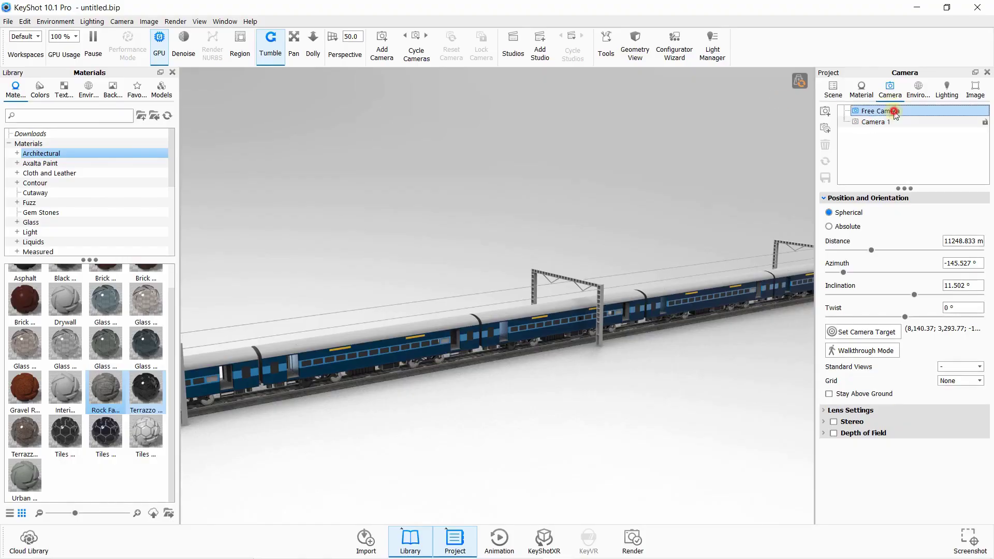
Make Camera 1 active and dolly in along the side of the nearest coach to a distance of about 4669 mm
{"action": "left_click", "coordinate": [880, 122]}
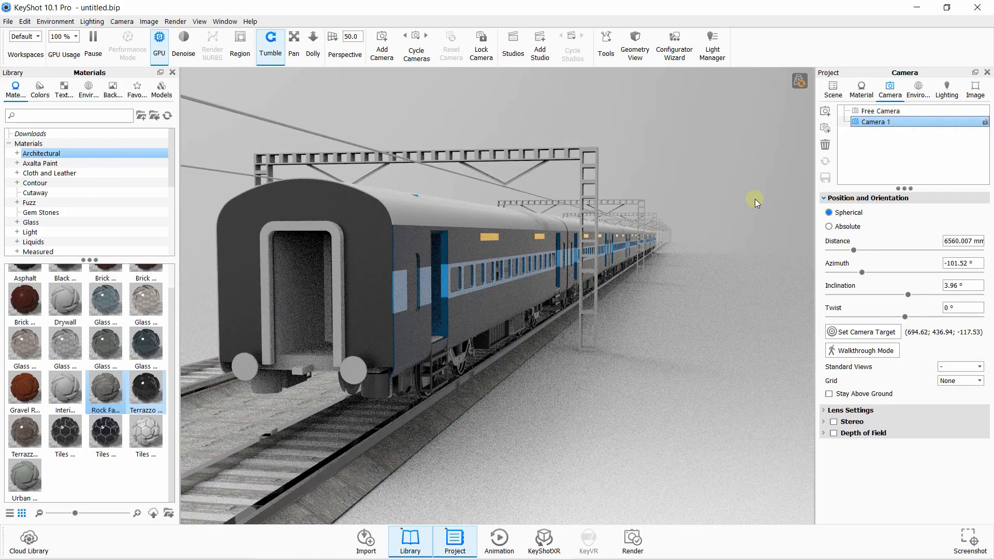
{"action": "scroll", "coordinate": [716, 217], "scroll_direction": "up", "scroll_amount": 3}
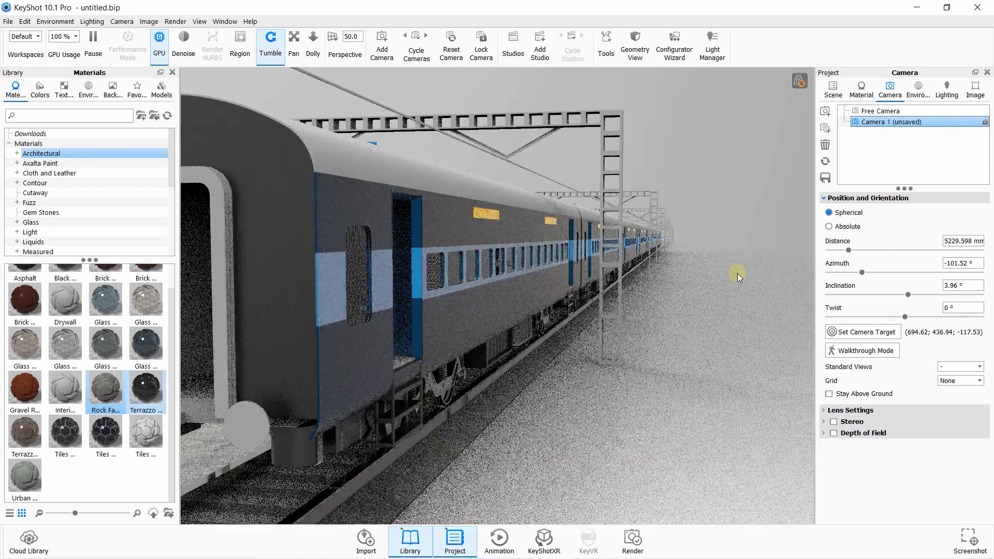
{"action": "scroll", "coordinate": [735, 305], "scroll_direction": "up", "scroll_amount": 2}
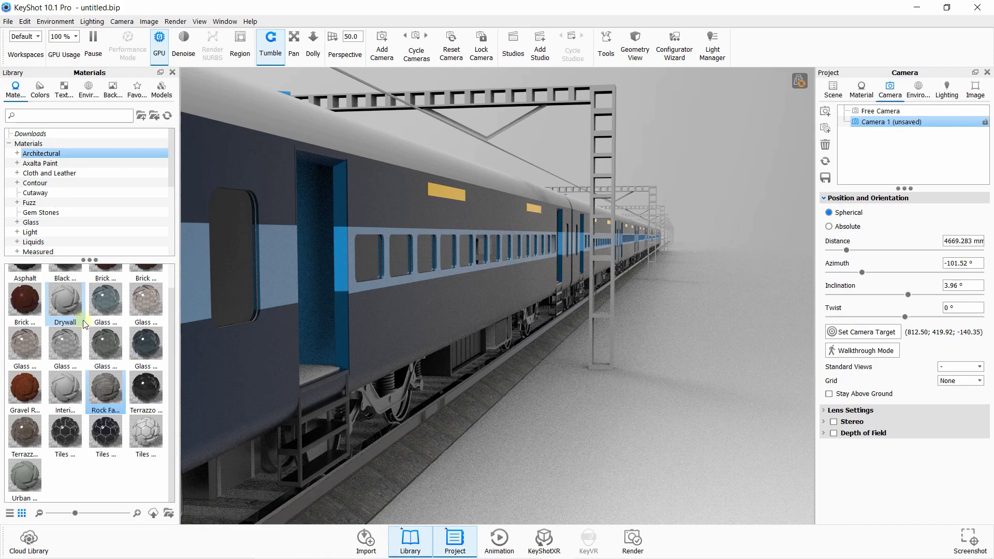
{"action": "scroll", "coordinate": [703, 197], "scroll_direction": "up", "scroll_amount": 2}
{"action": "left_click", "coordinate": [833, 90]}
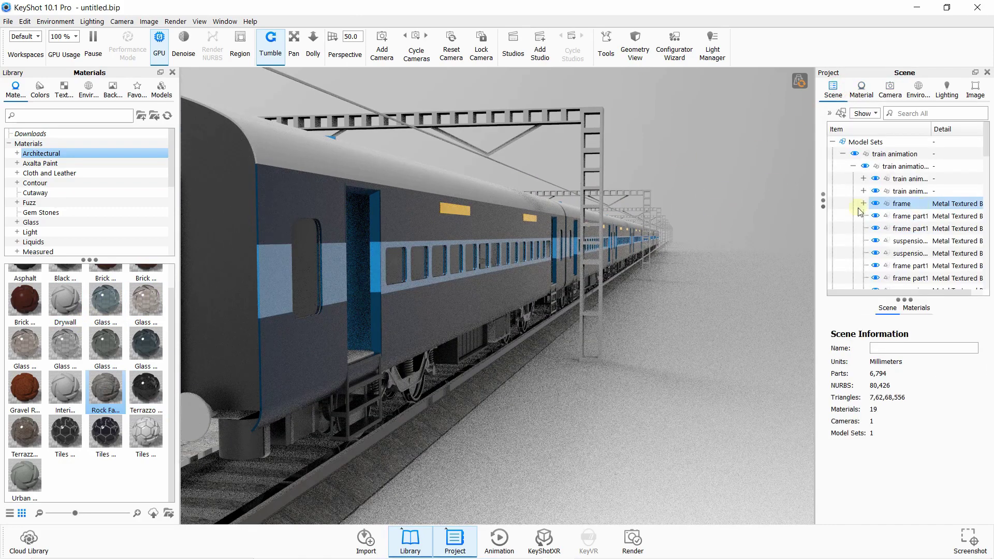
{"action": "scroll", "coordinate": [689, 225], "scroll_direction": "up", "scroll_amount": 1}
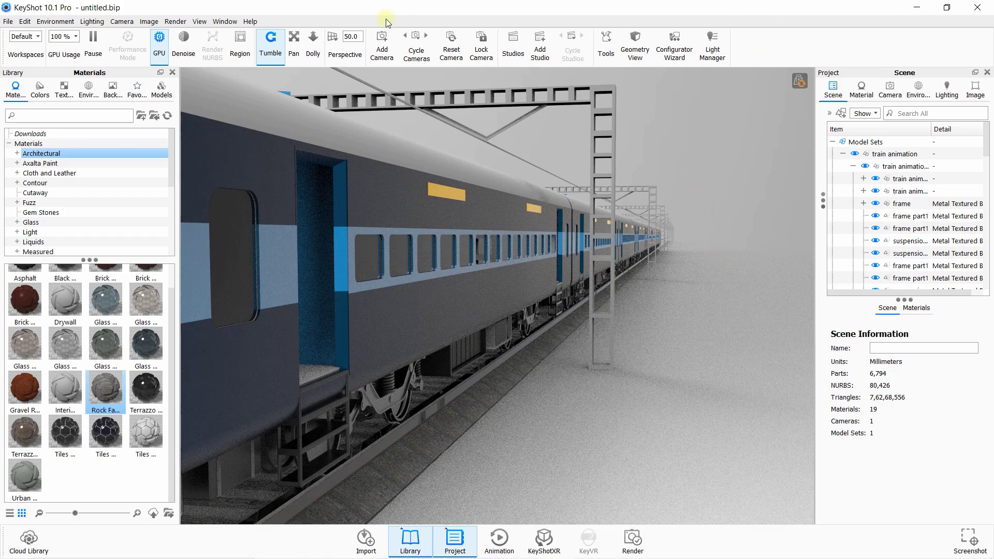
Set the perspective of Camera 1 to 40
{"action": "left_click", "coordinate": [331, 34]}
{"action": "left_click", "coordinate": [381, 53]}
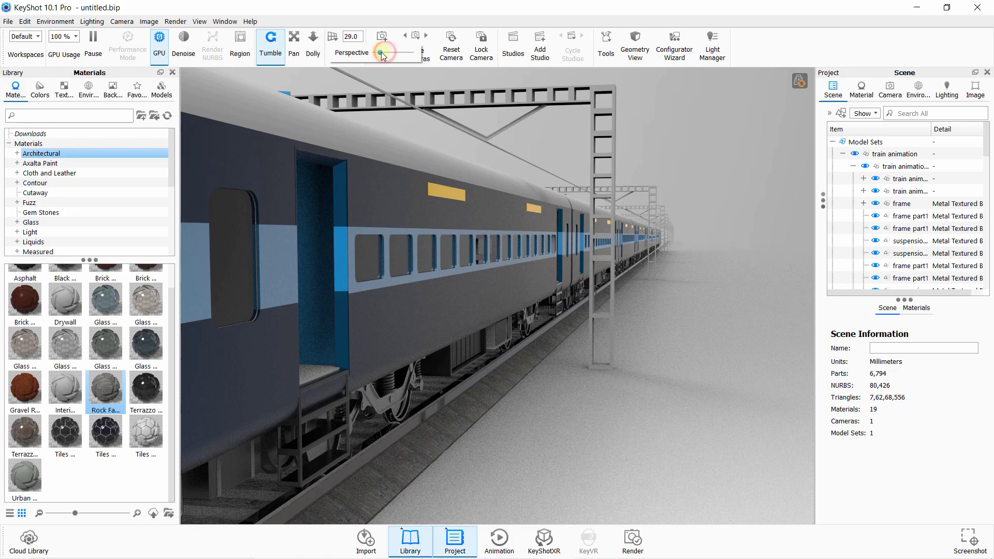
{"action": "left_click_drag", "start_coordinate": [381, 53], "coordinate": [383, 53]}
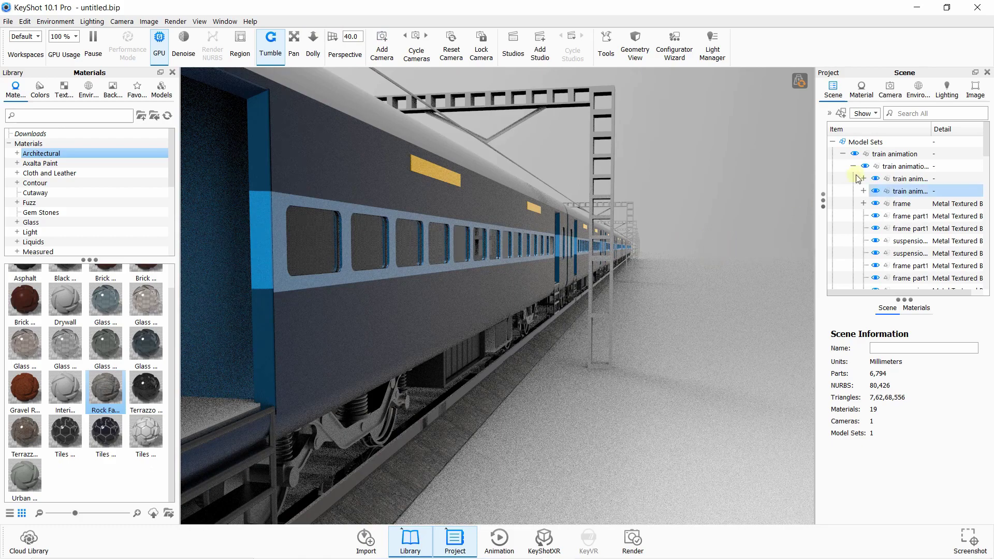
Set Camera 1's distance to about 3928 mm, and orbit and pan it to about -107.4° azimuth and 1.96° inclination
{"action": "left_click", "coordinate": [889, 94]}
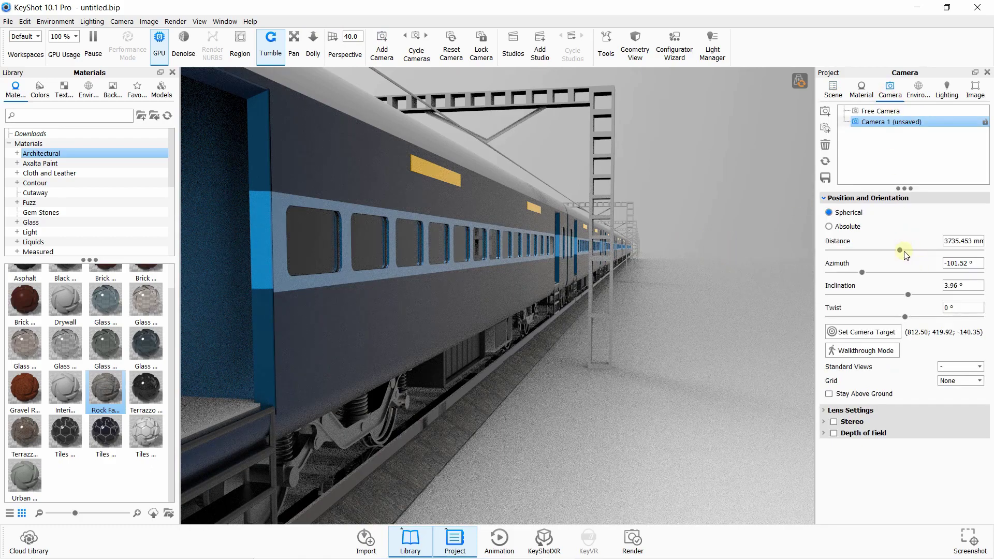
{"action": "left_click_drag", "start_coordinate": [902, 252], "coordinate": [906, 251]}
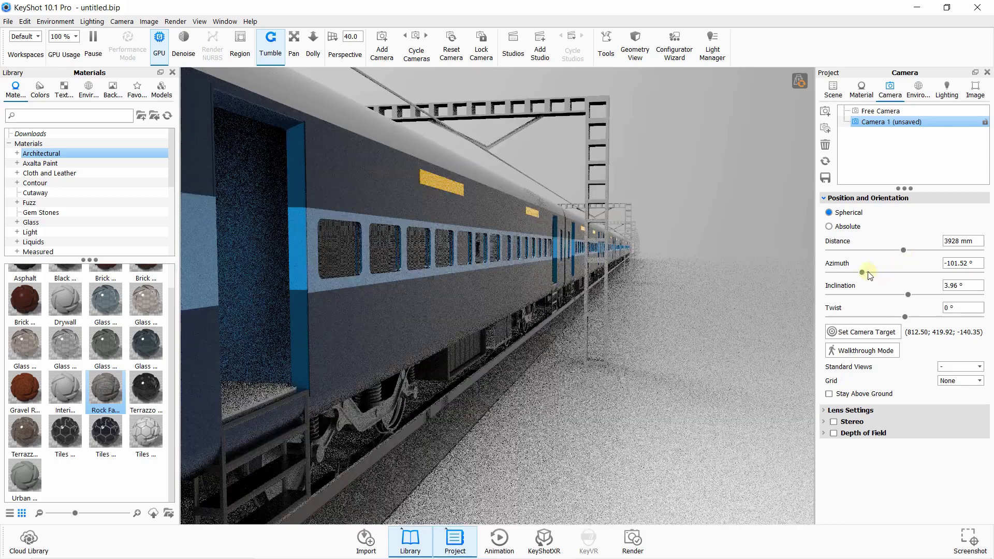
{"action": "left_click_drag", "start_coordinate": [864, 272], "coordinate": [867, 275]}
{"action": "left_click_drag", "start_coordinate": [910, 294], "coordinate": [906, 293]}
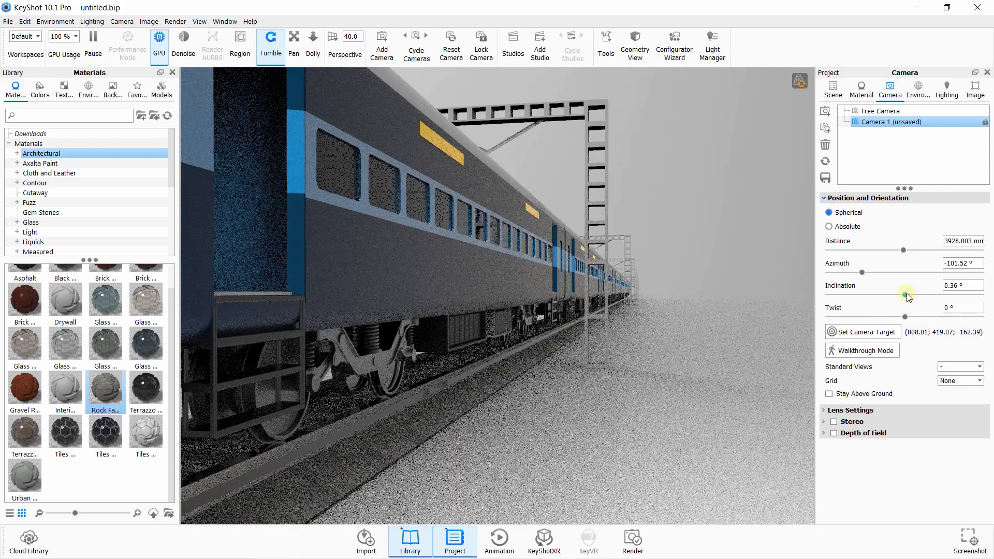
{"action": "left_click_drag", "start_coordinate": [907, 294], "coordinate": [907, 295]}
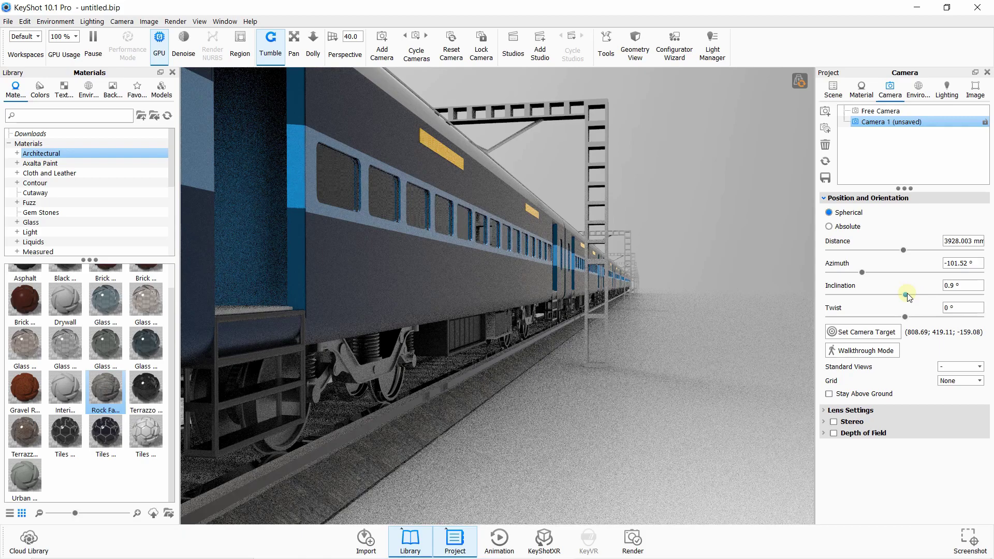
{"action": "left_click_drag", "start_coordinate": [908, 294], "coordinate": [910, 297]}
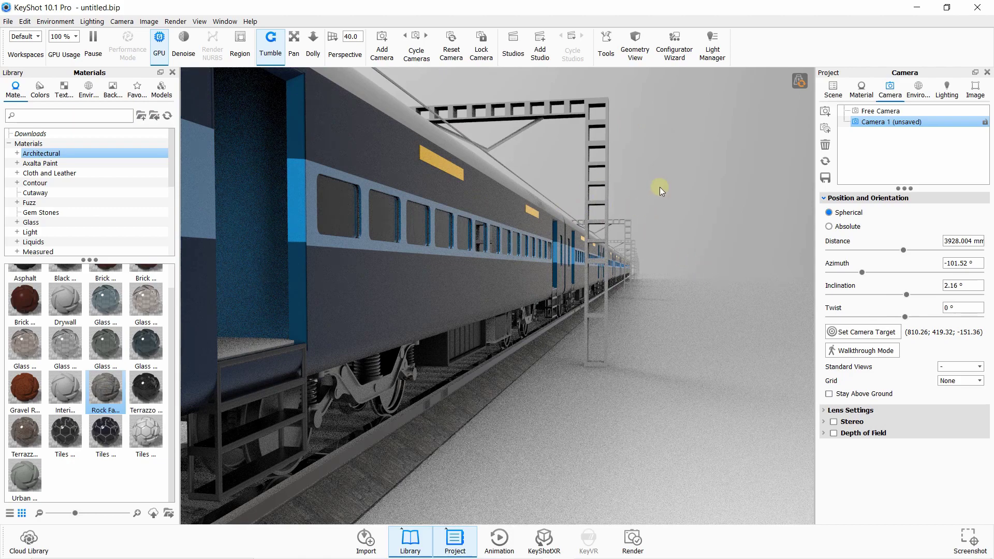
{"action": "left_click_drag", "start_coordinate": [698, 318], "coordinate": [677, 317]}
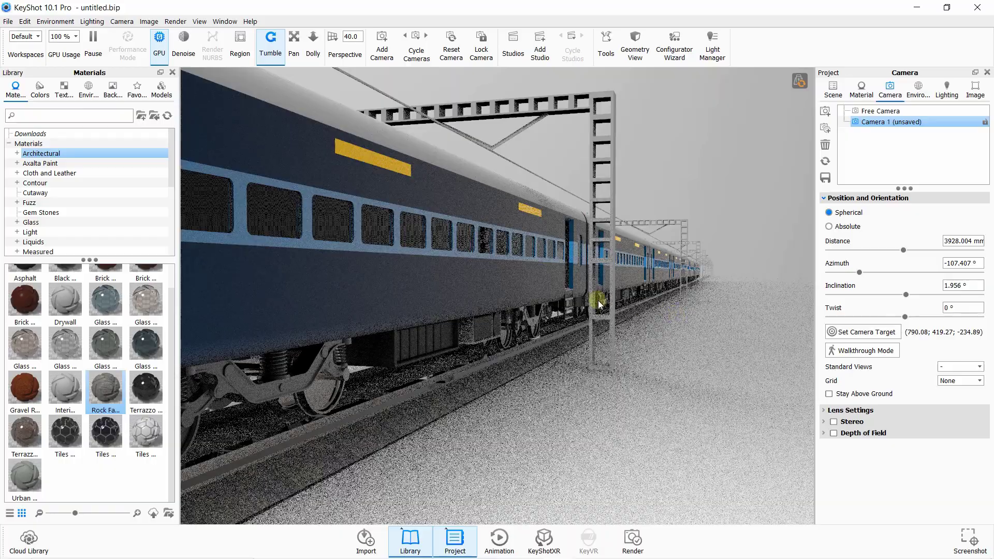
{"action": "middle_click_drag", "start_coordinate": [651, 306], "coordinate": [717, 314]}
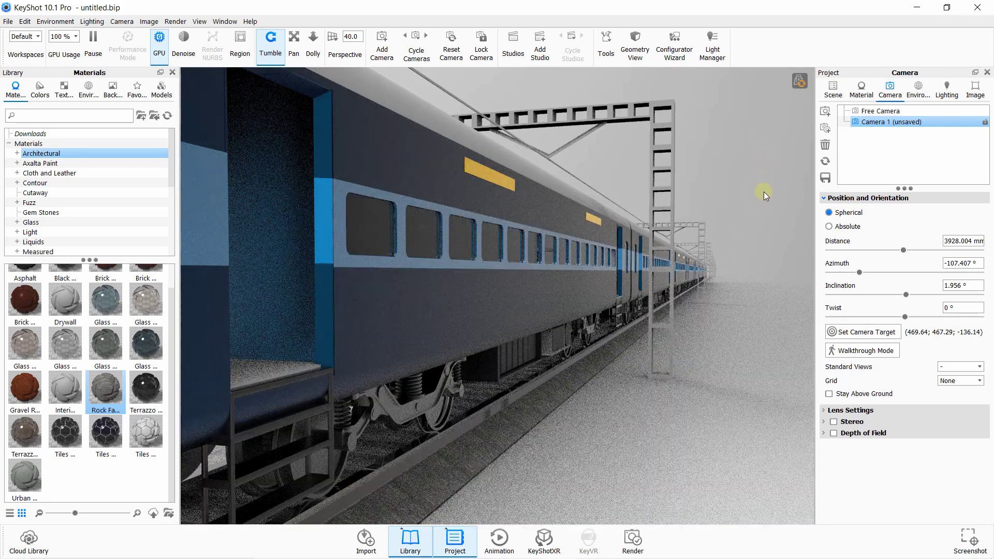
Try the Product and Interior lighting presets on the train scene, and restore the Basic preset
{"action": "left_click", "coordinate": [122, 21]}
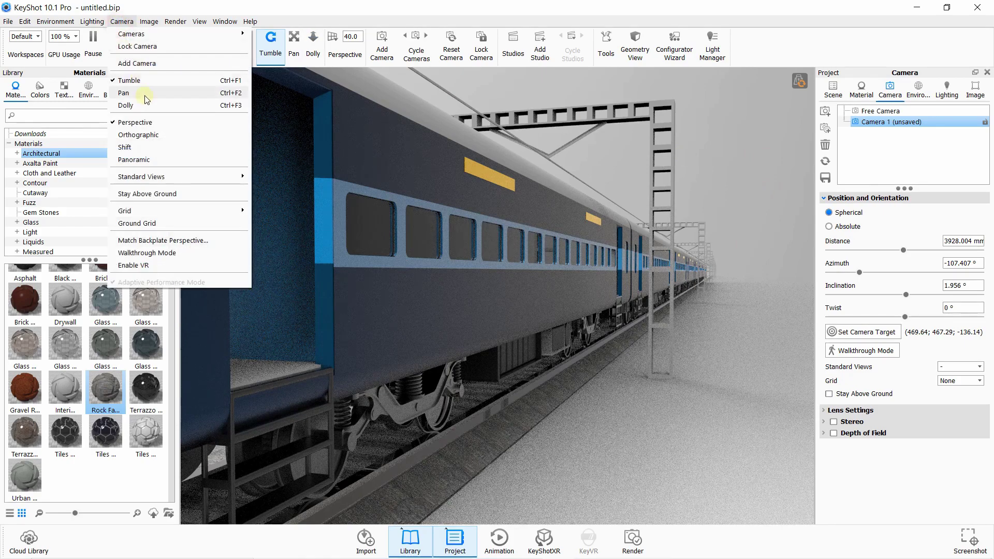
{"action": "mouse_move", "coordinate": [92, 21]}
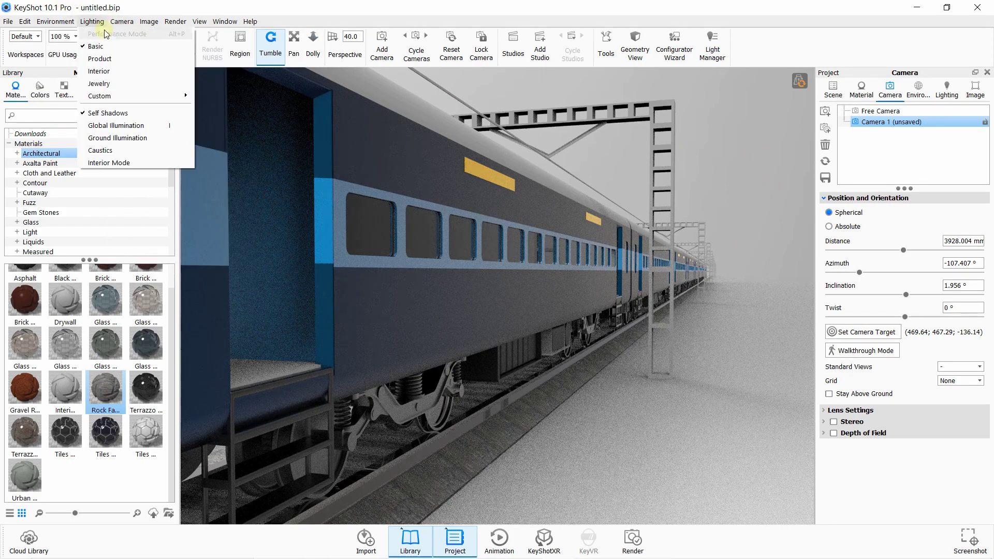
{"action": "left_click", "coordinate": [102, 58]}
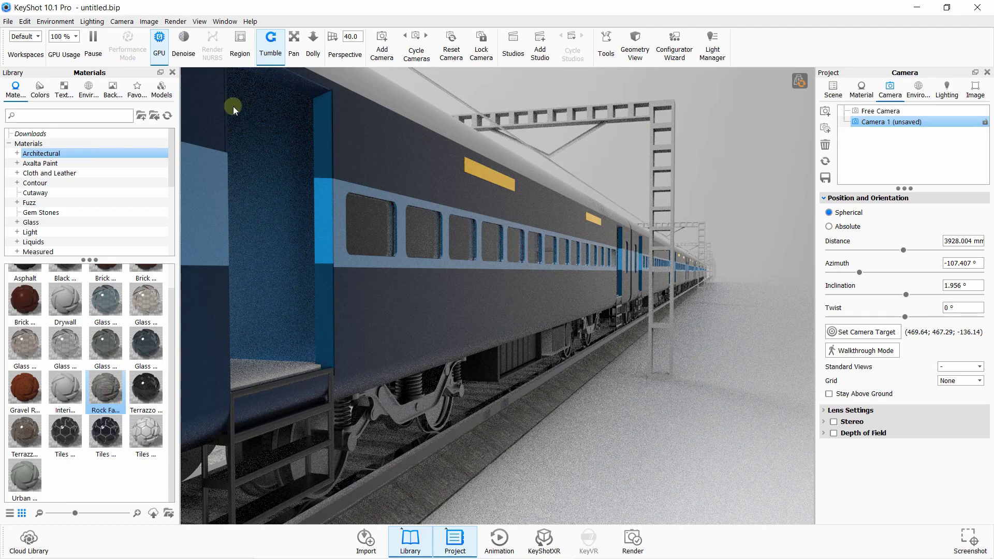
{"action": "left_click", "coordinate": [92, 21]}
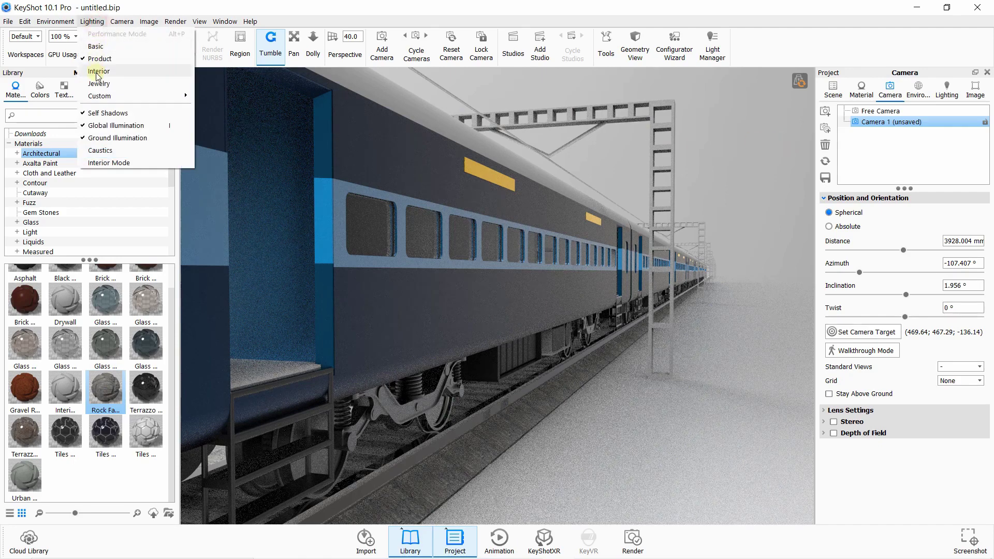
{"action": "left_click", "coordinate": [98, 72]}
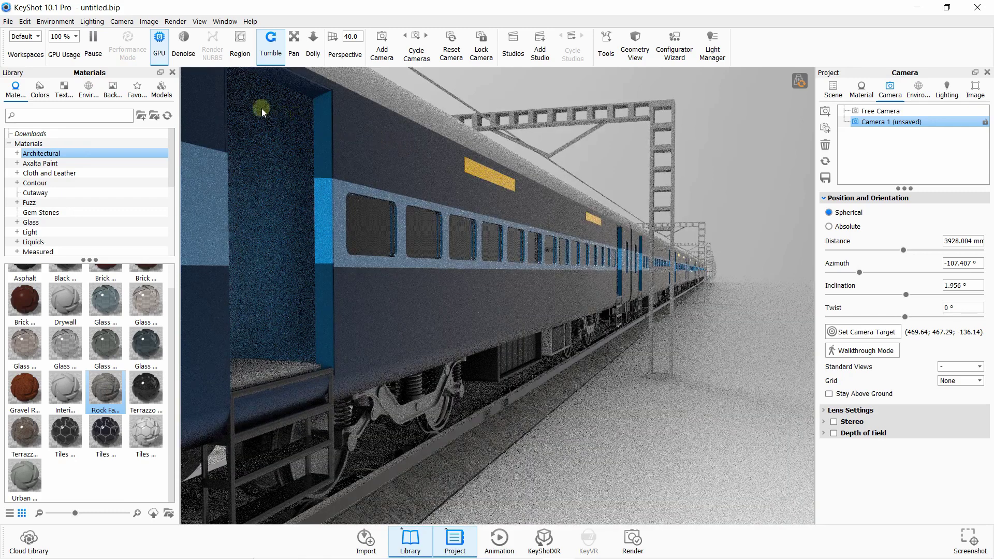
{"action": "left_click", "coordinate": [92, 21]}
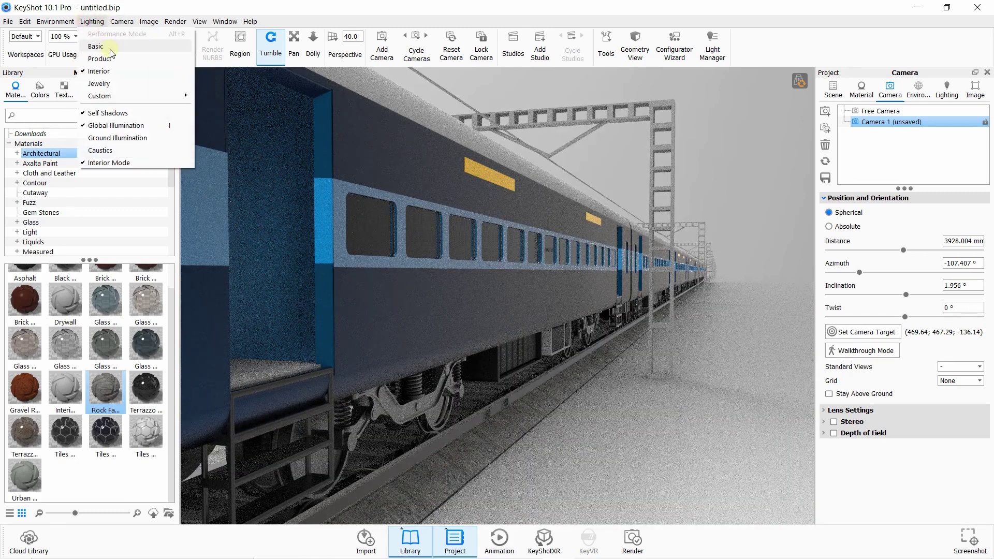
{"action": "left_click", "coordinate": [106, 46]}
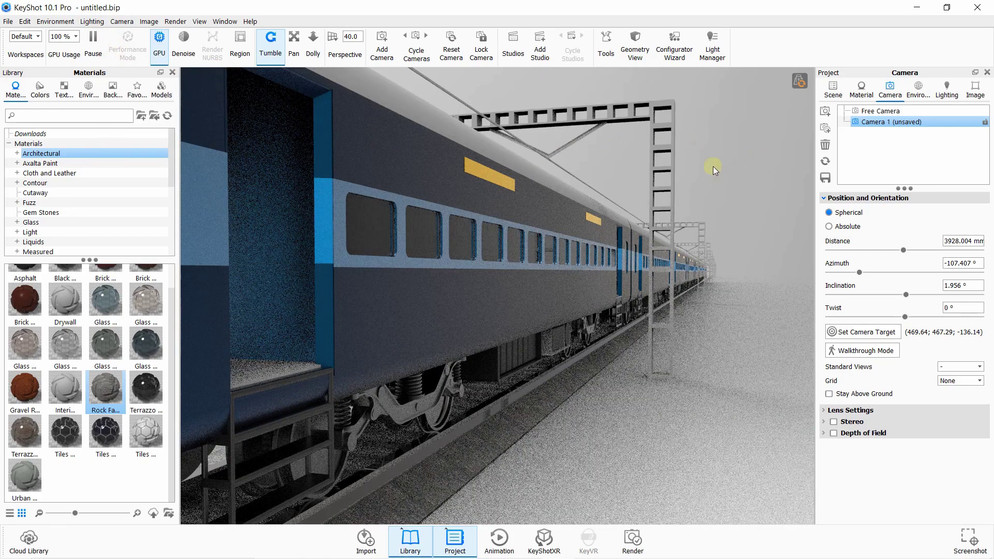
Save Camera 1's current position, and save the scene as a regular scene file instead of a package
{"action": "left_click", "coordinate": [24, 37]}
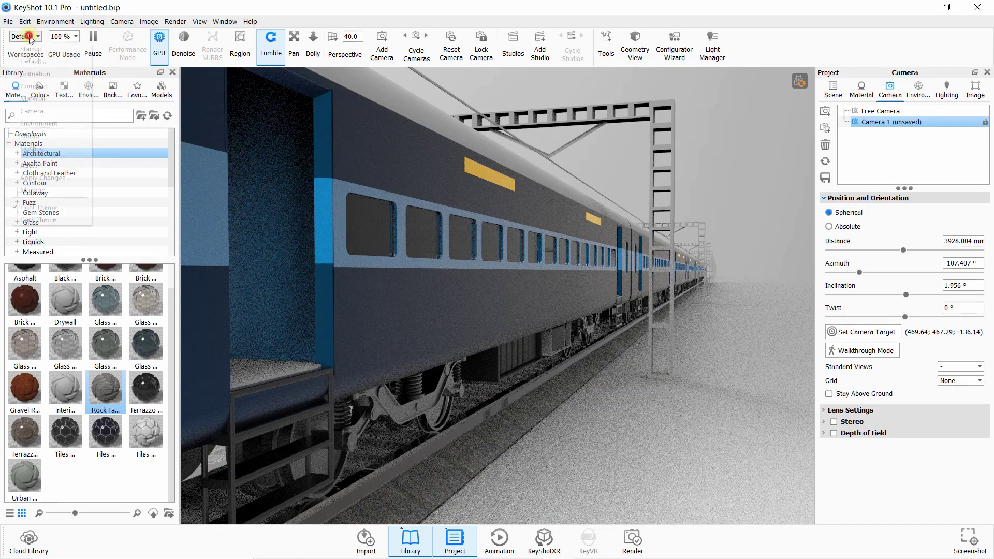
{"action": "left_click", "coordinate": [24, 22]}
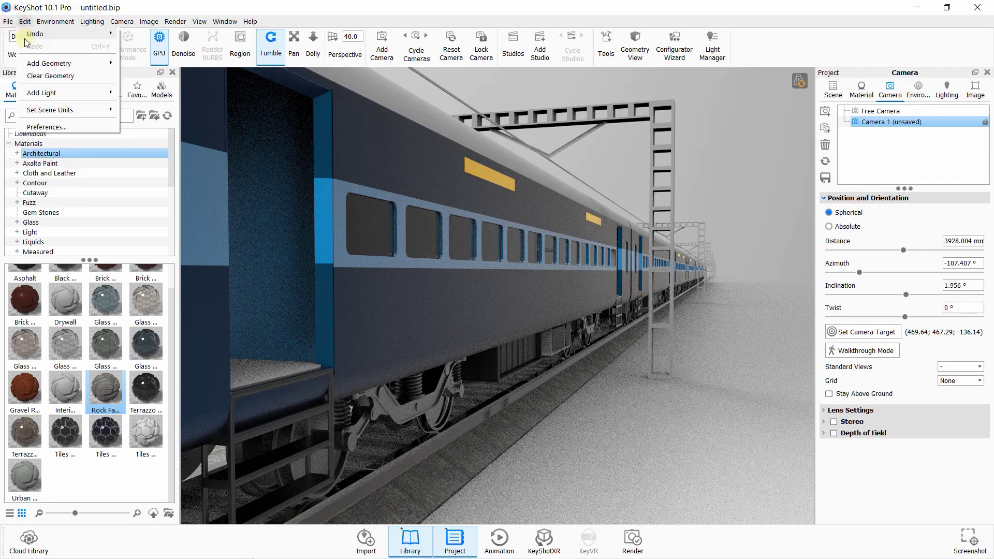
{"action": "mouse_move", "coordinate": [8, 21]}
{"action": "left_click", "coordinate": [30, 106]}
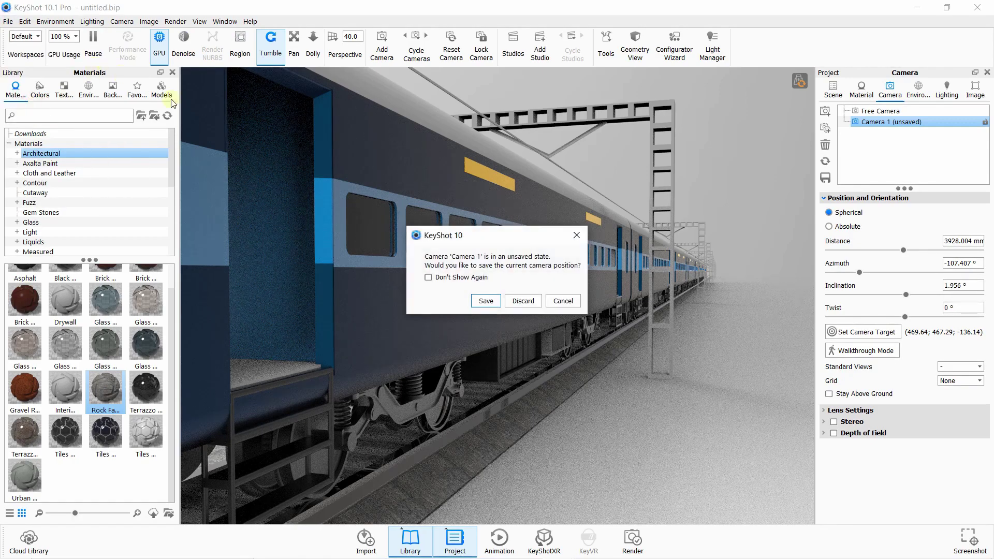
{"action": "left_click", "coordinate": [485, 301]}
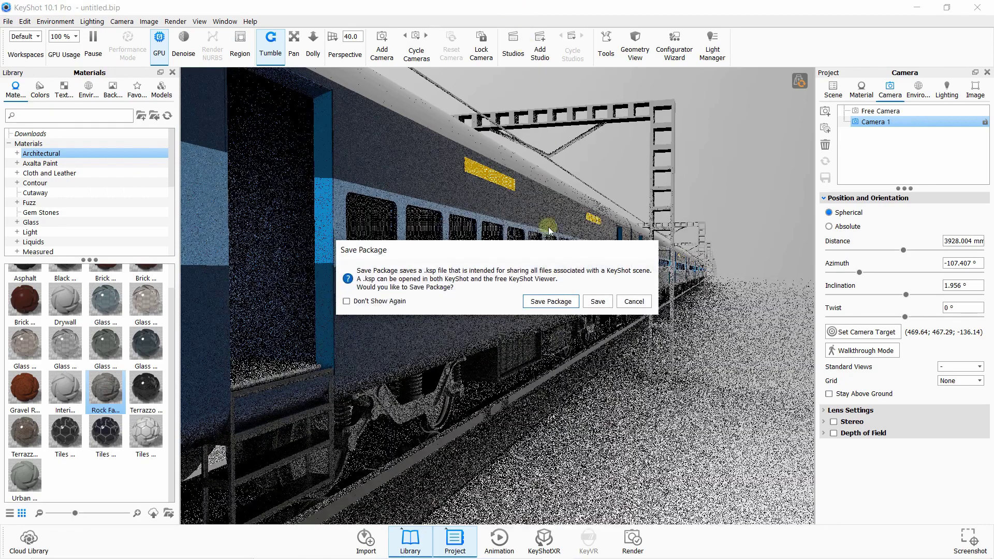
{"action": "left_click", "coordinate": [592, 307]}
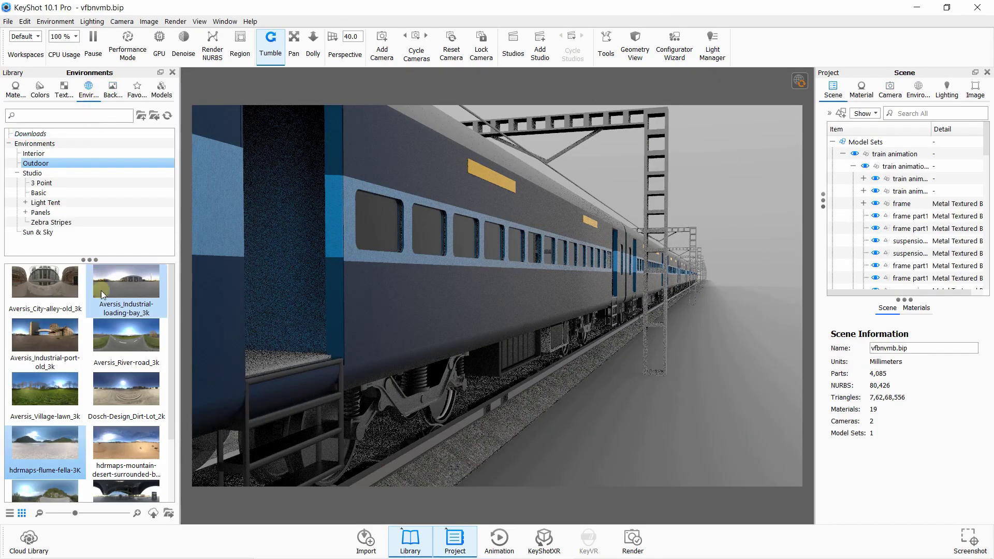
Apply the outdoor environment hdrmaps-flume-fella-3K to the scene and add the backplate named unnamed
{"action": "left_click_drag", "start_coordinate": [72, 435], "coordinate": [580, 352]}
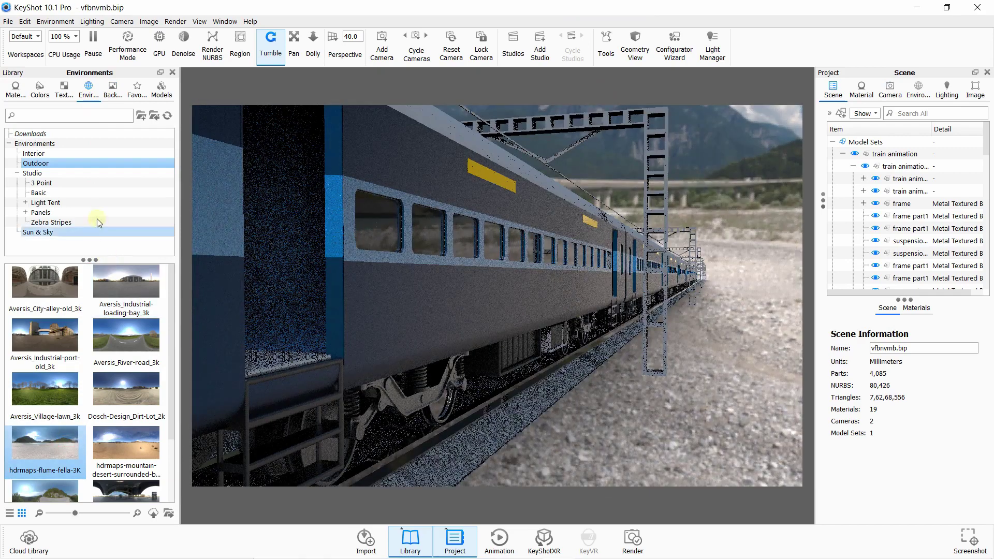
{"action": "left_click", "coordinate": [112, 89]}
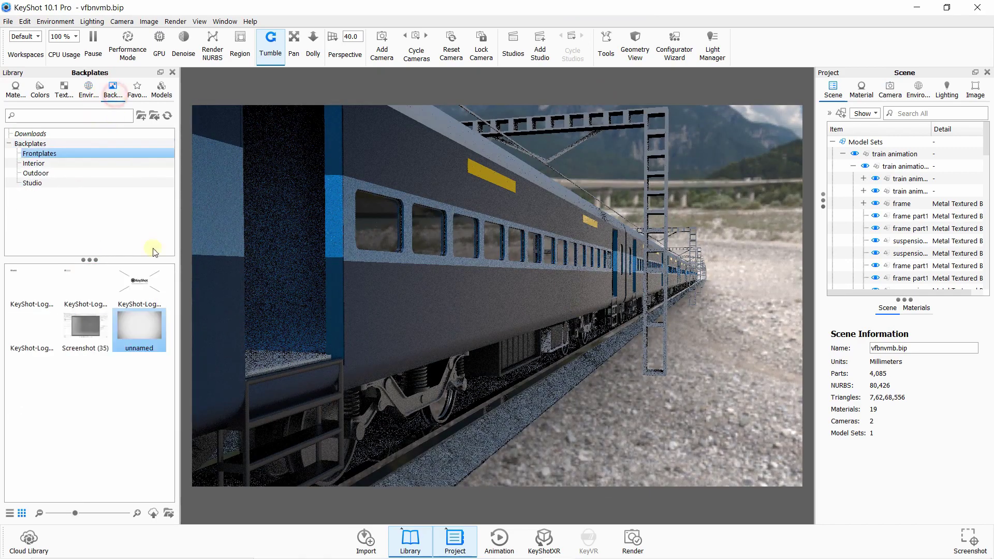
{"action": "left_click_drag", "start_coordinate": [140, 342], "coordinate": [580, 409]}
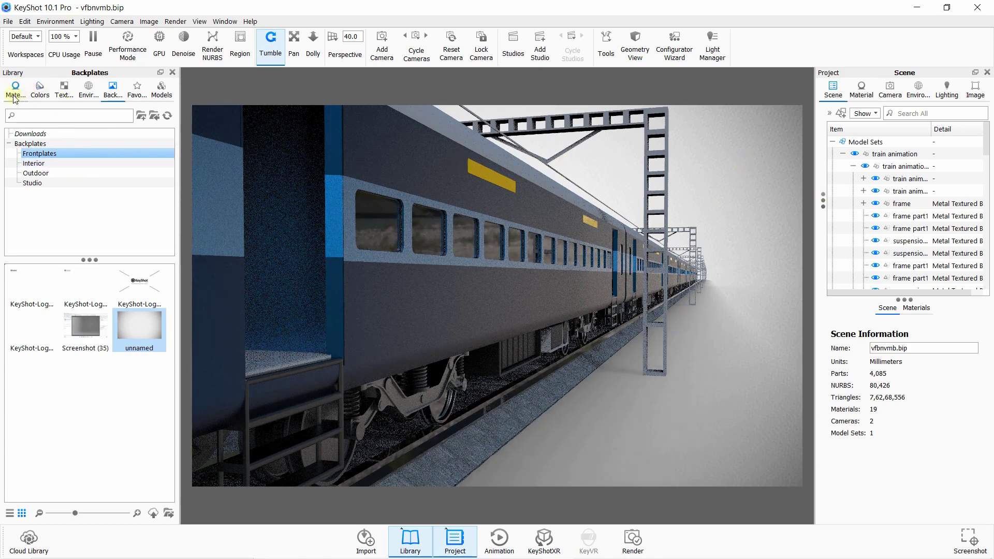
Switch to the Animation workspace and turn on GPU rendering
{"action": "left_click", "coordinate": [14, 40]}
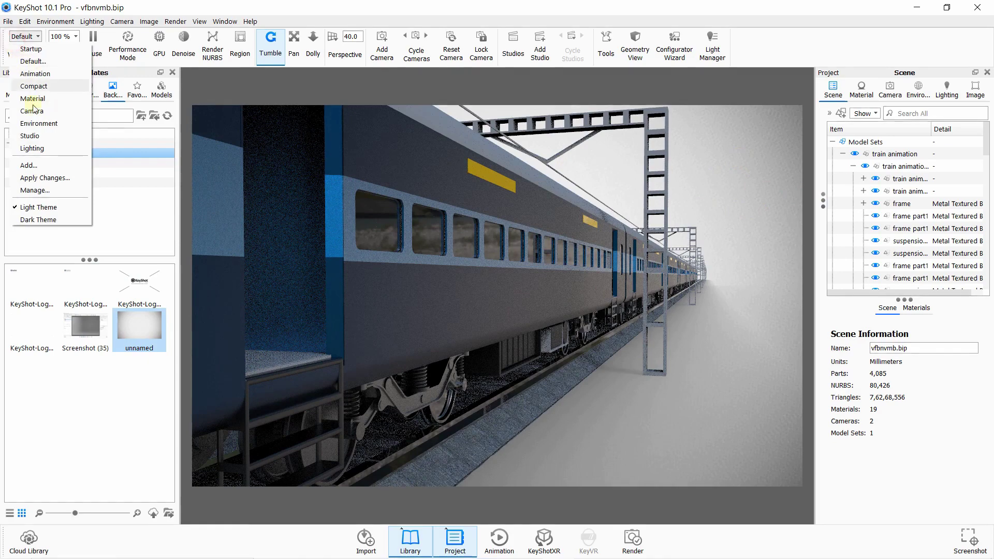
{"action": "left_click", "coordinate": [40, 77]}
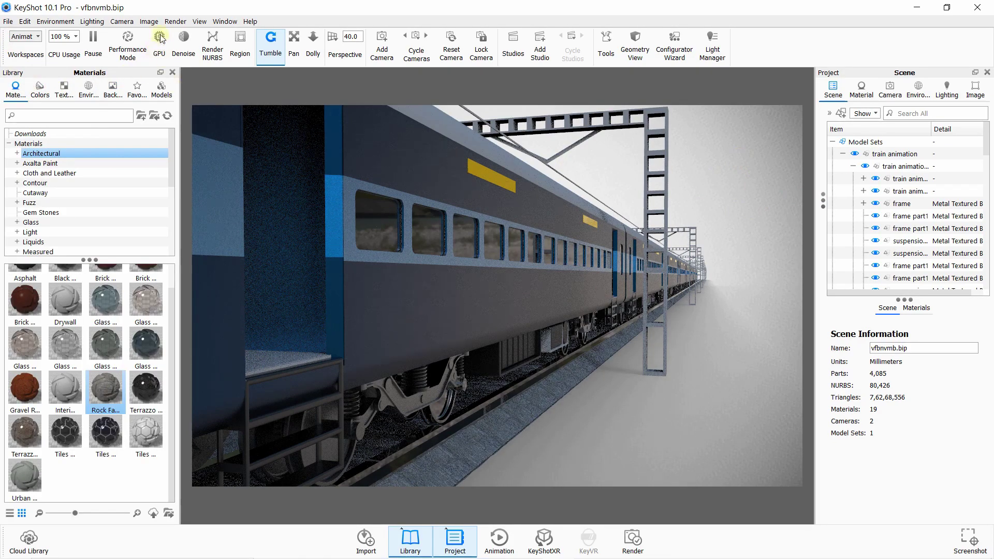
{"action": "left_click", "coordinate": [633, 538]}
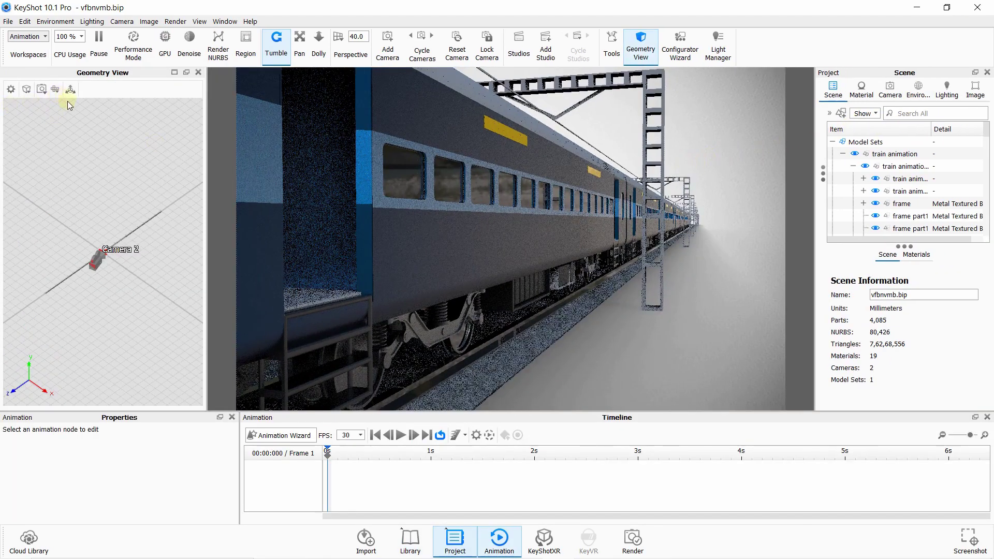
{"action": "left_click", "coordinate": [165, 49]}
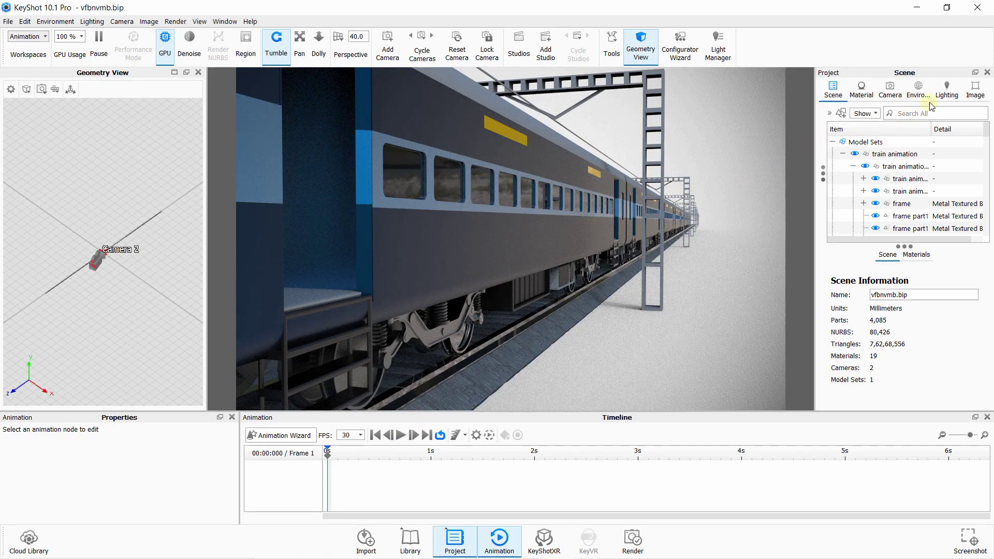
Lower the shadow quality of the environment lighting to about 1.5
{"action": "left_click", "coordinate": [946, 92]}
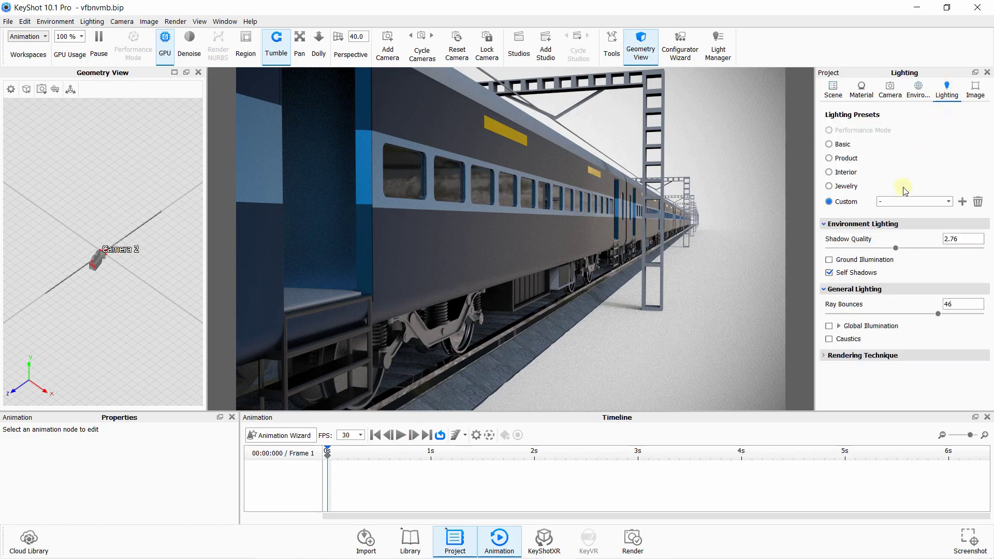
{"action": "left_click", "coordinate": [896, 247]}
{"action": "key", "text": "Left"}
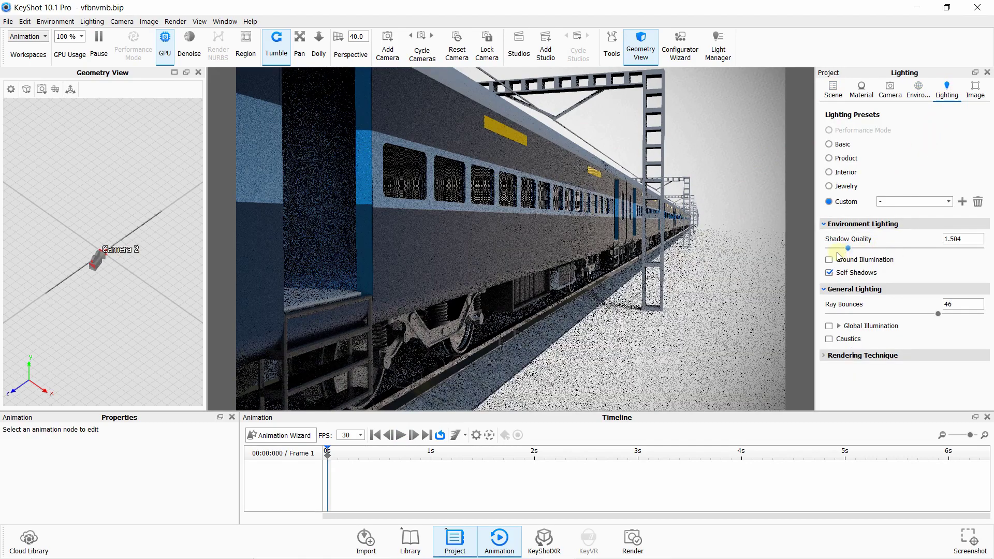
Set the shadow quality to 1.272 and the ray bounces to 8, and choose the Basic lighting preset
{"action": "key", "text": "Left"}
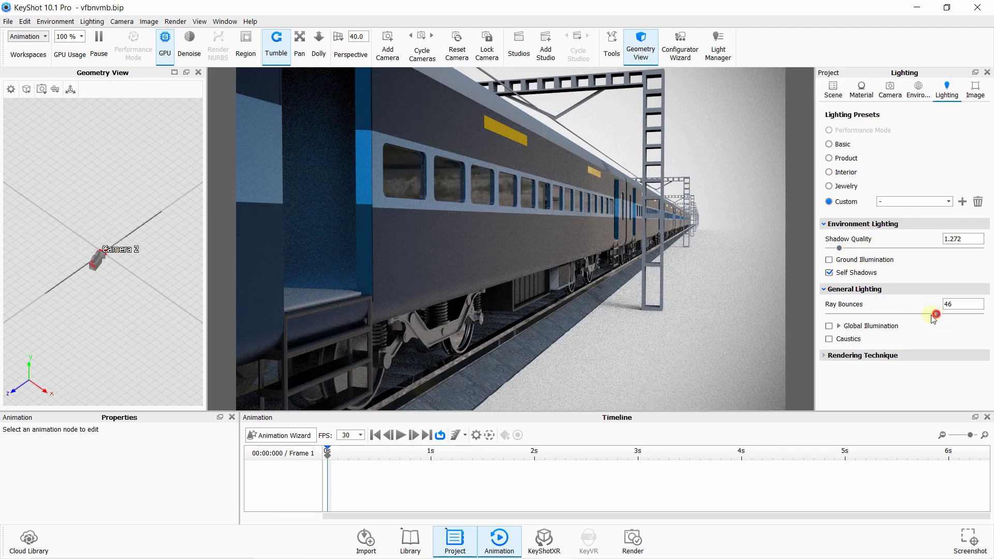
{"action": "left_click", "coordinate": [861, 314]}
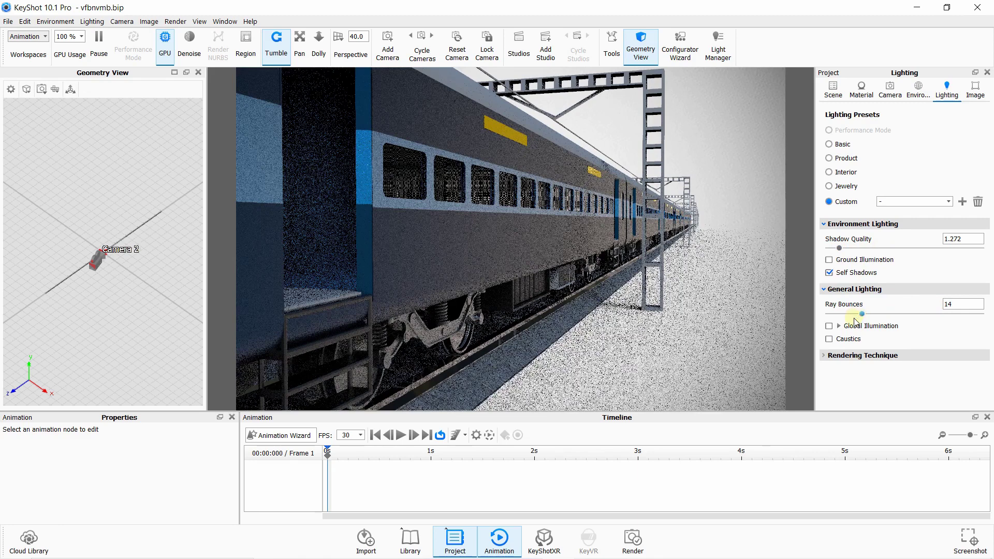
{"action": "left_click", "coordinate": [847, 315]}
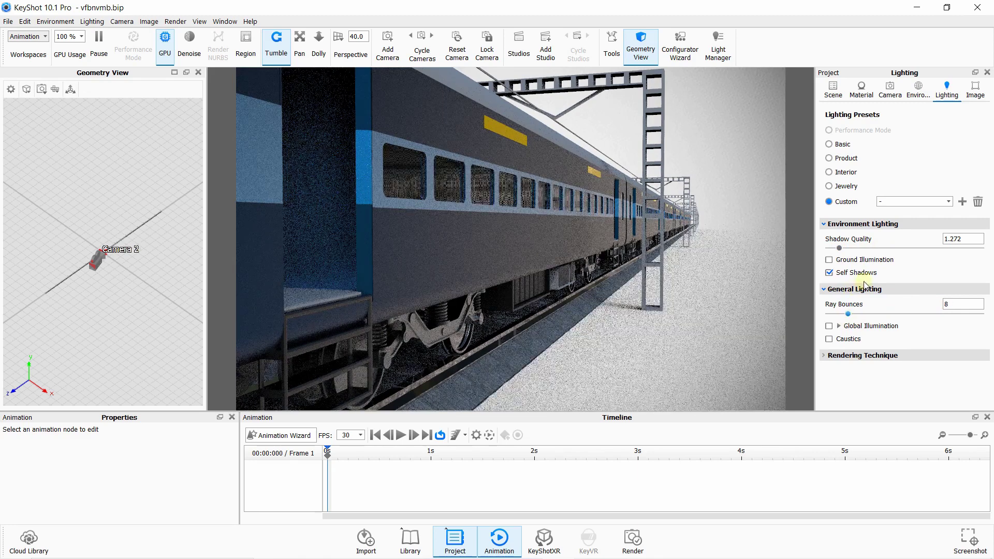
{"action": "left_click", "coordinate": [841, 356]}
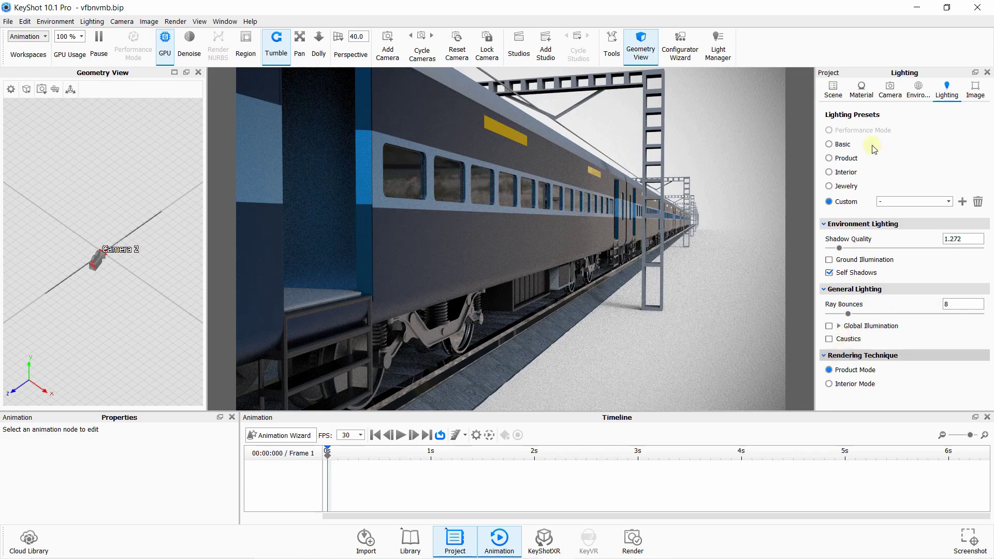
{"action": "left_click", "coordinate": [841, 145]}
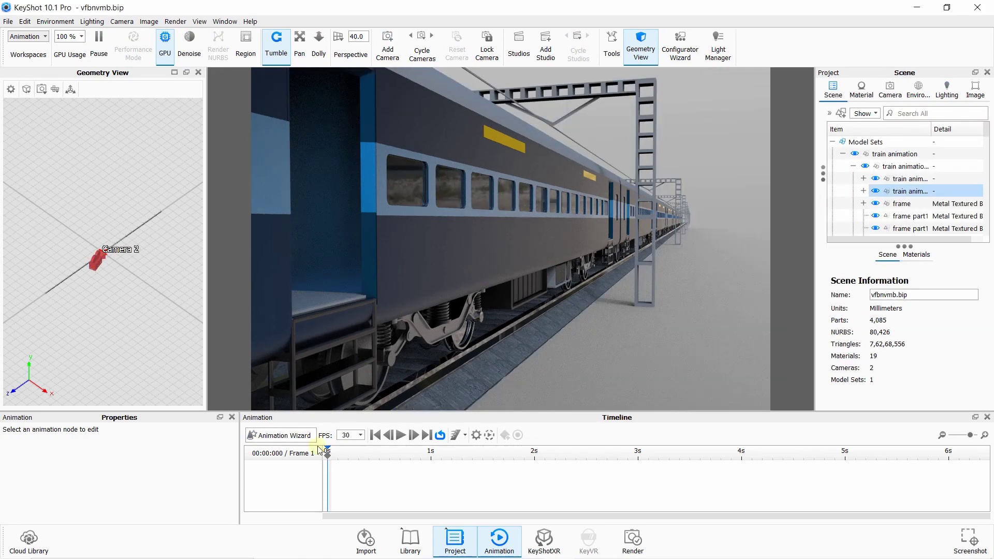
Create a model translation animation for the whole train animation model with the Animation Wizard
{"action": "left_click", "coordinate": [266, 436]}
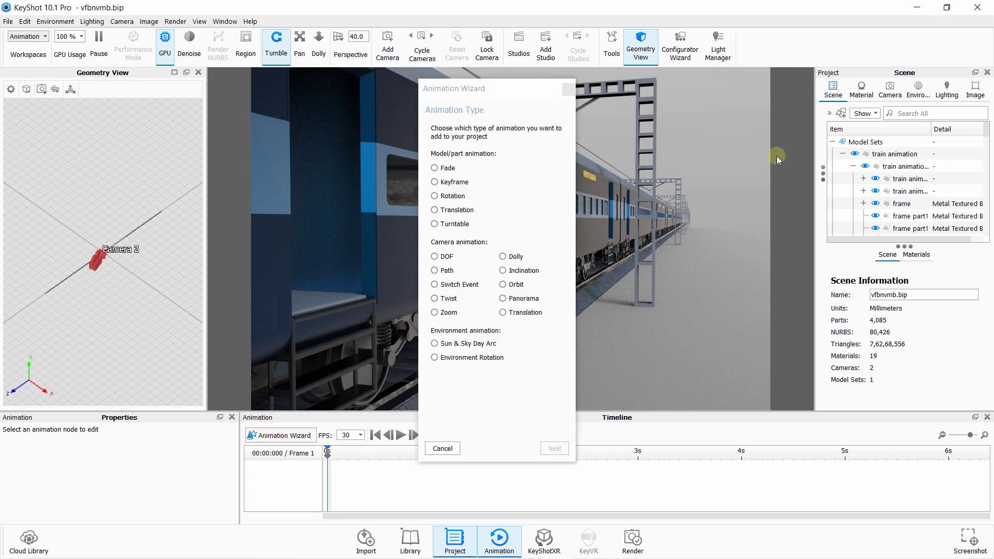
{"action": "left_click", "coordinate": [454, 211]}
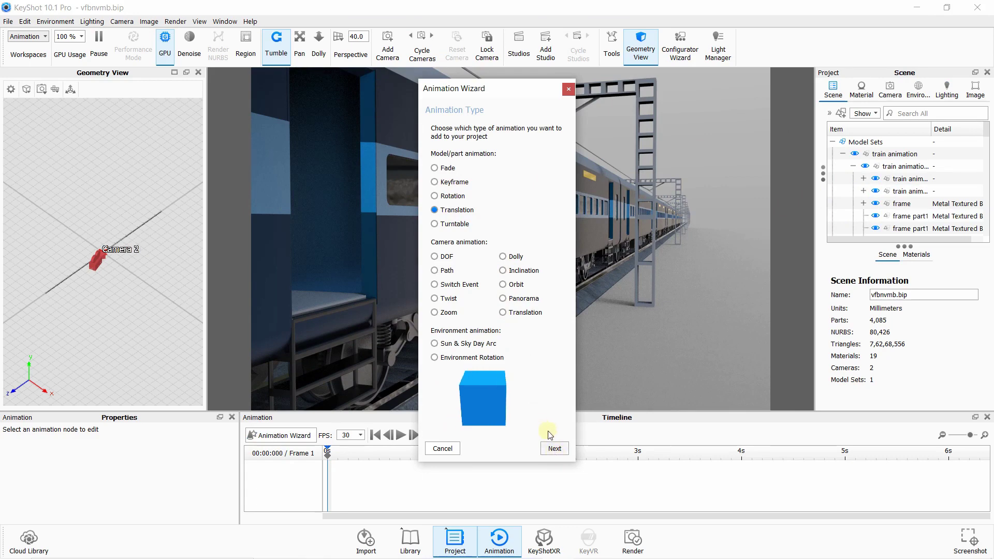
{"action": "left_click", "coordinate": [464, 345]}
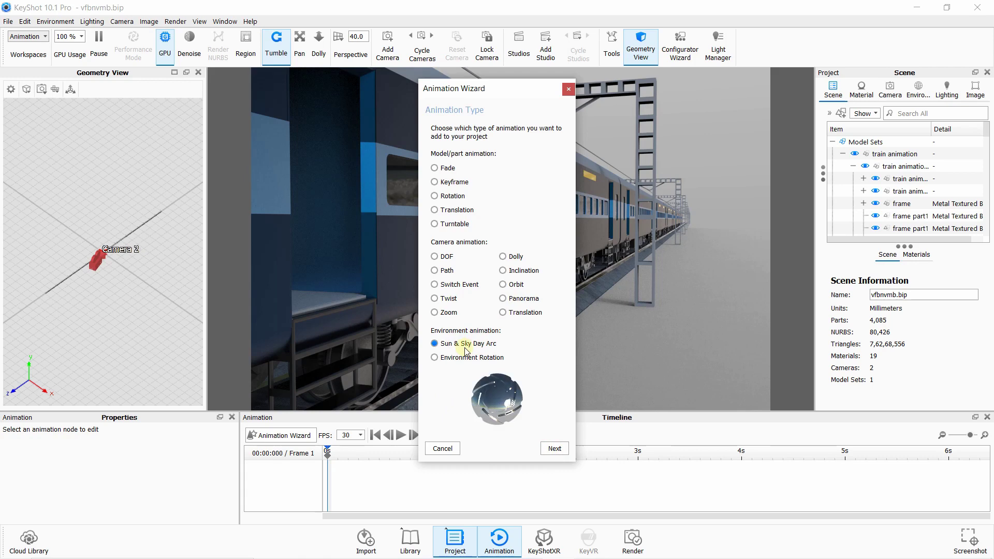
{"action": "left_click", "coordinate": [452, 209]}
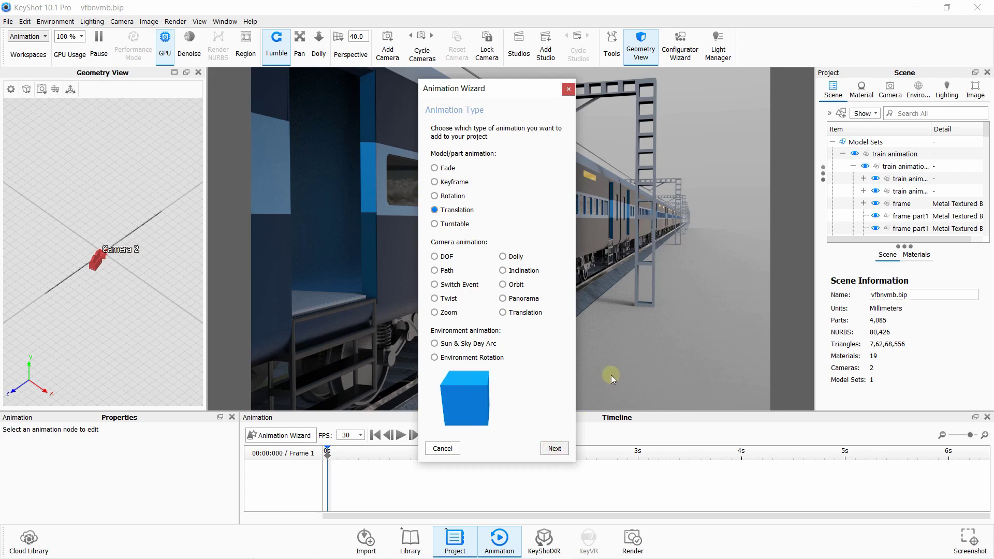
{"action": "key", "text": "Return"}
{"action": "left_click", "coordinate": [479, 176]}
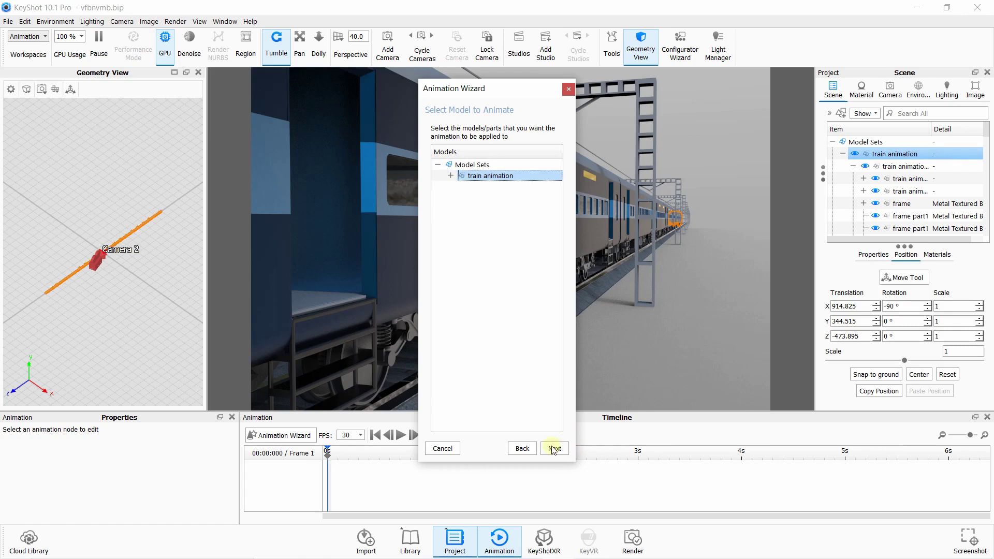
{"action": "key", "text": "Return"}
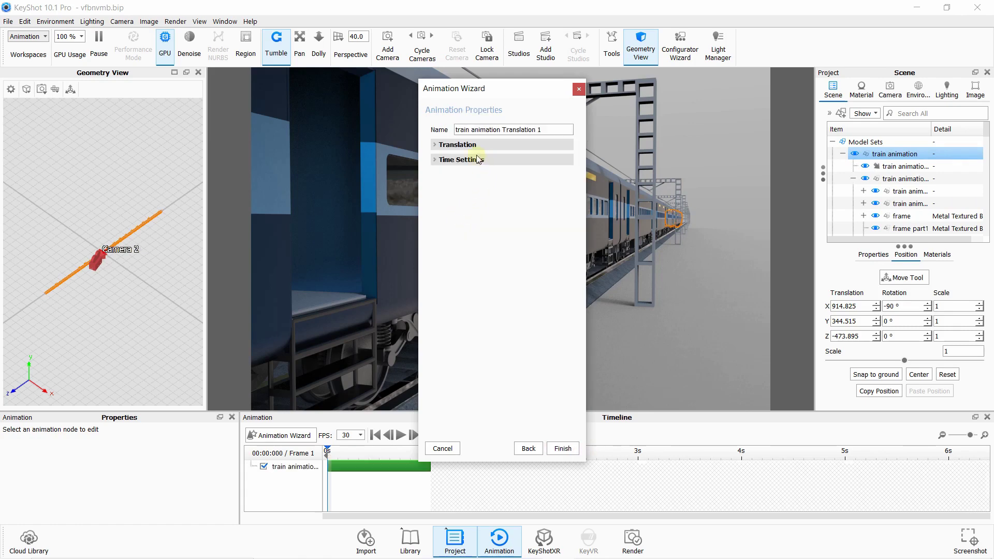
Set the train's translation to 0 along Y and 4000 along Z
{"action": "left_click", "coordinate": [436, 144]}
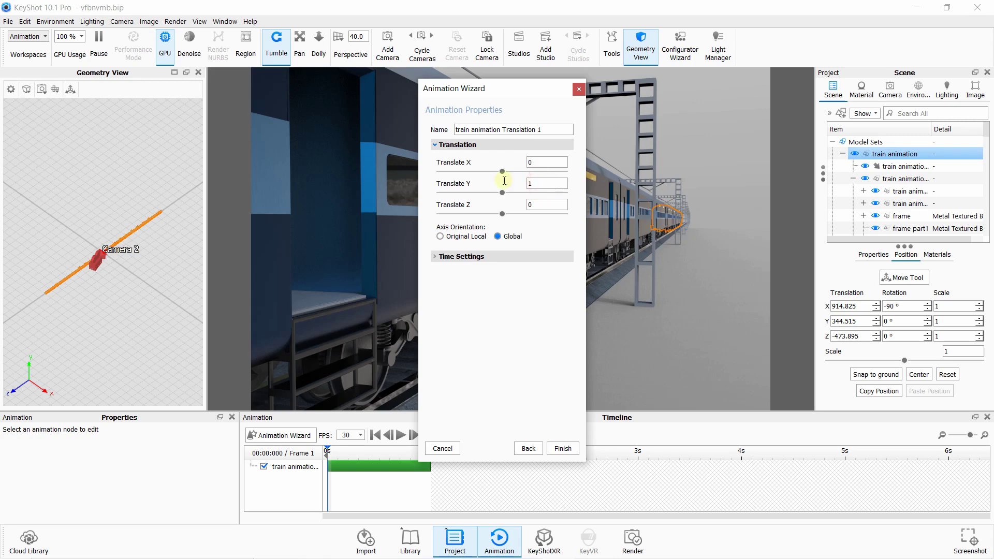
{"action": "key", "text": "Tab"}
{"action": "type", "text": "0"}
{"action": "left_click", "coordinate": [534, 204]}
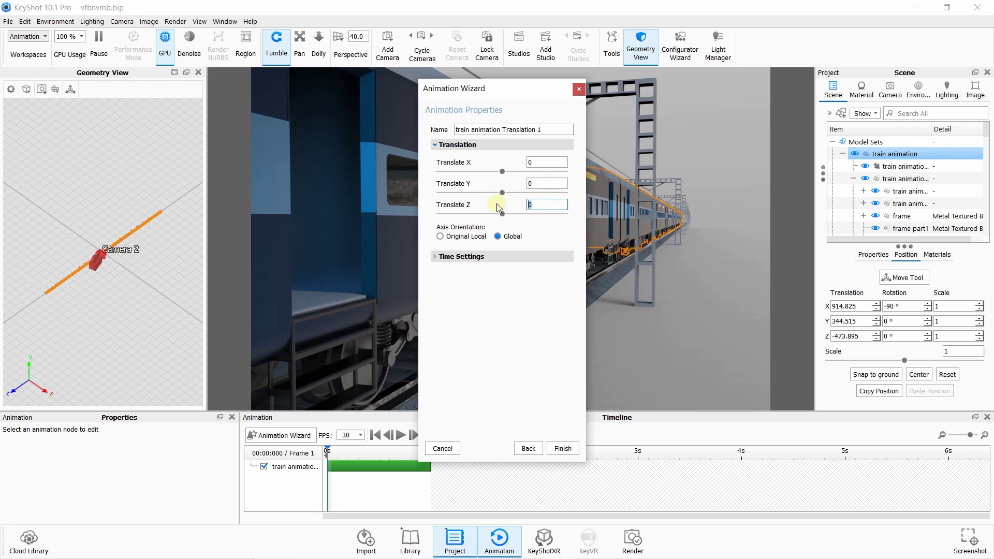
{"action": "type", "text": "4000"}
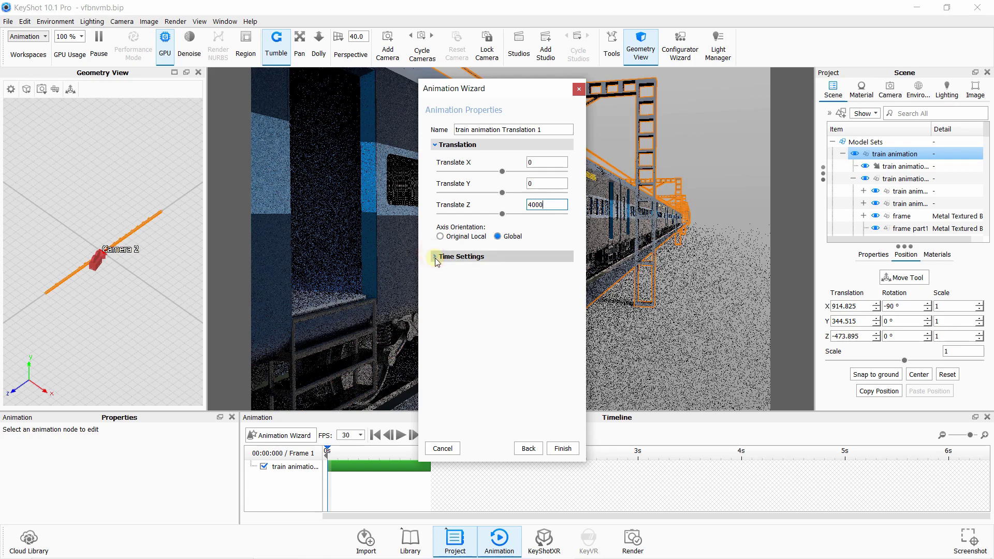
Set the train translation's end time to 10 seconds and finish the animation
{"action": "left_click", "coordinate": [435, 257]}
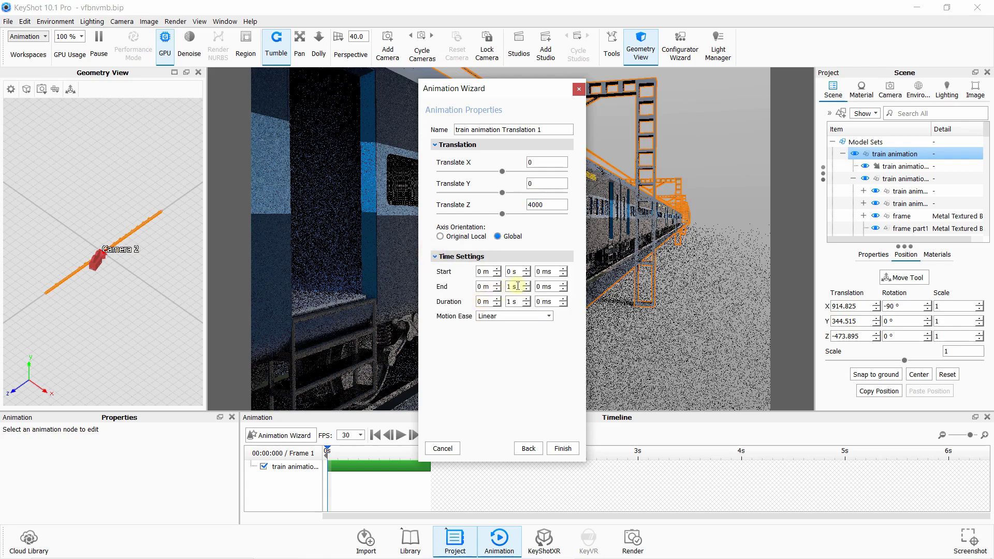
{"action": "left_click", "coordinate": [498, 285]}
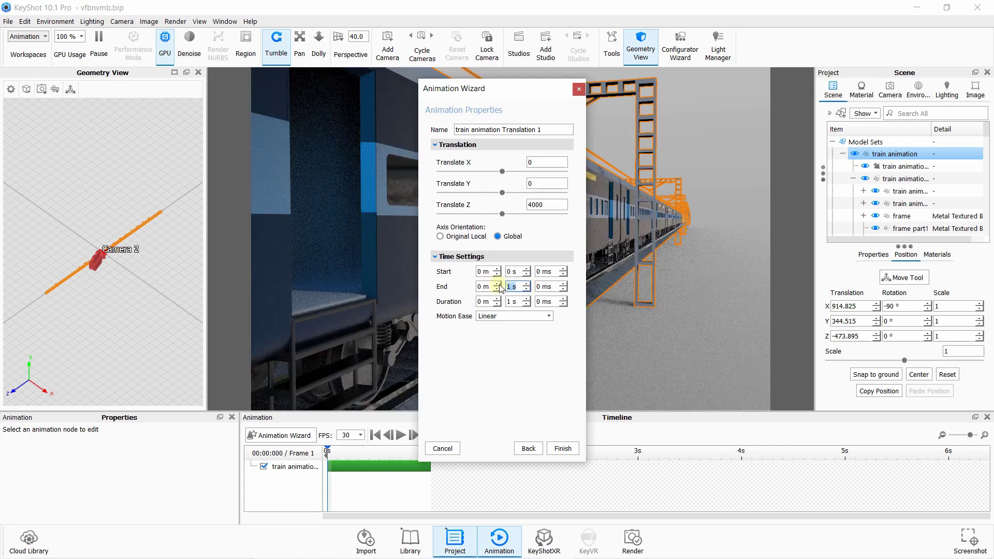
{"action": "type", "text": "1"}
{"action": "left_click", "coordinate": [570, 449]}
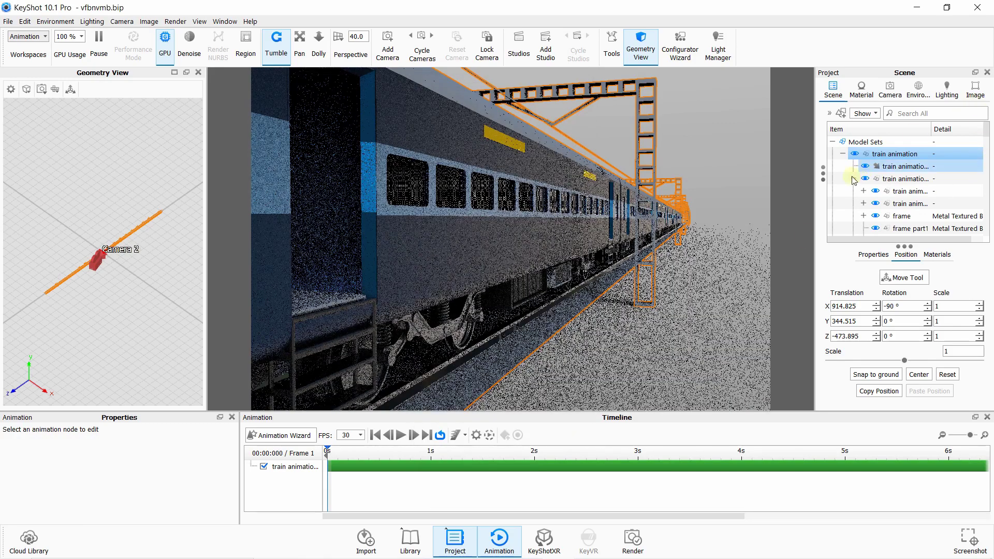
Create a second model translation animation for the Part1 group that contains the track and overhead poles
{"action": "left_click", "coordinate": [267, 437]}
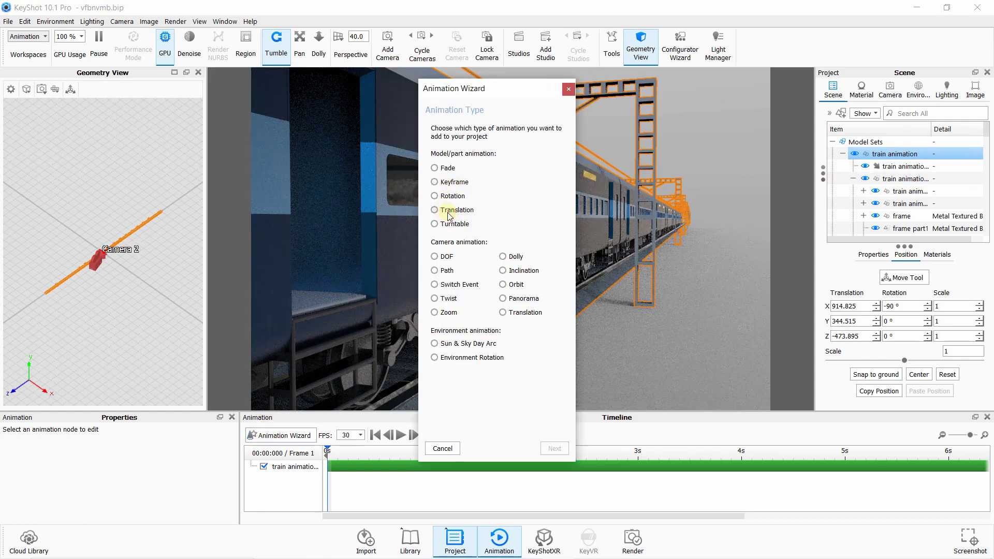
{"action": "left_click", "coordinate": [448, 212]}
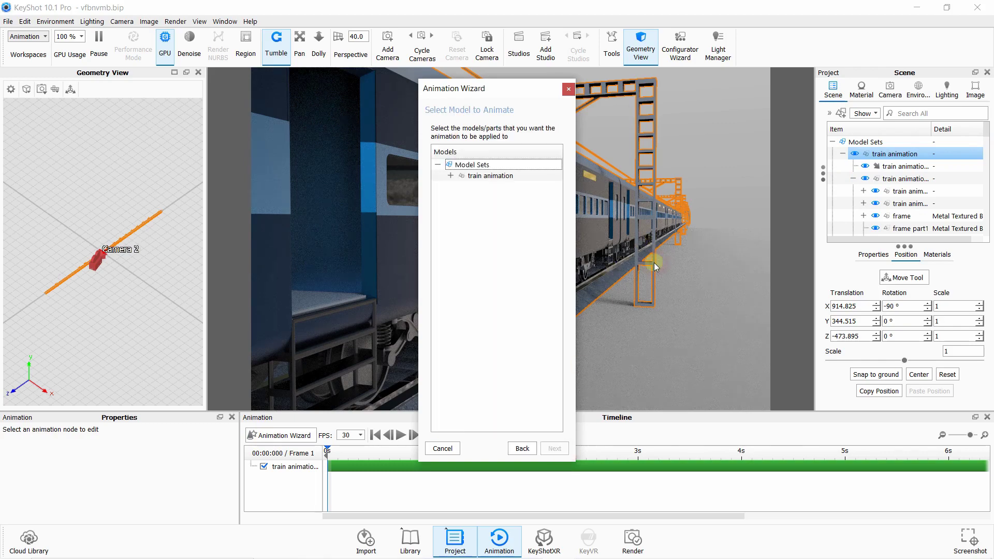
{"action": "left_click", "coordinate": [654, 262]}
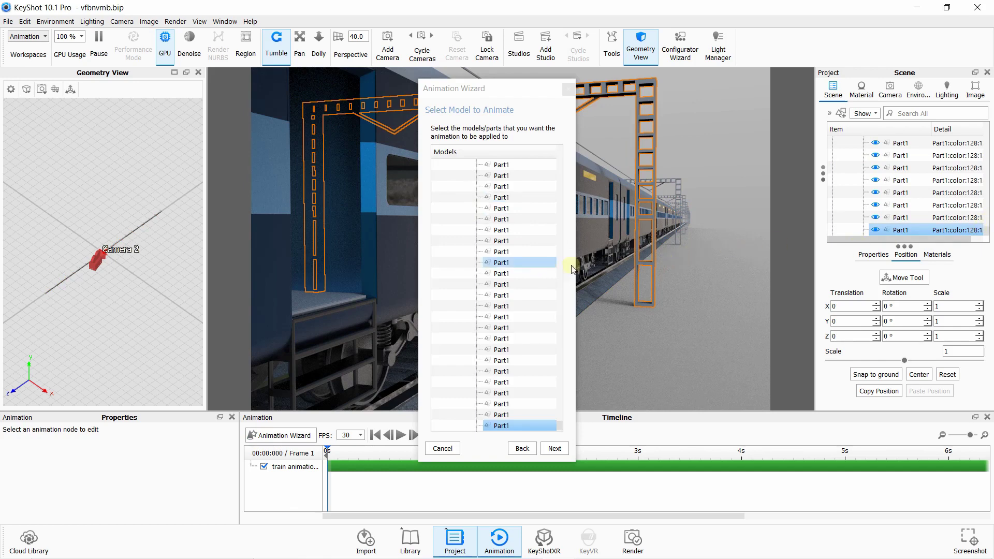
{"action": "scroll", "coordinate": [559, 429], "scroll_direction": "down", "scroll_amount": 1}
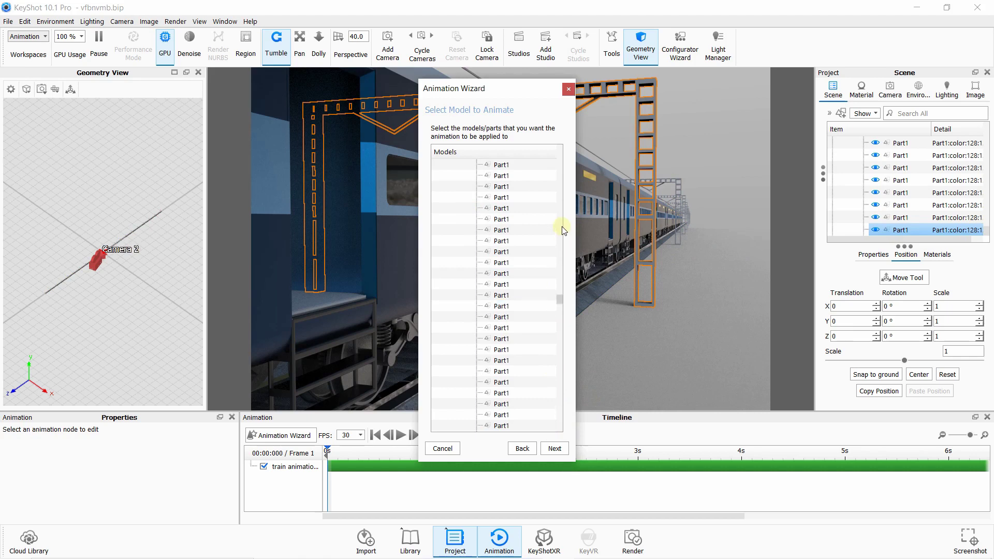
{"action": "scroll", "coordinate": [559, 214], "scroll_direction": "up", "scroll_amount": 5}
{"action": "scroll", "coordinate": [560, 187], "scroll_direction": "up", "scroll_amount": 4}
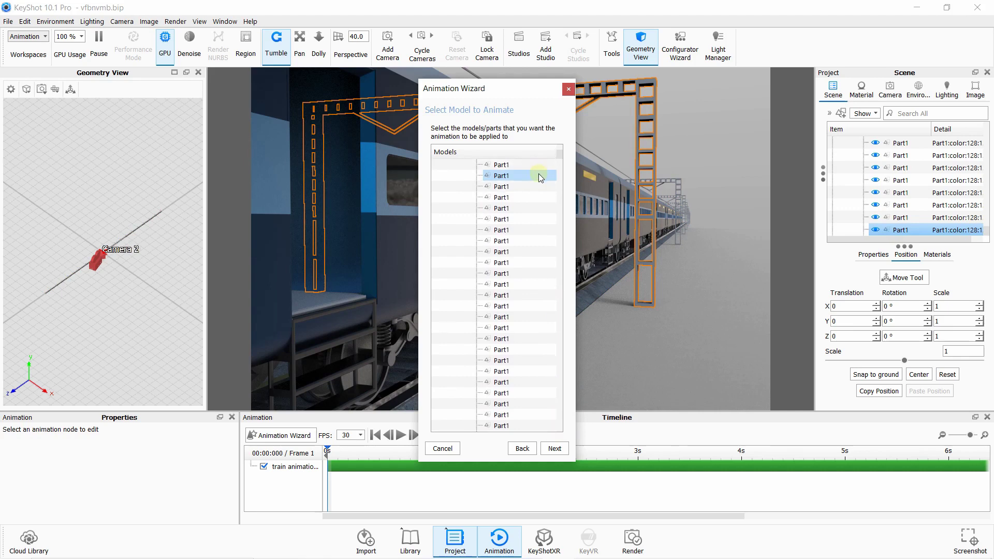
{"action": "scroll", "coordinate": [539, 175], "scroll_direction": "up", "scroll_amount": 3}
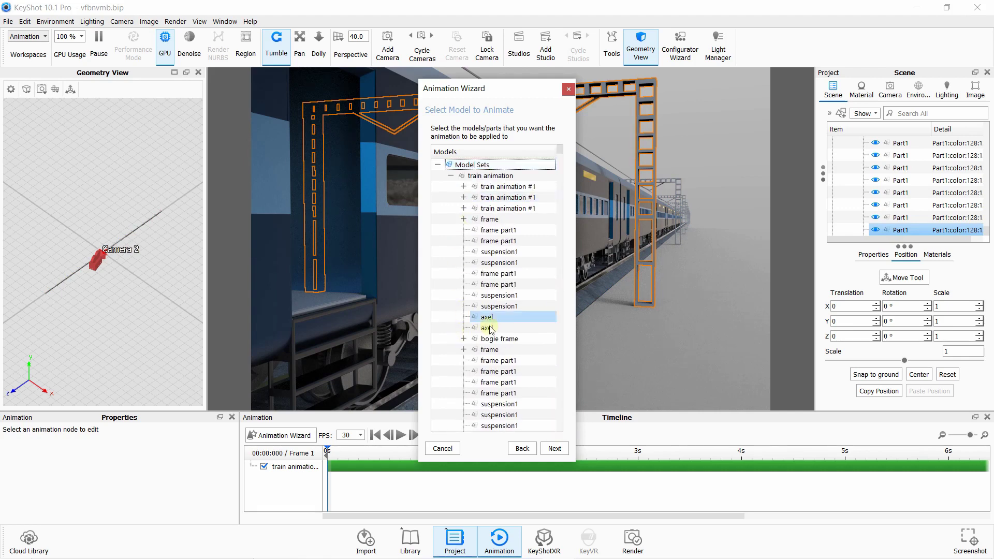
{"action": "scroll", "coordinate": [490, 330], "scroll_direction": "down", "scroll_amount": 2}
{"action": "scroll", "coordinate": [490, 330], "scroll_direction": "down", "scroll_amount": 1}
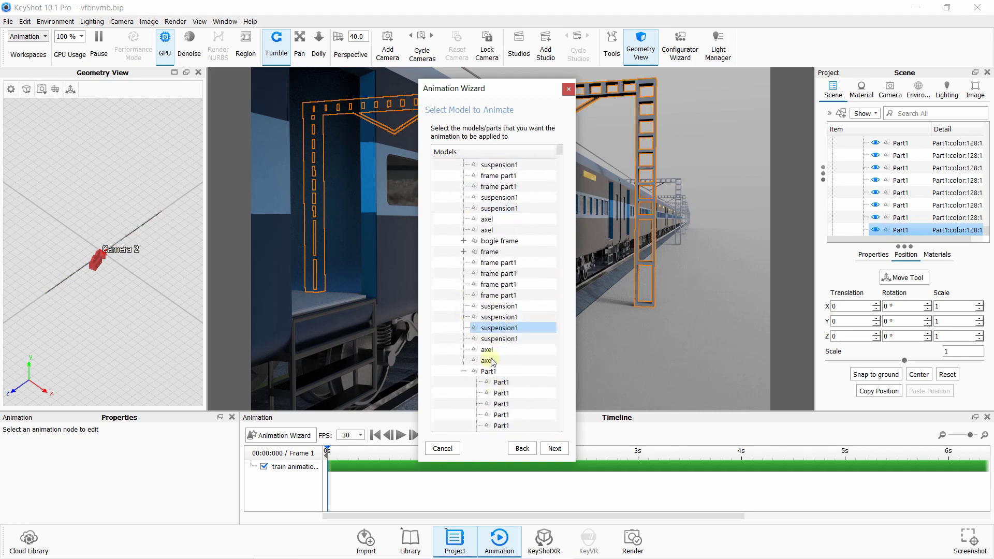
{"action": "left_click", "coordinate": [493, 369]}
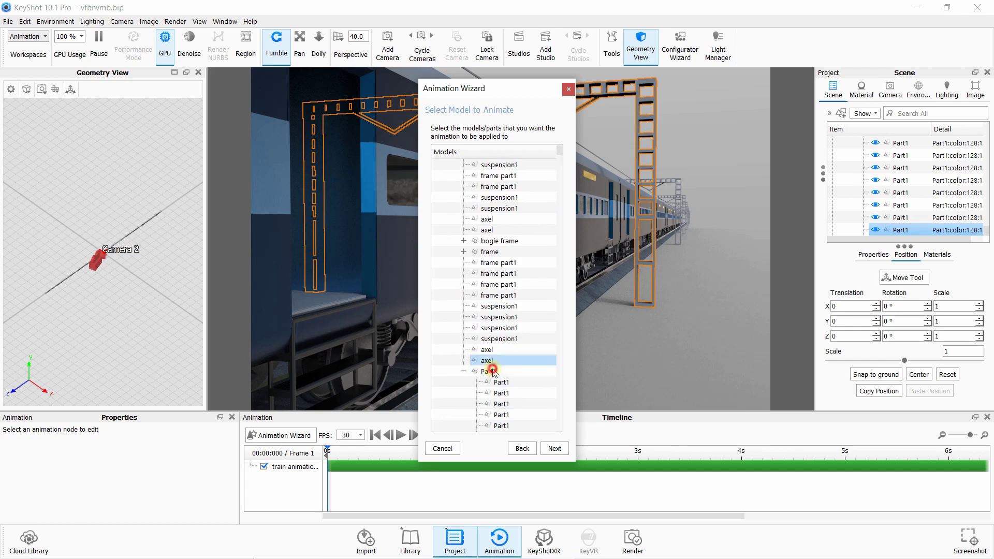
{"action": "left_click", "coordinate": [554, 448]}
Set the Part1 group's translation to -4000 along Z and 0 along Y
{"action": "left_click", "coordinate": [504, 195]}
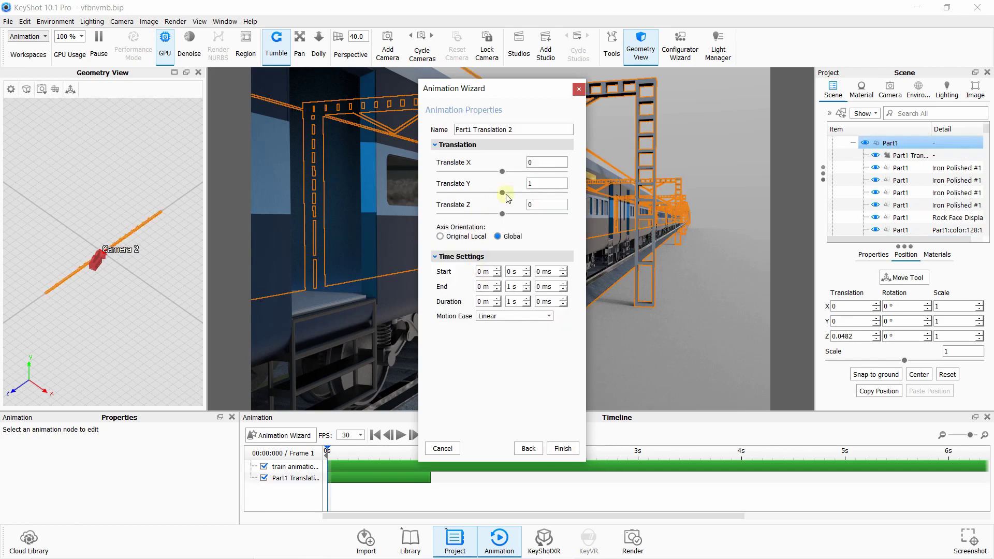
{"action": "left_click", "coordinate": [552, 206]}
{"action": "type", "text": "-4000"}
{"action": "left_click", "coordinate": [536, 184]}
{"action": "key", "text": "BackSpace"}
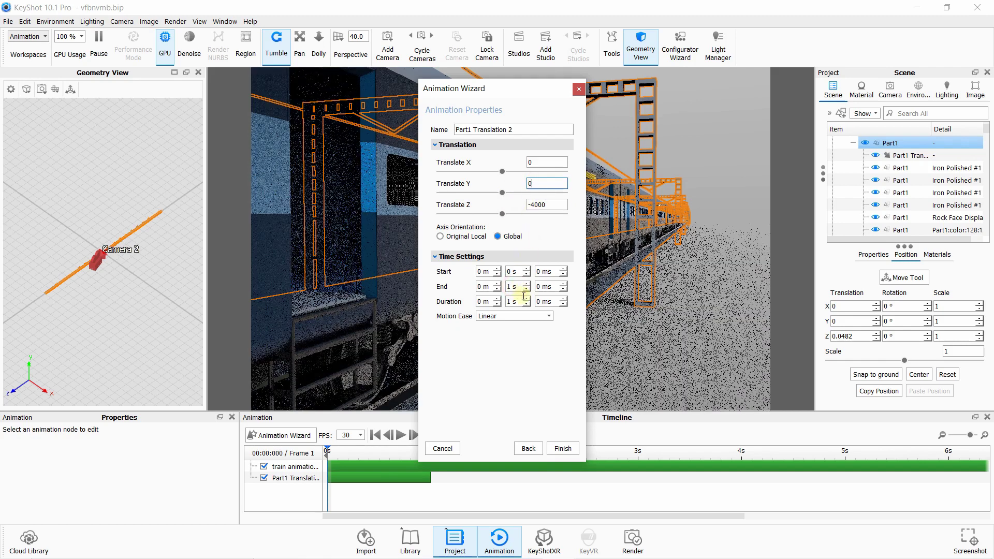
Set the Part1 translation's end time to 10 seconds and finish the animation
{"action": "left_click", "coordinate": [523, 291]}
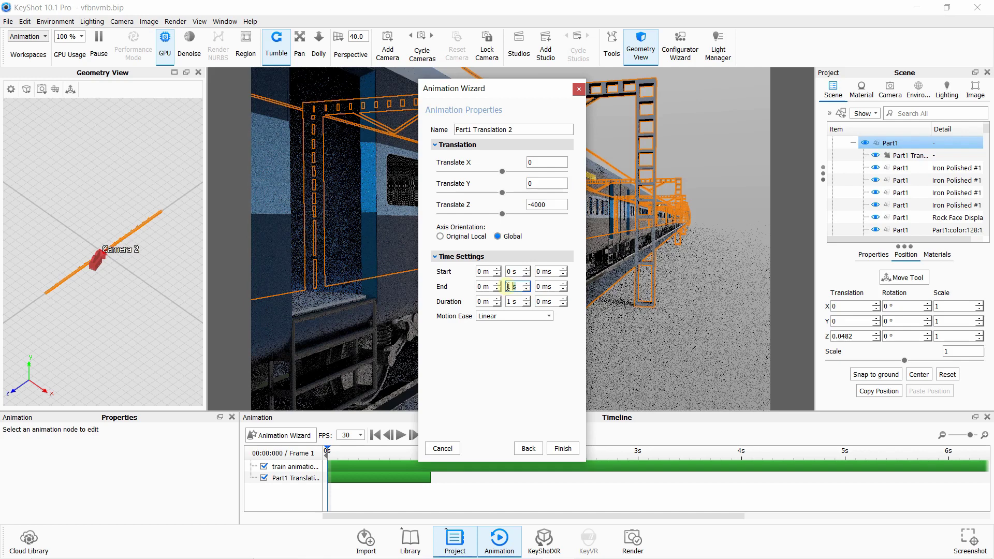
{"action": "left_click", "coordinate": [511, 286]}
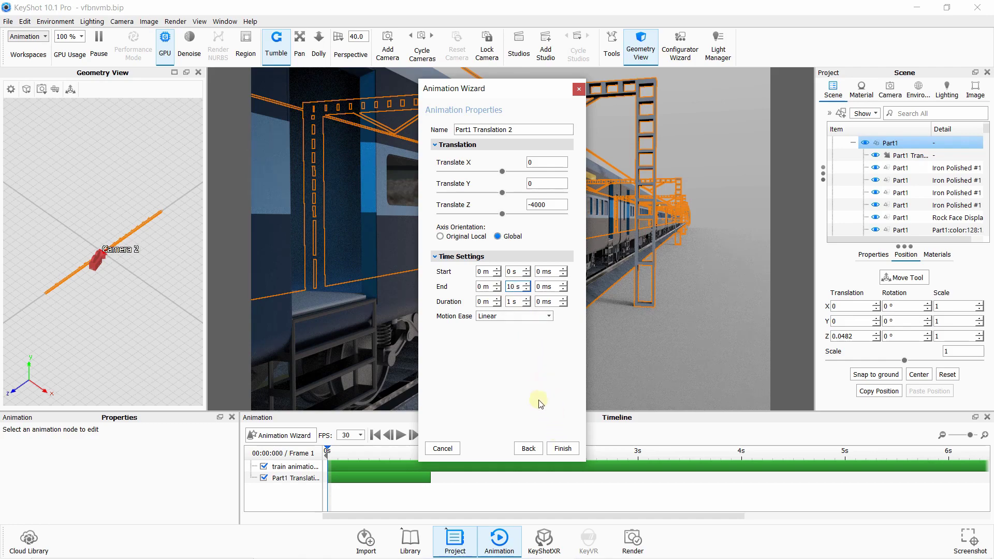
{"action": "left_click", "coordinate": [522, 338]}
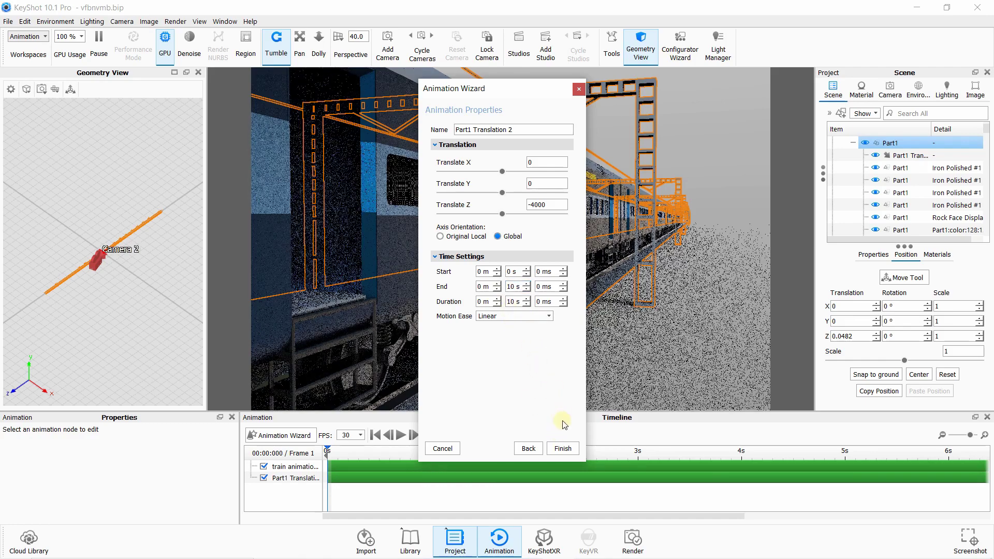
{"action": "left_click", "coordinate": [564, 448]}
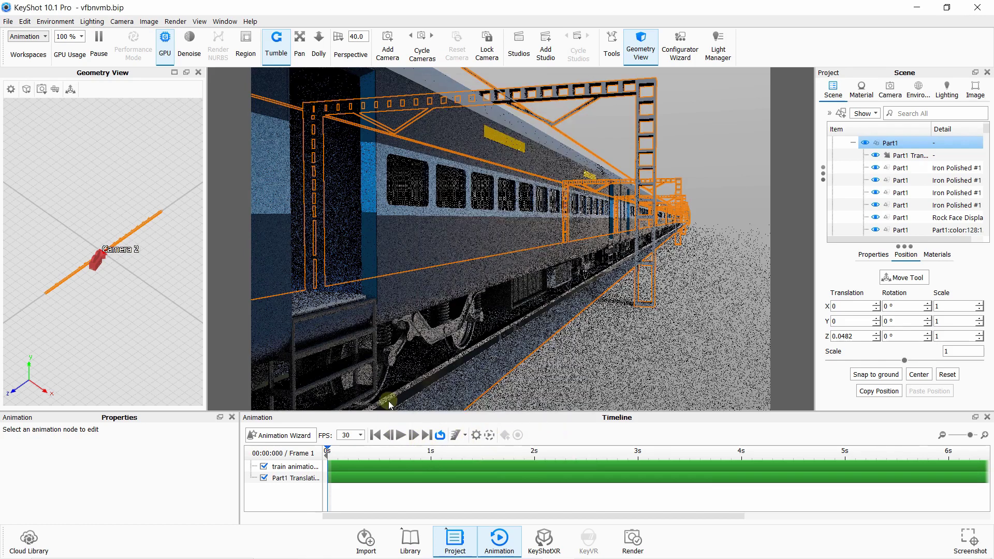
Turn on denoising, preview the train animation, and return the playhead to the first frame
{"action": "left_click", "coordinate": [189, 37]}
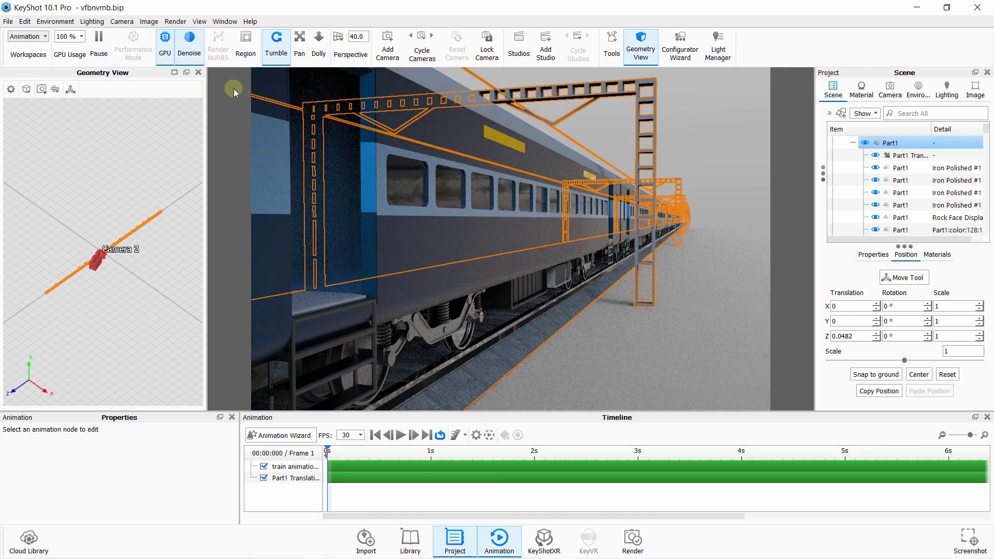
{"action": "left_click", "coordinate": [401, 437]}
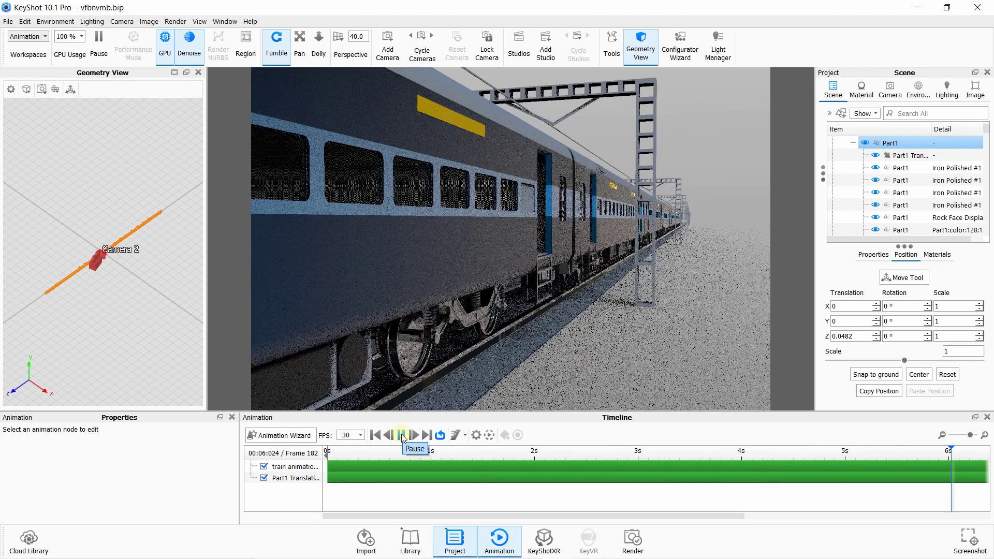
{"action": "left_click", "coordinate": [402, 436]}
{"action": "left_click", "coordinate": [375, 436]}
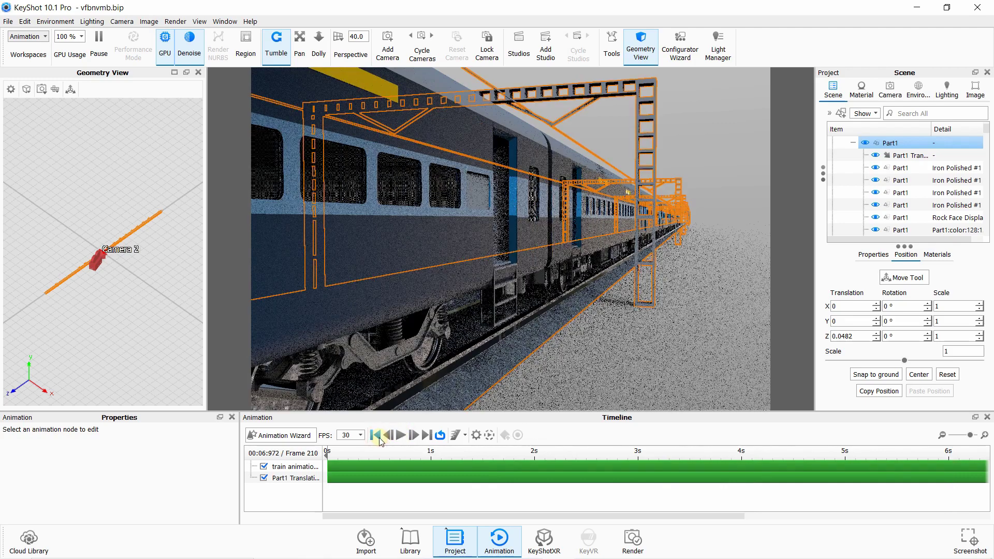
Set the train animation's translation along Z to 8000
{"action": "left_click", "coordinate": [296, 467]}
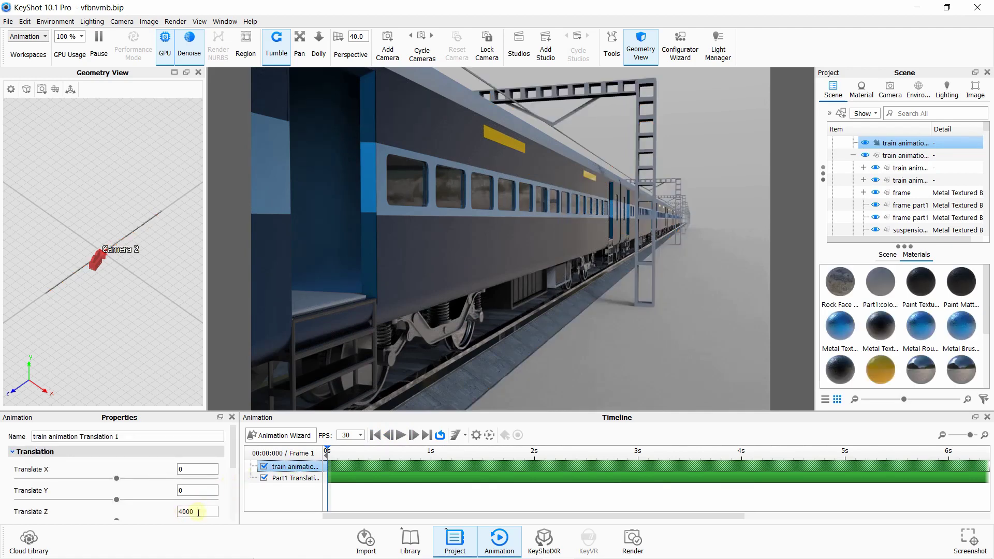
{"action": "left_click", "coordinate": [233, 456]}
{"action": "left_click_drag", "start_coordinate": [234, 480], "coordinate": [244, 498]}
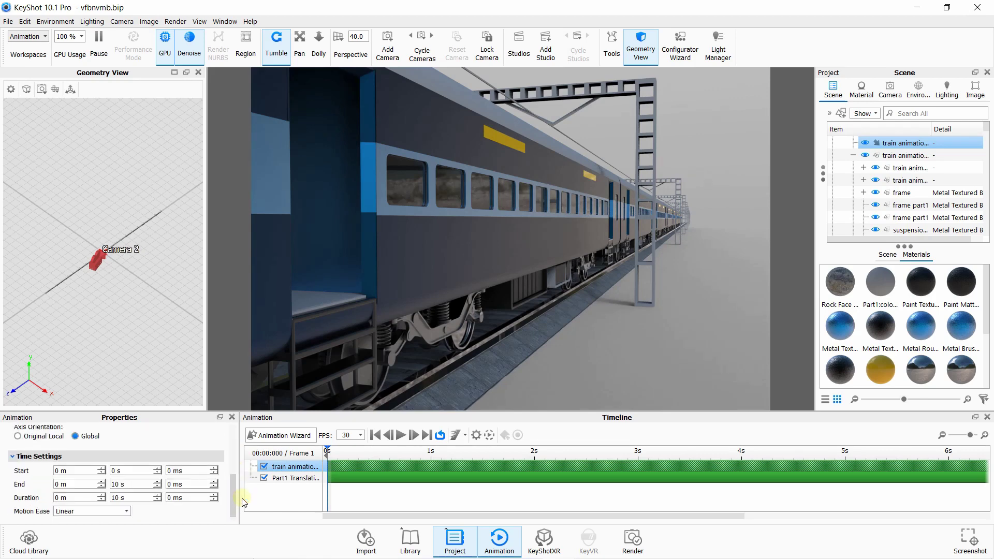
{"action": "scroll", "coordinate": [229, 467], "scroll_direction": "up", "scroll_amount": 3}
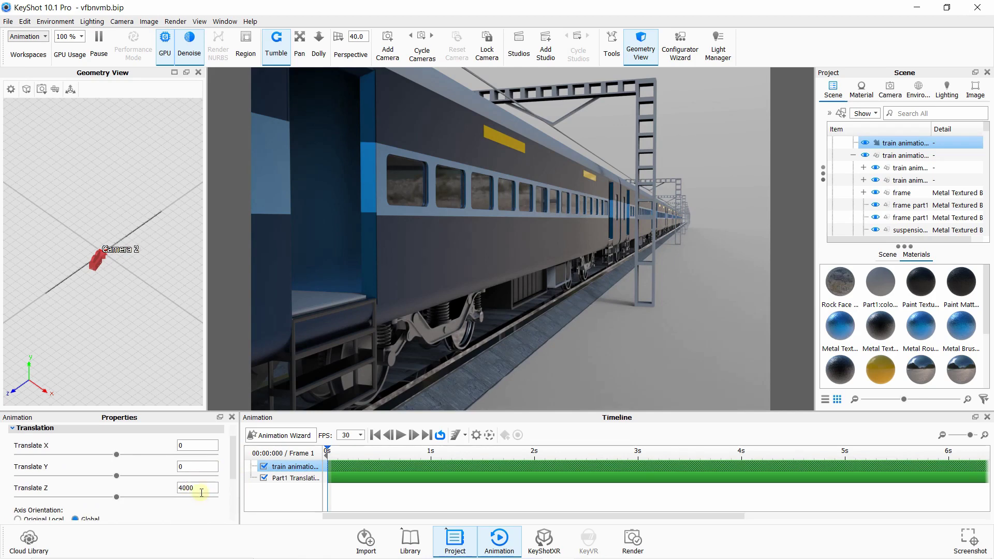
{"action": "left_click", "coordinate": [210, 494]}
{"action": "key", "text": "BackSpace"}
{"action": "key", "text": "BackSpace"}
{"action": "left_click", "coordinate": [264, 479]}
{"action": "type", "text": "8000"}
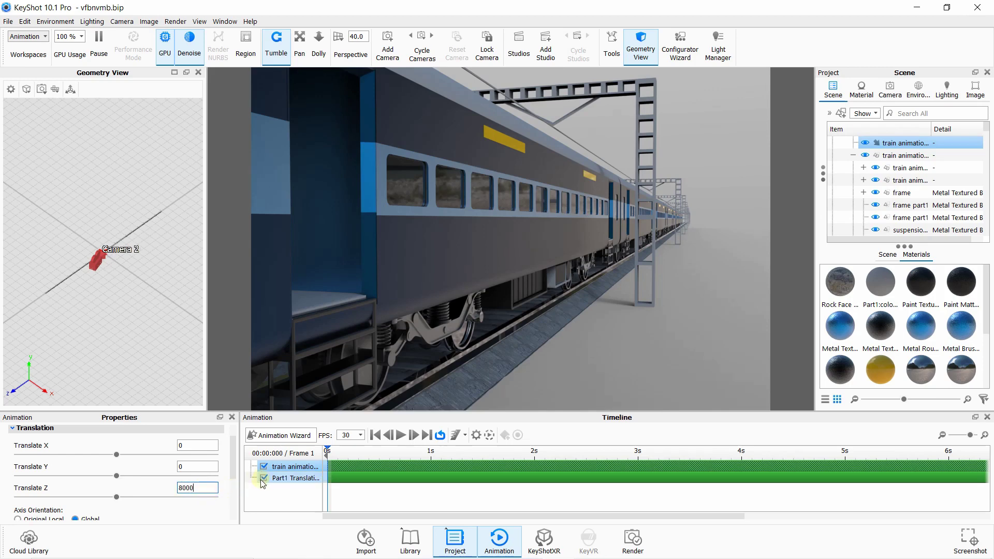
{"action": "key", "text": "Return"}
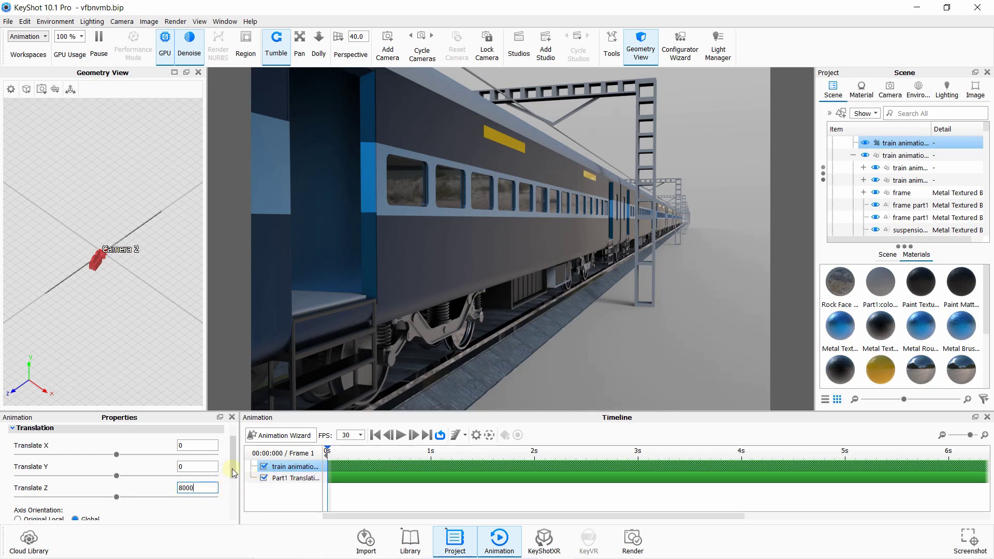
Set the Part1 group's translation animation to -8000 along Z
{"action": "left_click", "coordinate": [301, 481]}
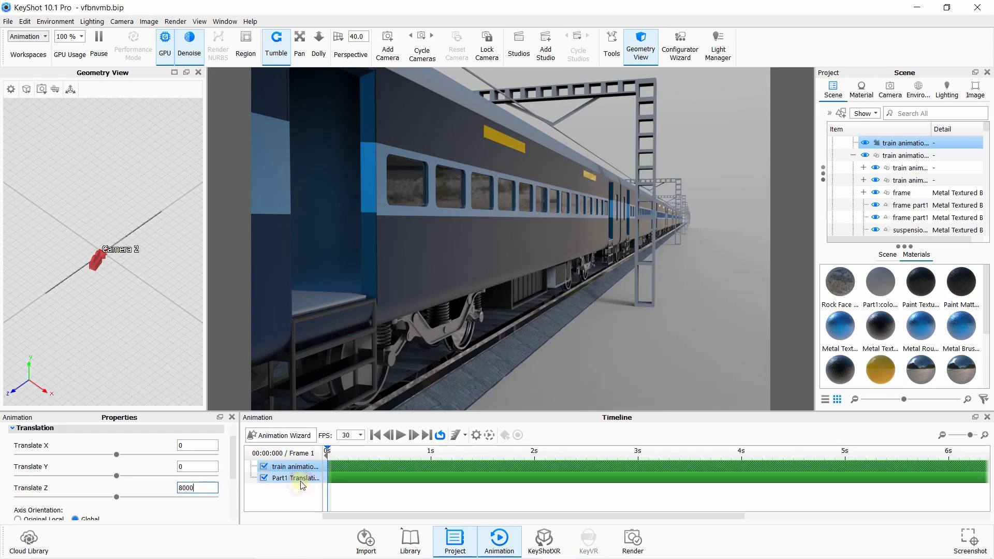
{"action": "left_click", "coordinate": [197, 513]}
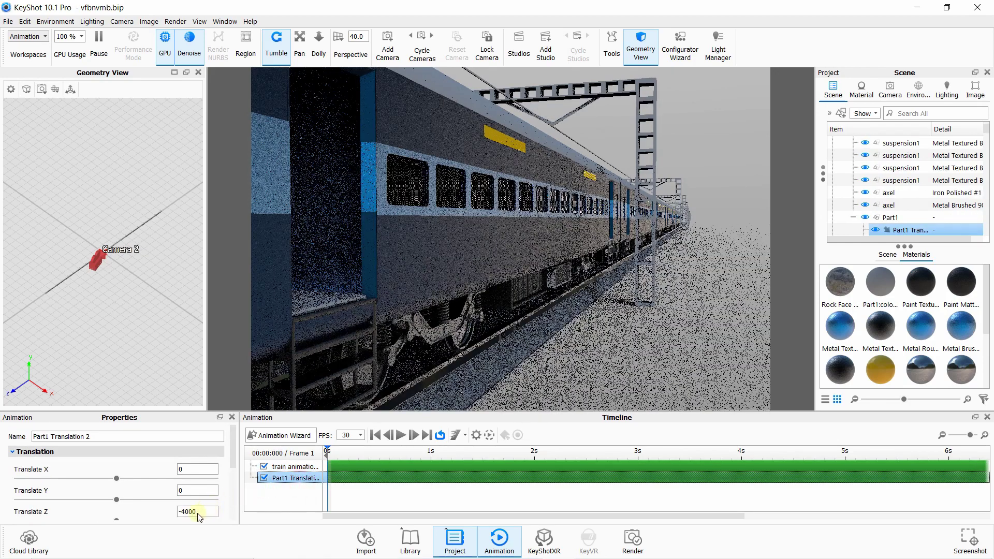
{"action": "left_click", "coordinate": [202, 515]}
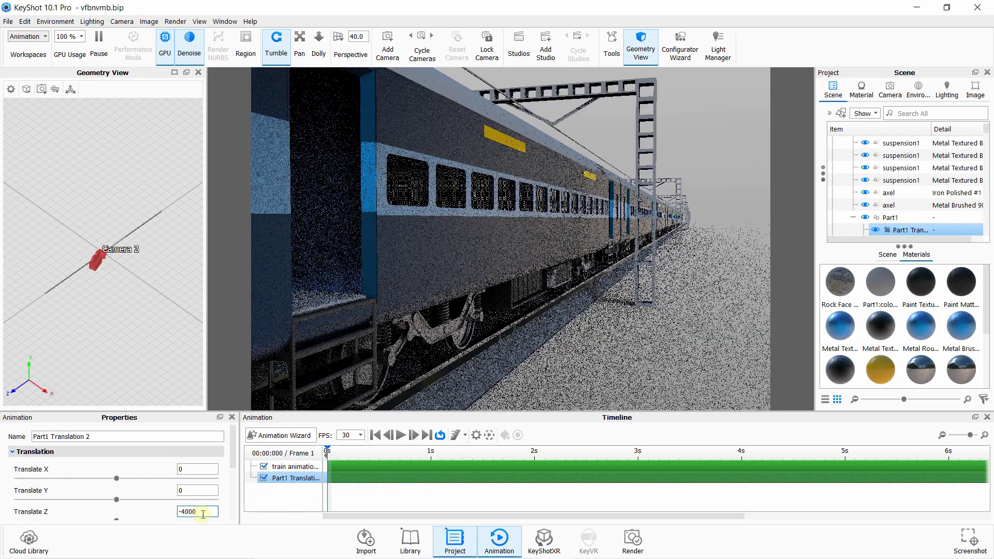
{"action": "key", "text": "BackSpace"}
{"action": "key", "text": "BackSpace"}
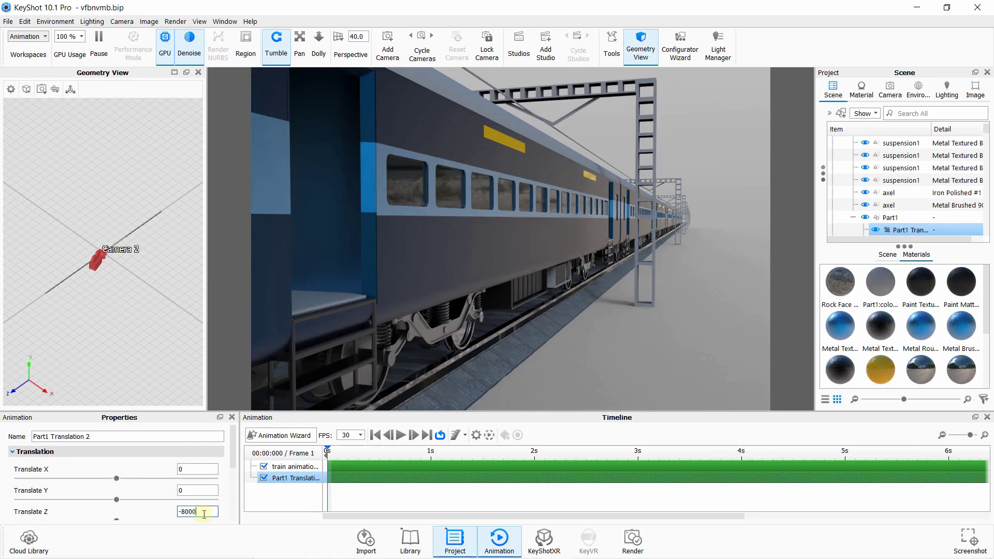
{"action": "key", "text": "Return"}
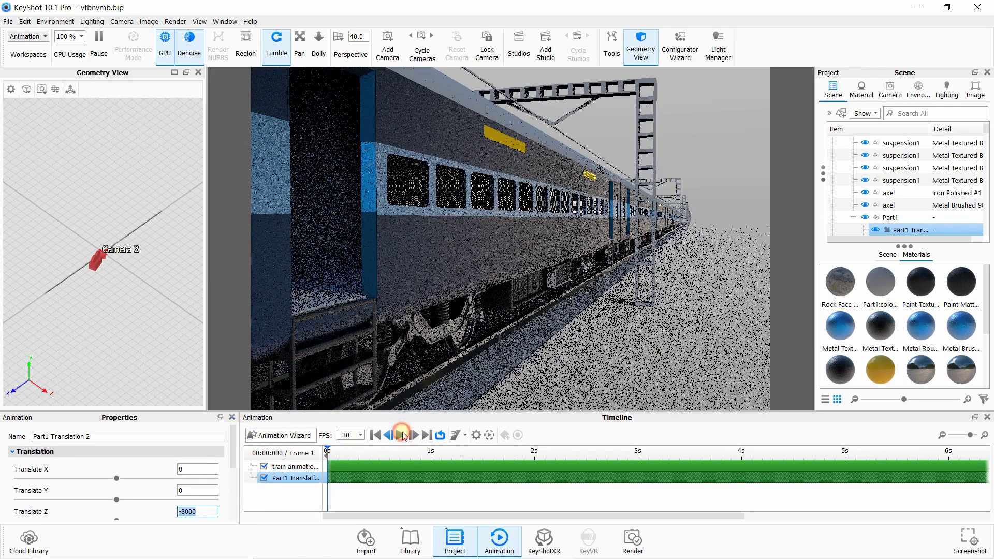
Preview the faster train animation, pause it, and return the playhead to the first frame
{"action": "left_click", "coordinate": [400, 436]}
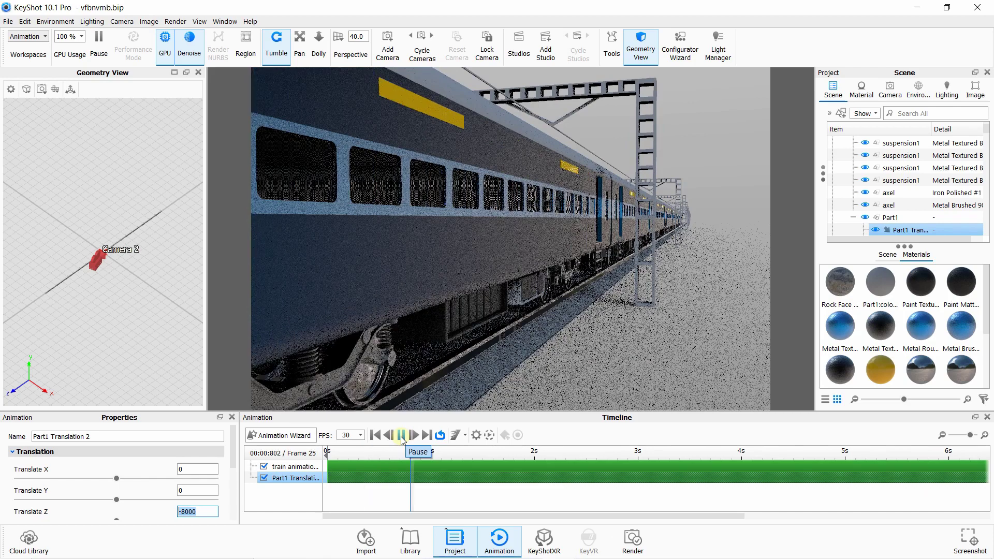
{"action": "left_click", "coordinate": [402, 436]}
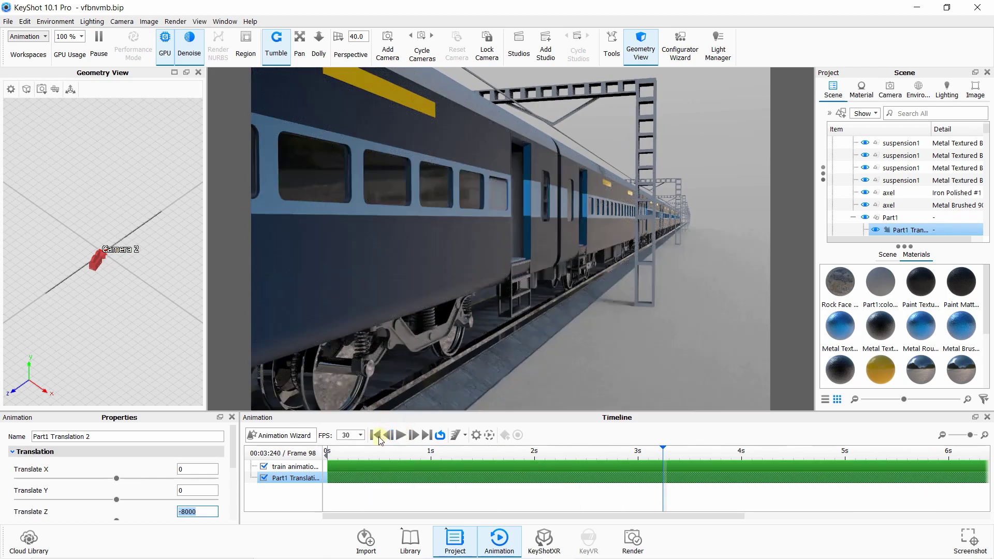
{"action": "left_click", "coordinate": [376, 437]}
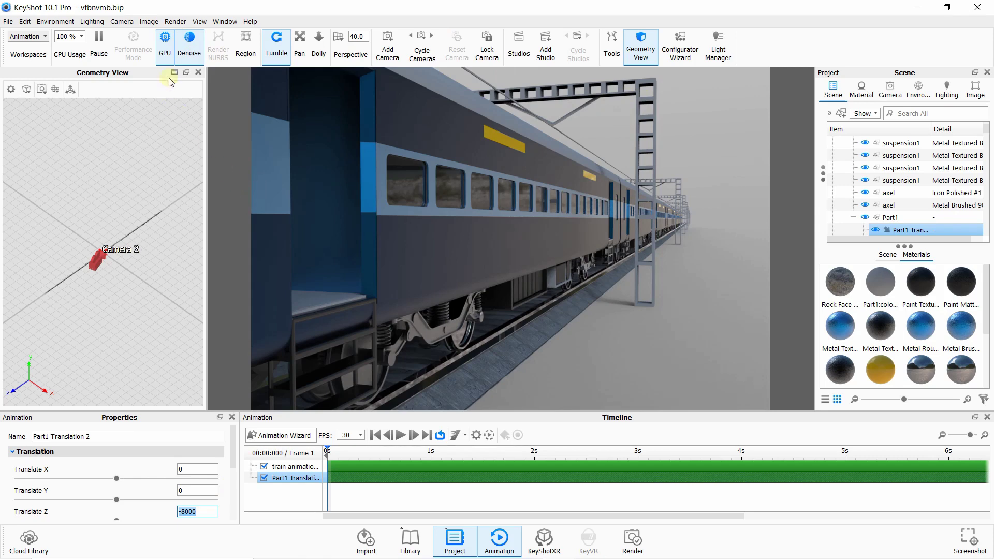
Turn on Motion Blur for the real-time render
{"action": "left_click", "coordinate": [176, 21]}
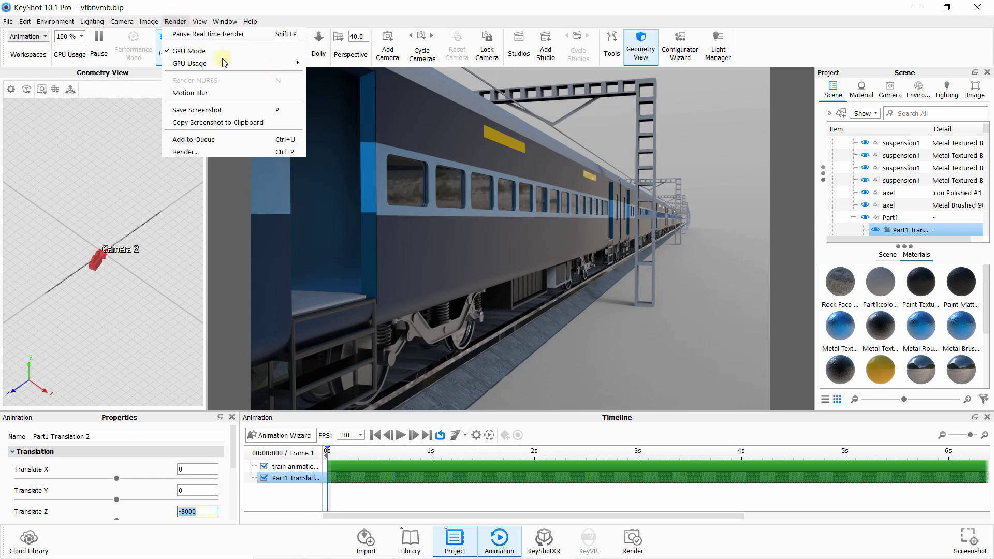
{"action": "left_click", "coordinate": [199, 92]}
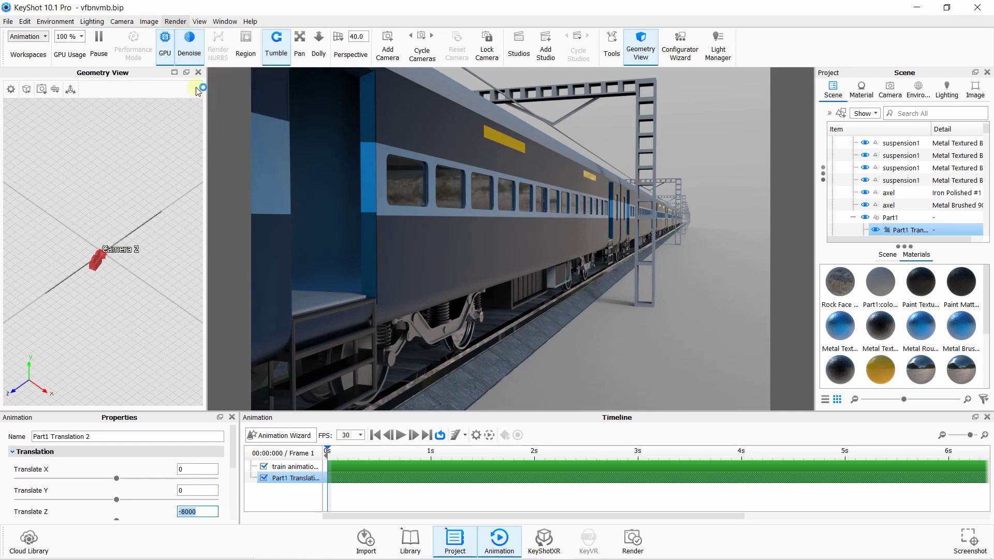
{"action": "left_click", "coordinate": [175, 22]}
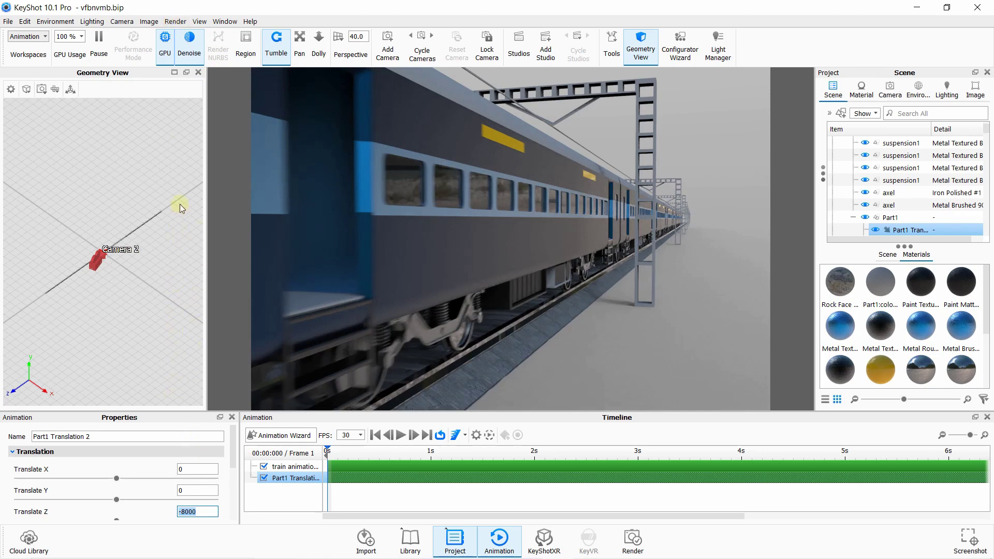
Set the animation render output to the 1280 x 846 resolution preset and close the render settings
{"action": "left_click", "coordinate": [176, 22]}
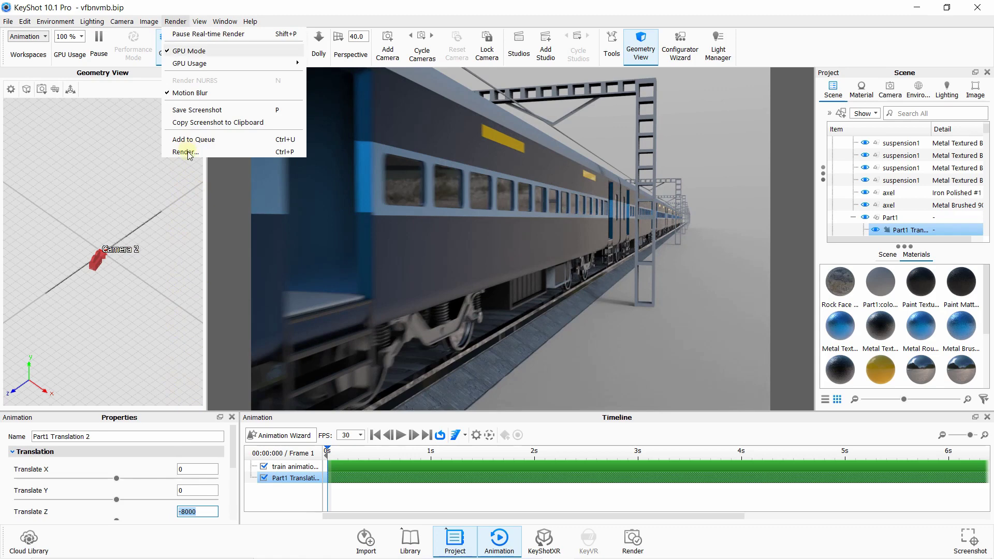
{"action": "left_click", "coordinate": [213, 163]}
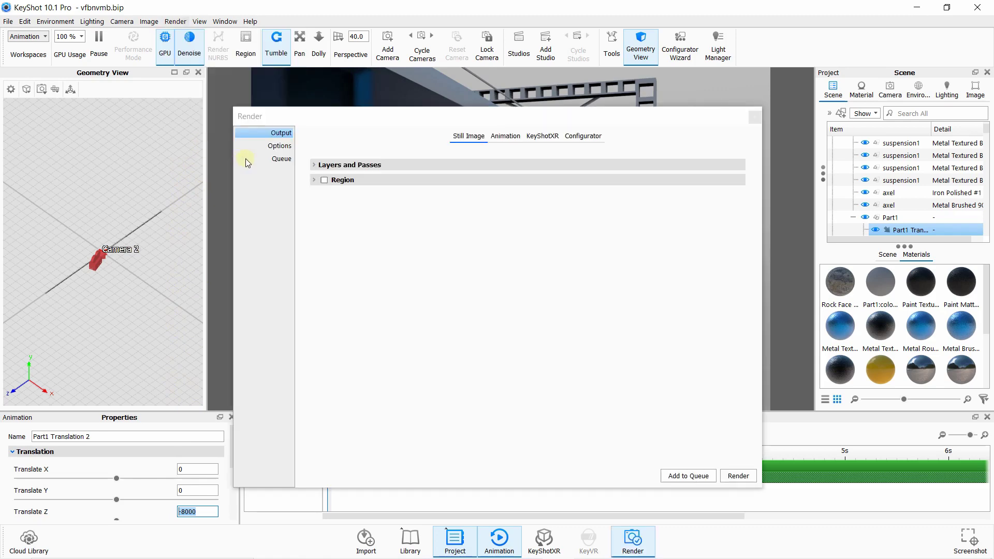
{"action": "left_click", "coordinate": [506, 139]}
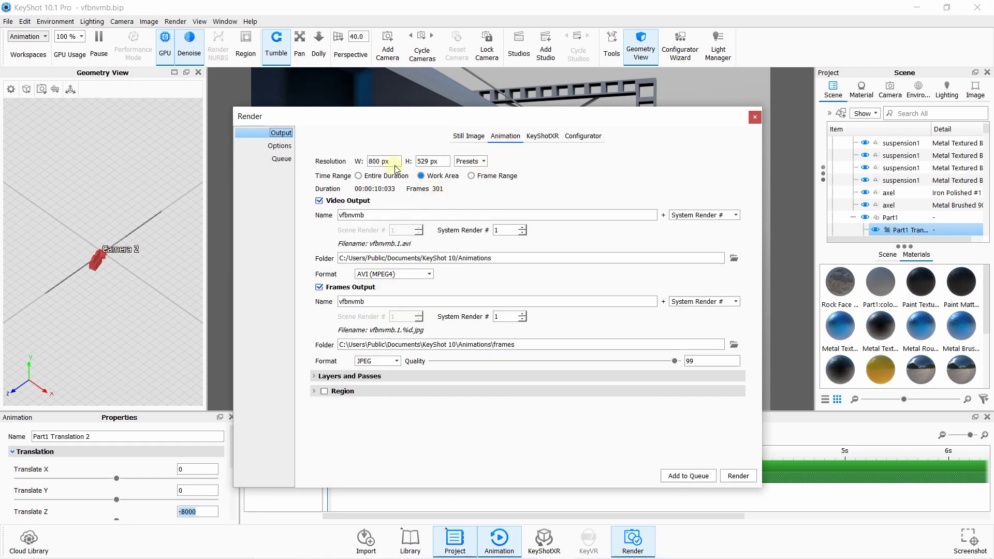
{"action": "left_click", "coordinate": [470, 162]}
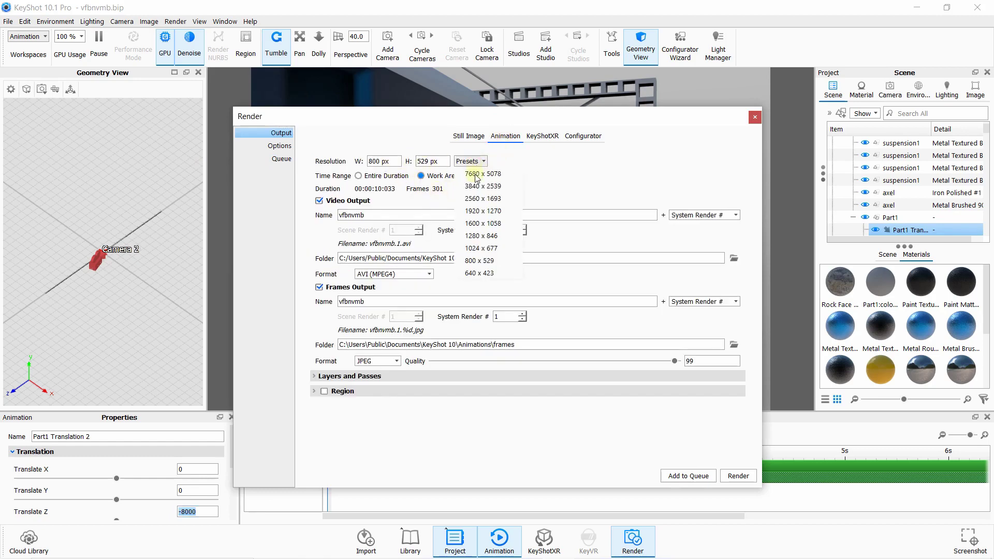
{"action": "left_click", "coordinate": [482, 237]}
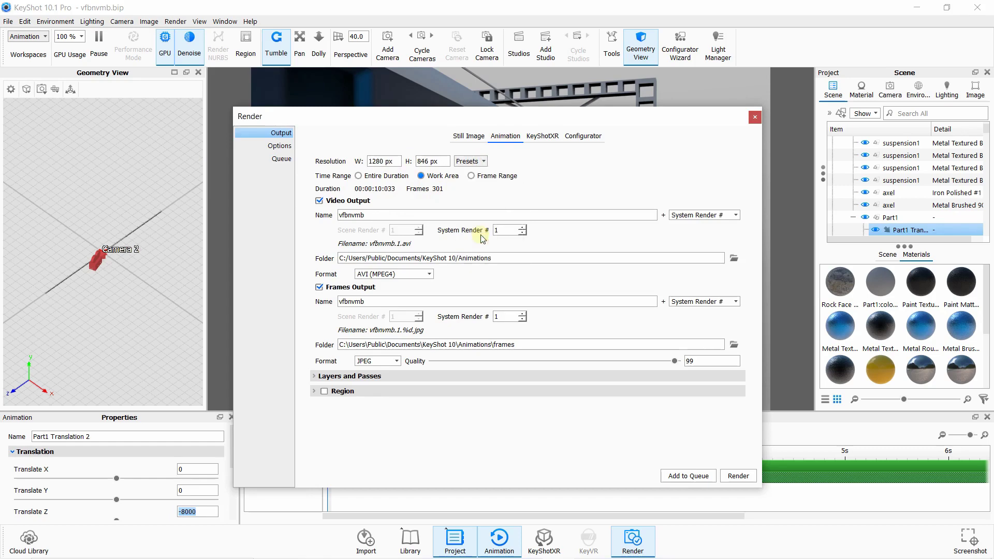
{"action": "left_click", "coordinate": [754, 118]}
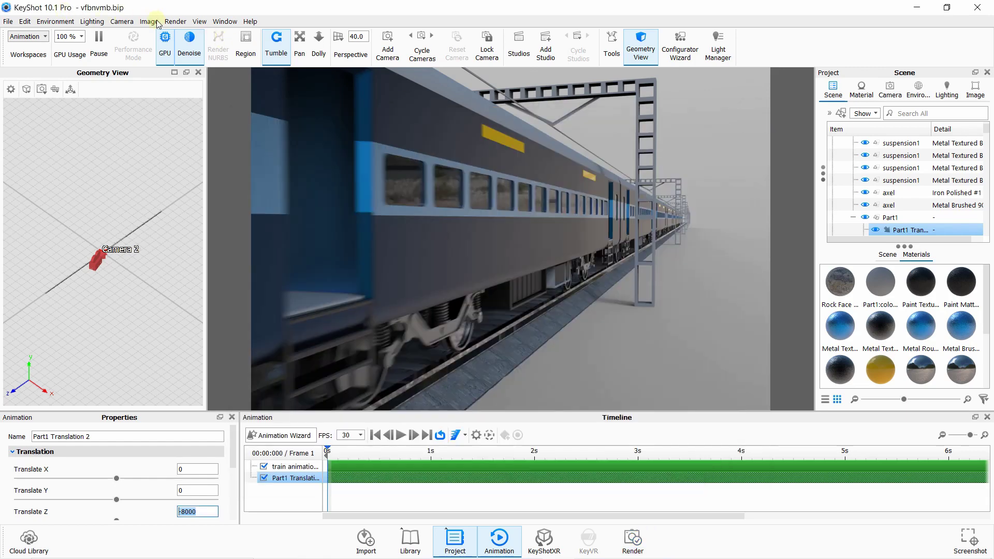
Change the image resolution to the 1280 x 720 landscape preset
{"action": "left_click", "coordinate": [149, 21]}
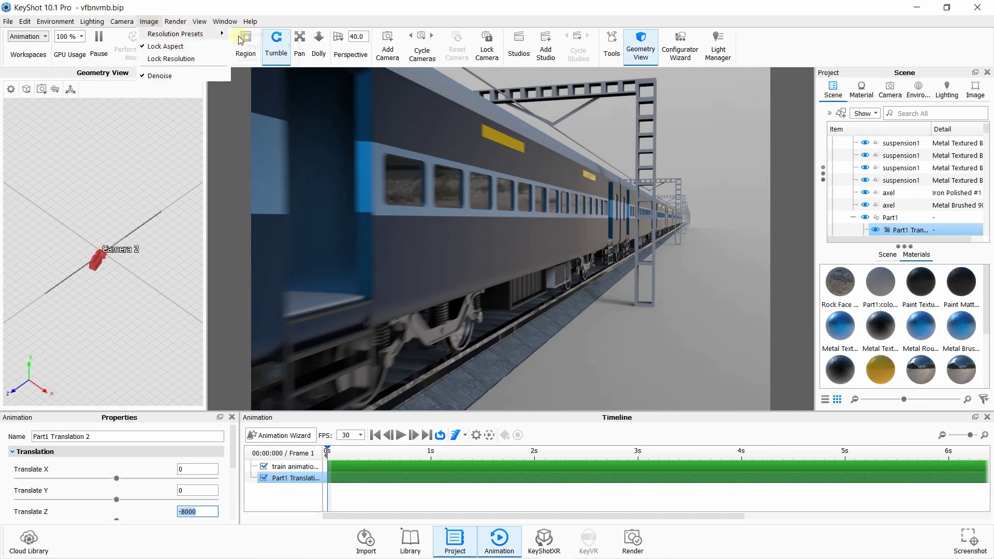
{"action": "mouse_move", "coordinate": [228, 35]}
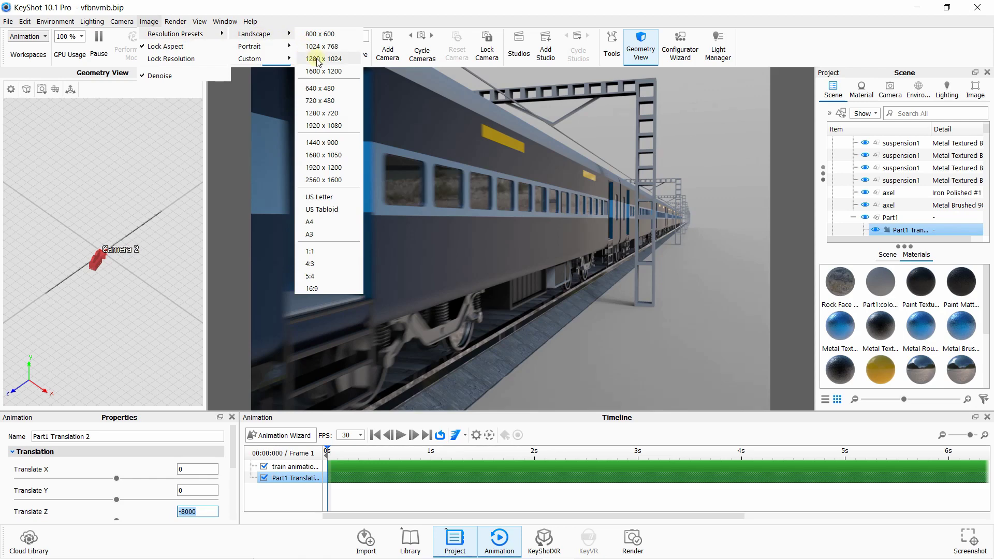
{"action": "left_click", "coordinate": [329, 114]}
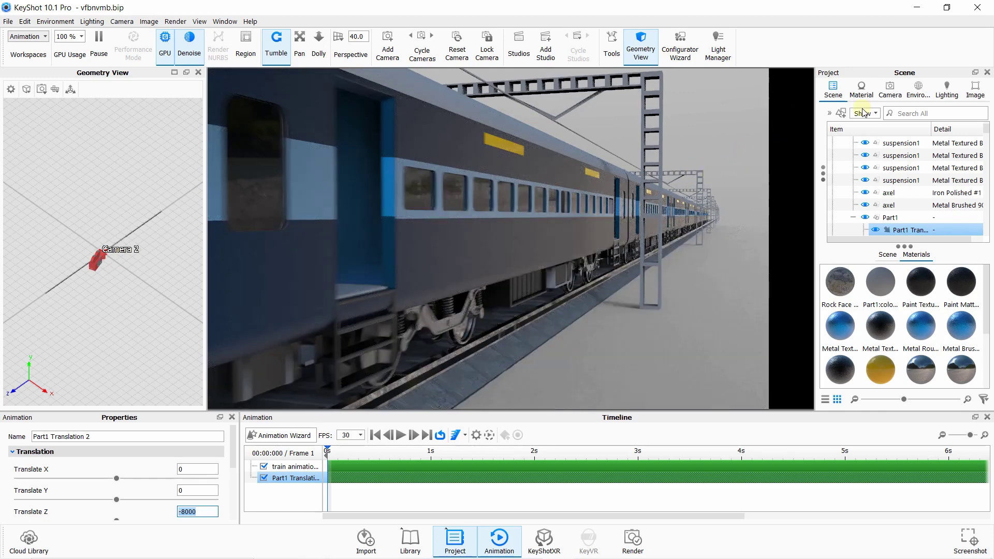
Open the camera settings, preview the train animation through Camera 2, and pause it partway
{"action": "left_click", "coordinate": [889, 92]}
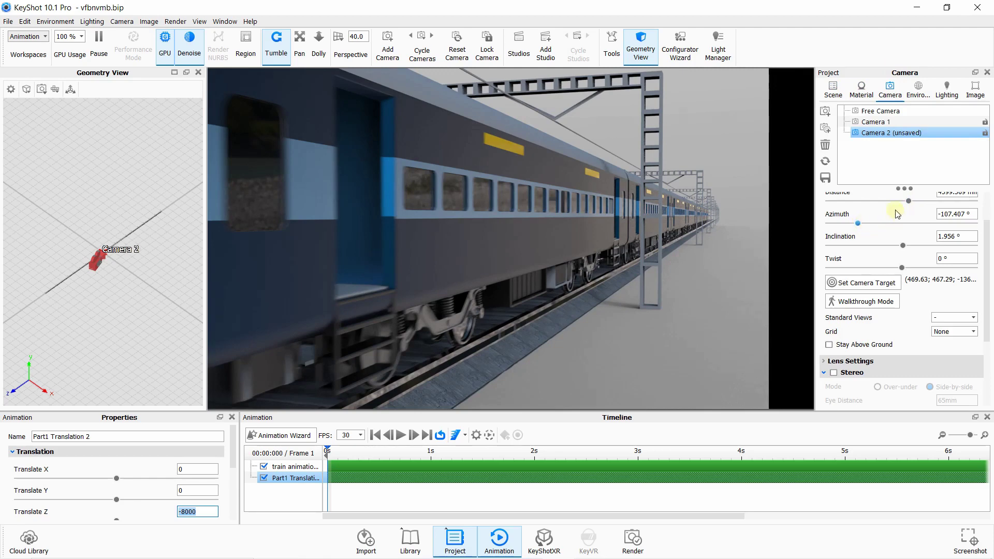
{"action": "left_click", "coordinate": [401, 437]}
{"action": "left_click", "coordinate": [402, 436]}
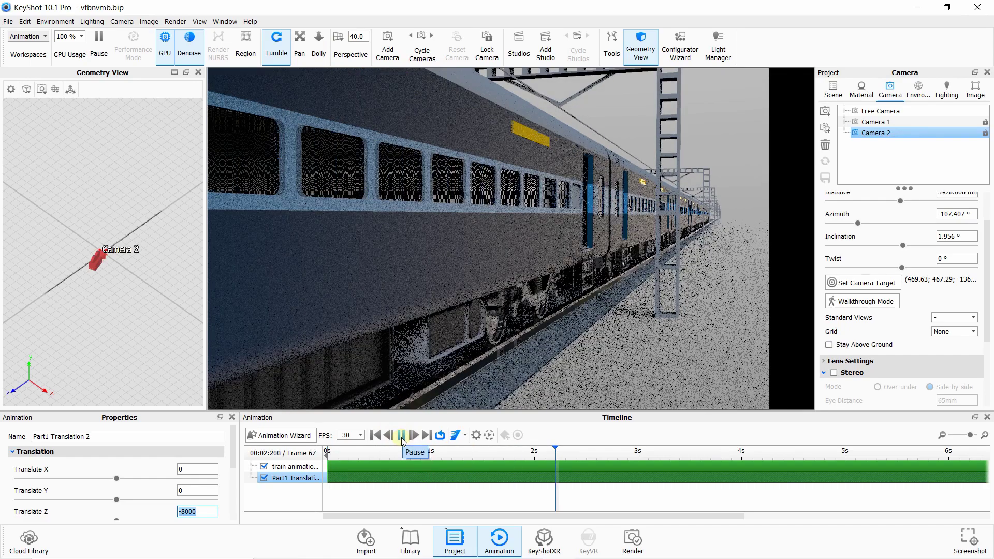
{"action": "left_click", "coordinate": [402, 437]}
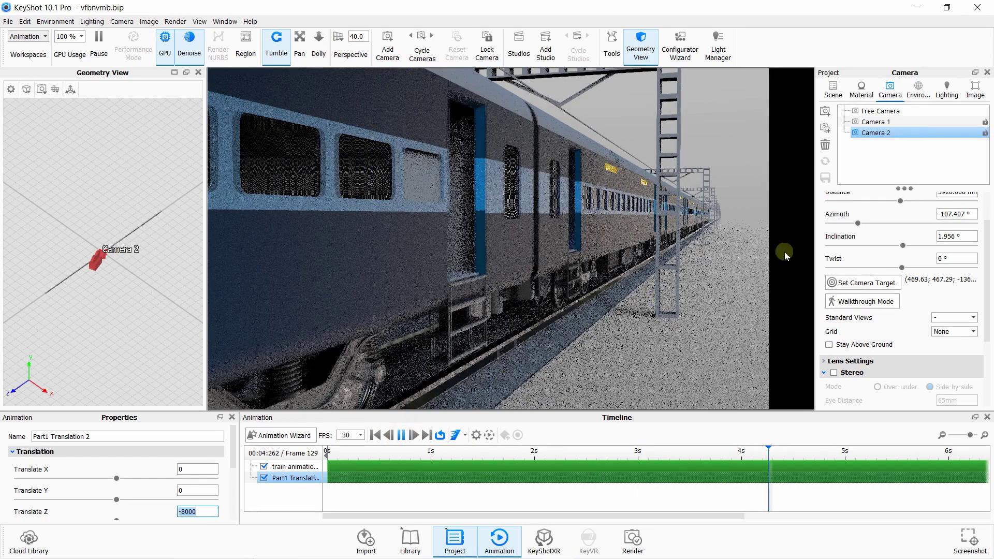
Return the animation to the first frame and adjust the camera distance so the coach side and track fill the frame
{"action": "scroll", "coordinate": [712, 230], "scroll_direction": "up", "scroll_amount": 2}
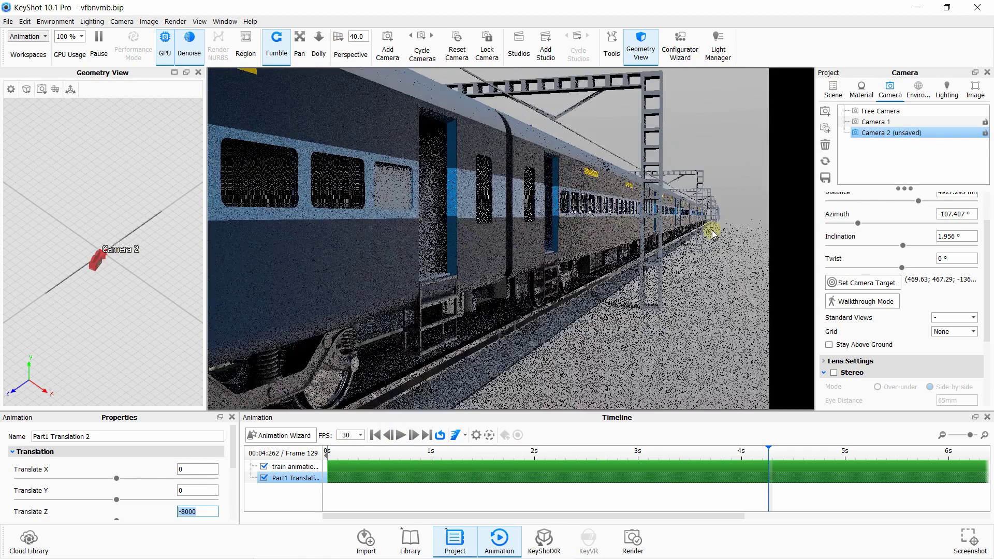
{"action": "scroll", "coordinate": [712, 230], "scroll_direction": "down", "scroll_amount": 2}
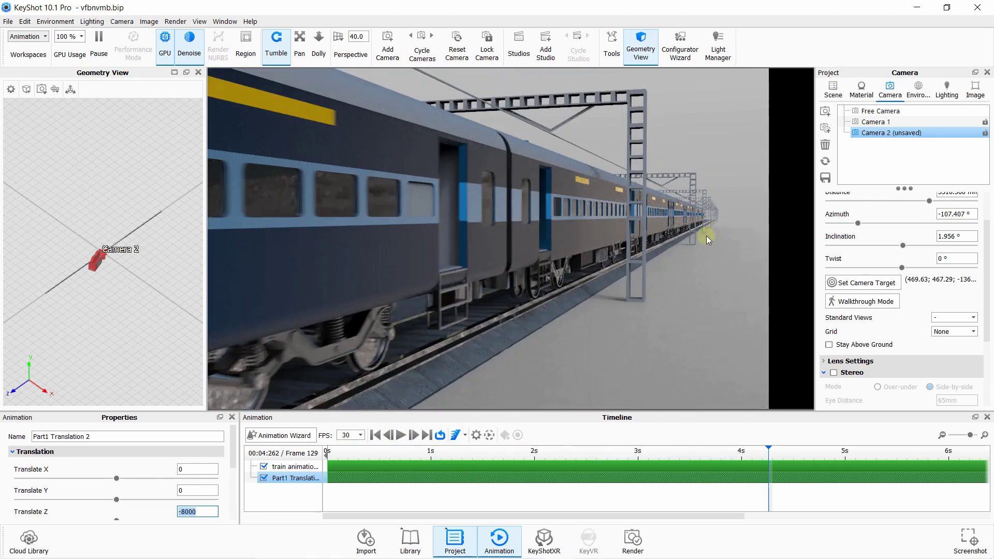
{"action": "left_click", "coordinate": [377, 436]}
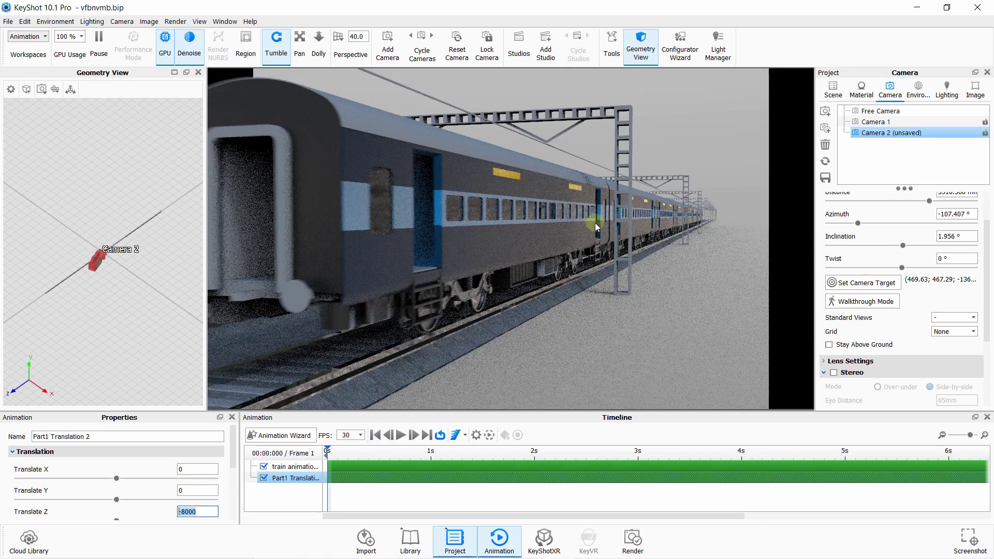
{"action": "scroll", "coordinate": [597, 219], "scroll_direction": "up", "scroll_amount": 2}
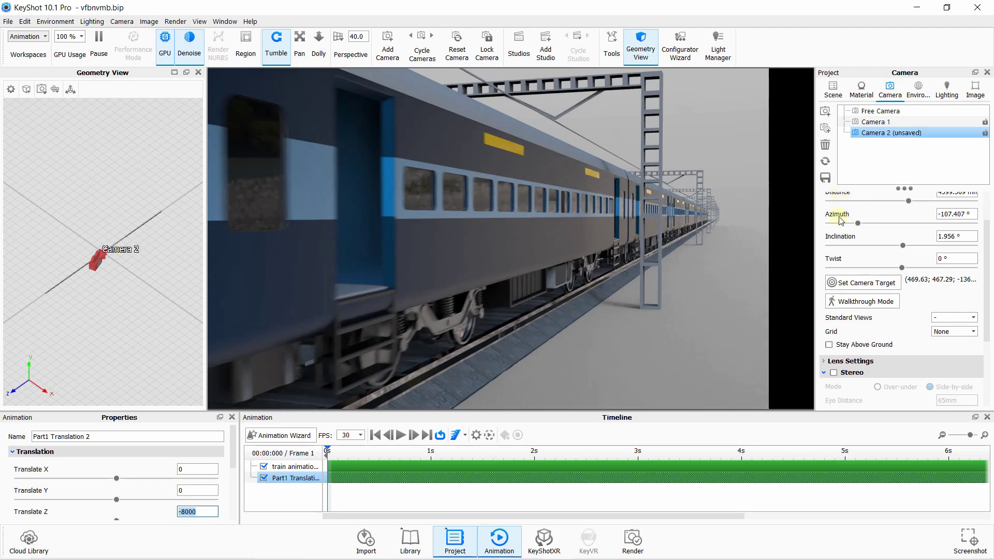
Save the adjusted view as a new camera with its default name and play the train animation through it
{"action": "left_click", "coordinate": [828, 115]}
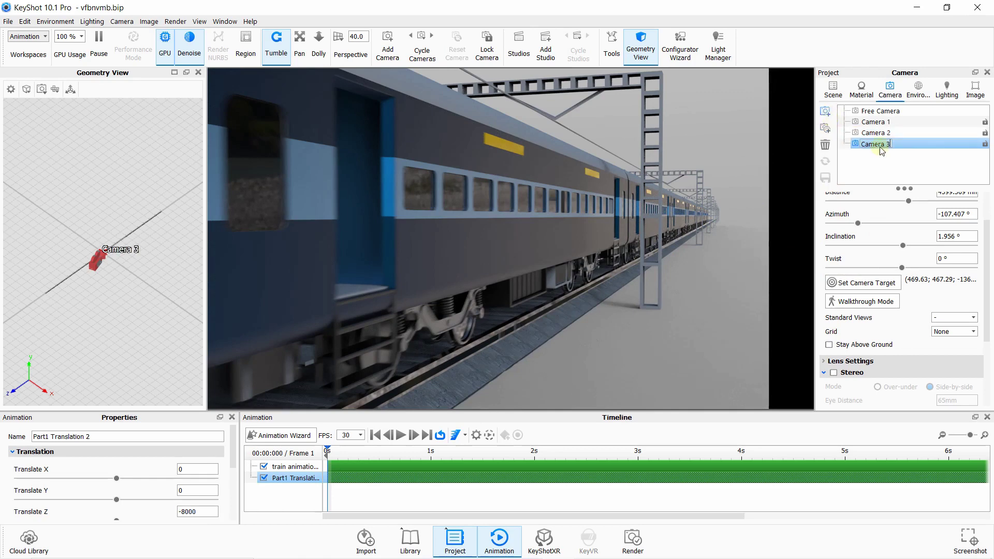
{"action": "left_click", "coordinate": [873, 178]}
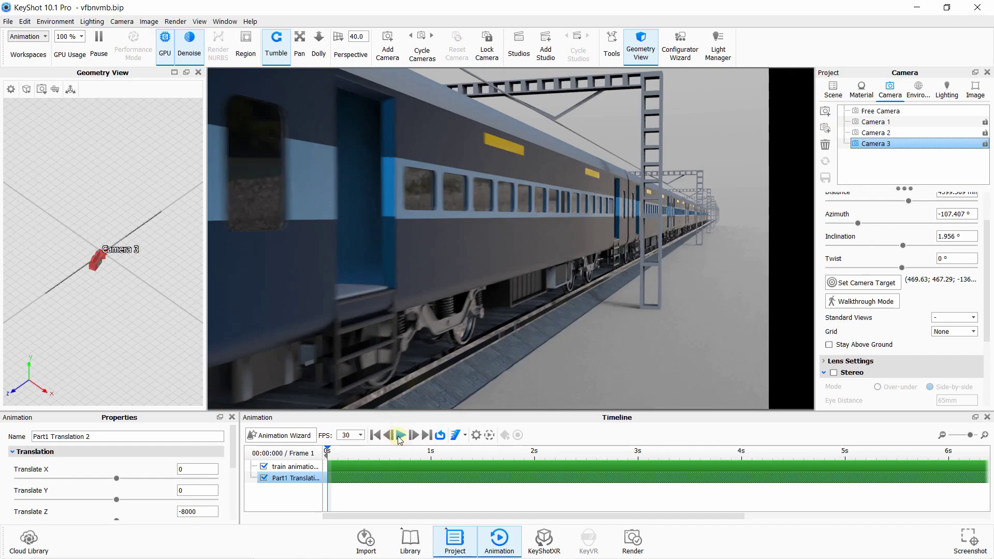
{"action": "left_click", "coordinate": [400, 436]}
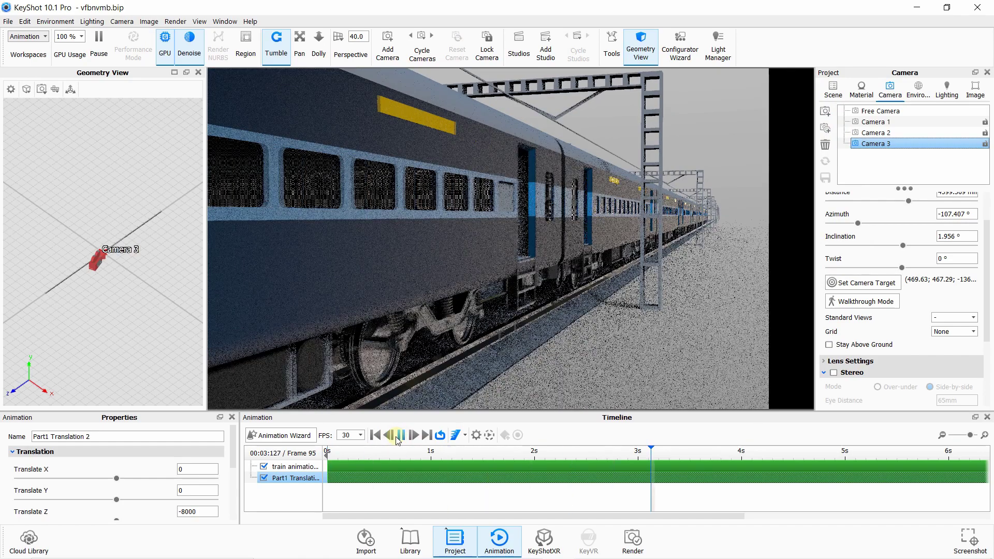
Stop the train preview, return the animation to its first frame, and open the render output settings
{"action": "left_click", "coordinate": [398, 437]}
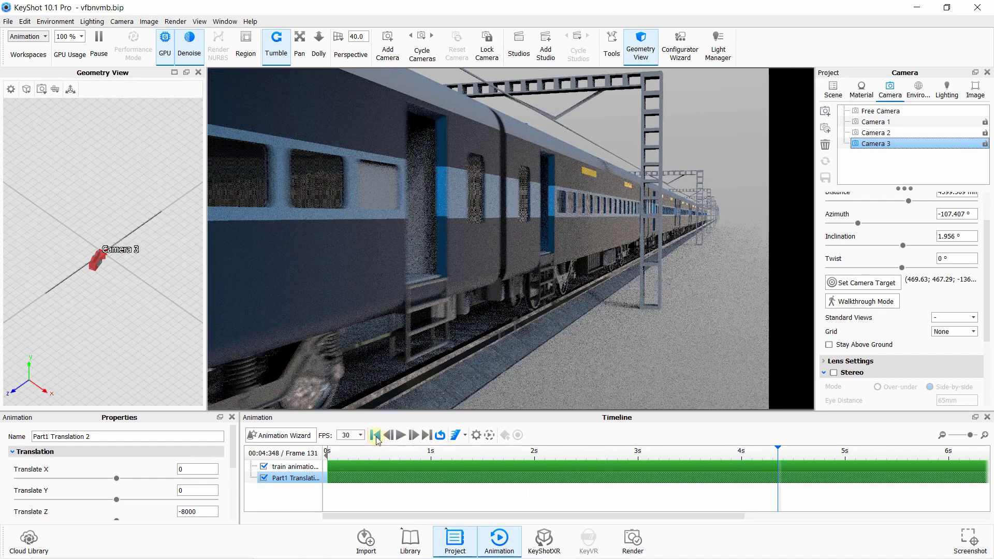
{"action": "left_click", "coordinate": [375, 435]}
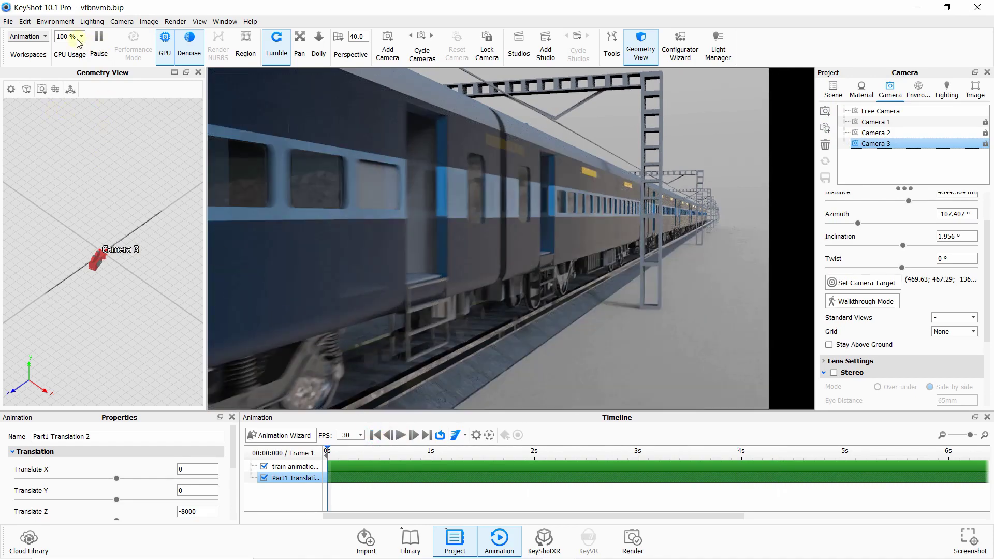
{"action": "left_click", "coordinate": [175, 21]}
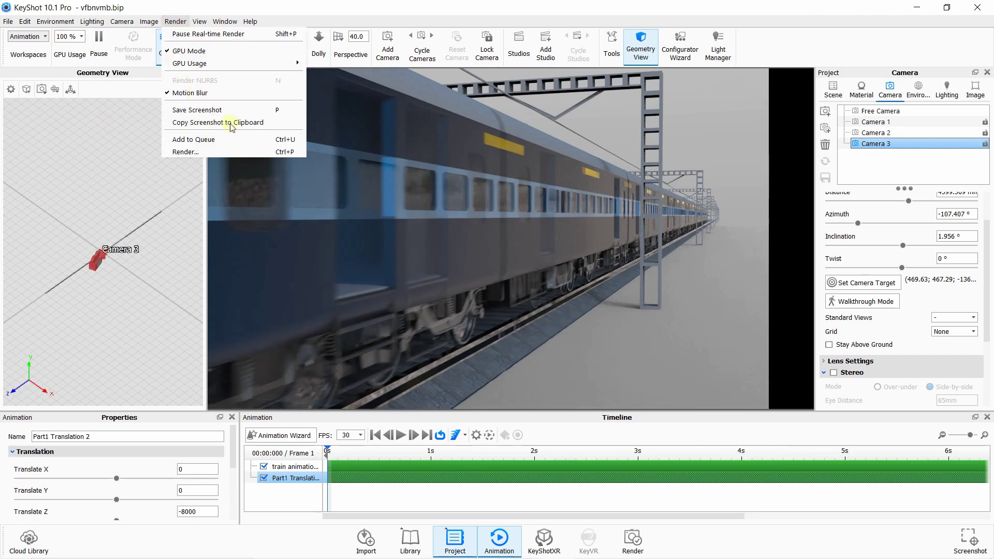
{"action": "left_click", "coordinate": [186, 151]}
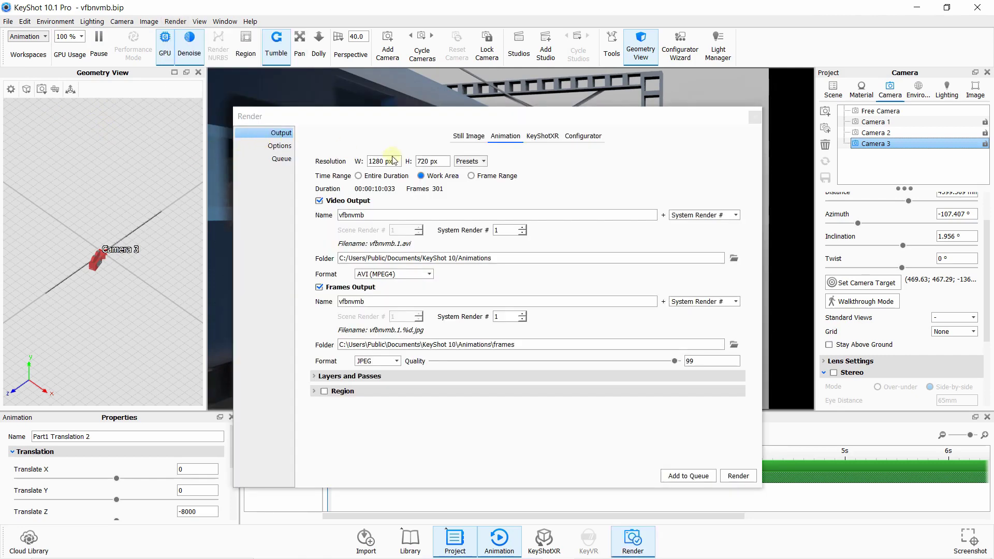
Turn off Frames Output and set the video output folder to New folder (3) on the Desktop
{"action": "left_click", "coordinate": [333, 287]}
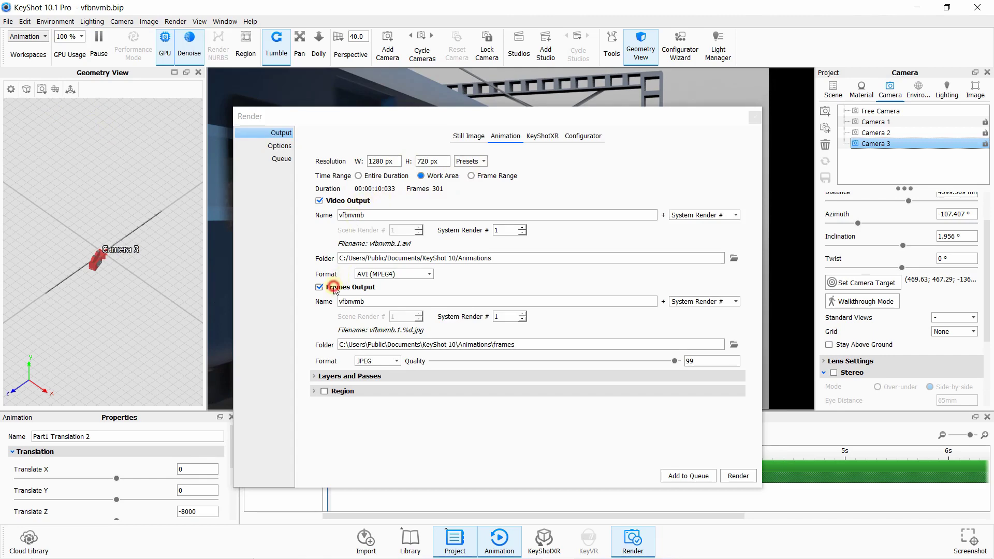
{"action": "left_click", "coordinate": [732, 259]}
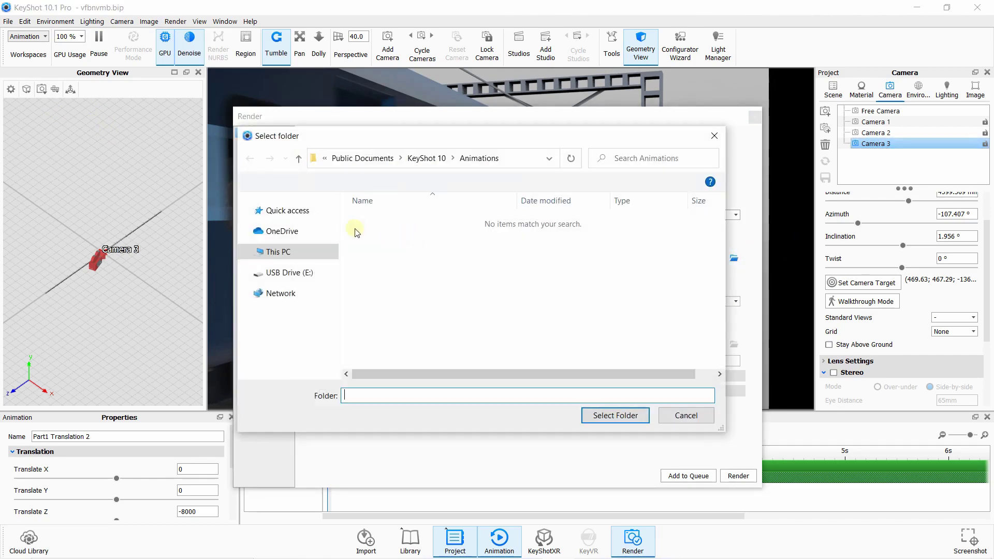
{"action": "scroll", "coordinate": [295, 231], "scroll_direction": "up", "scroll_amount": 3}
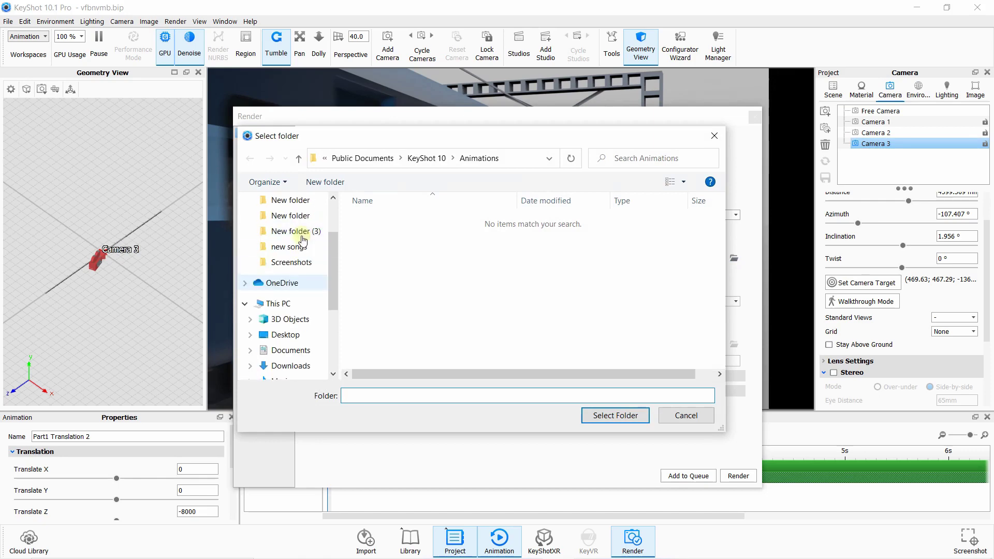
{"action": "left_click", "coordinate": [300, 239]}
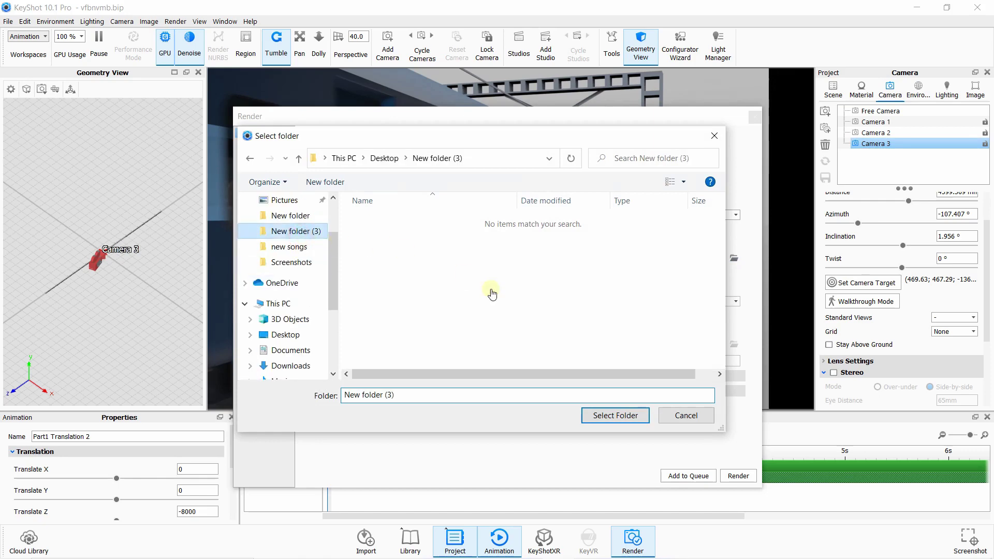
{"action": "left_click", "coordinate": [595, 415]}
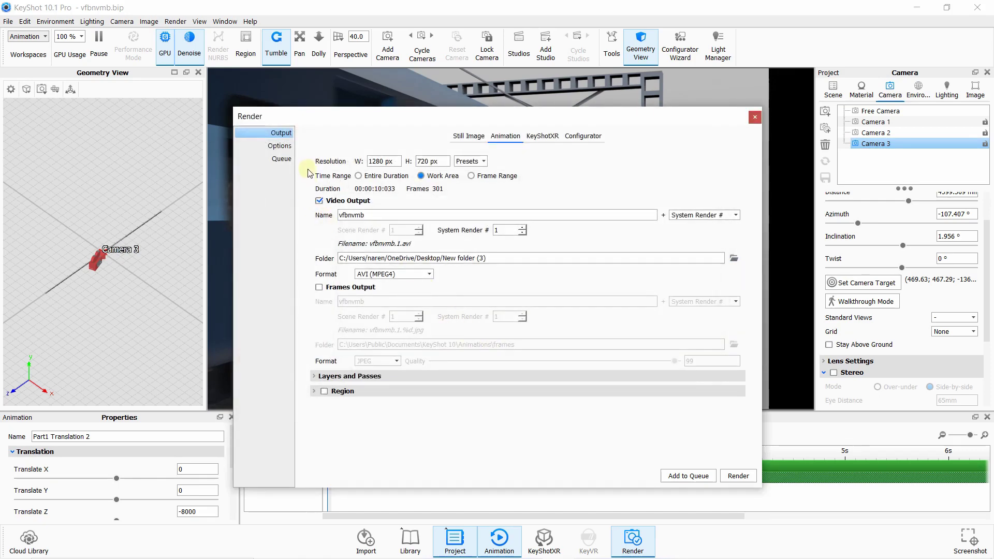
Set the render quality to 69 samples per frame and return to the output settings
{"action": "left_click", "coordinate": [279, 146]}
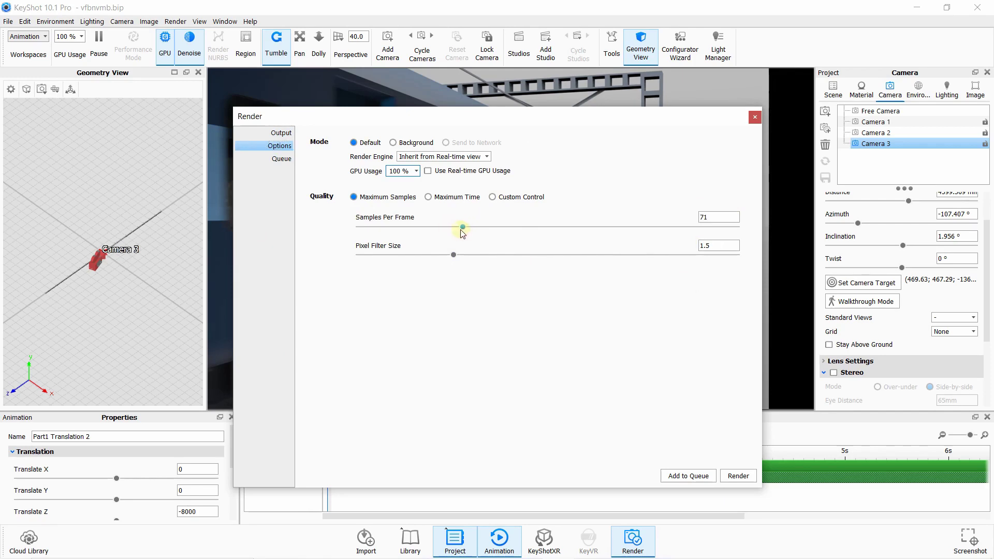
{"action": "left_click_drag", "start_coordinate": [461, 230], "coordinate": [459, 229]}
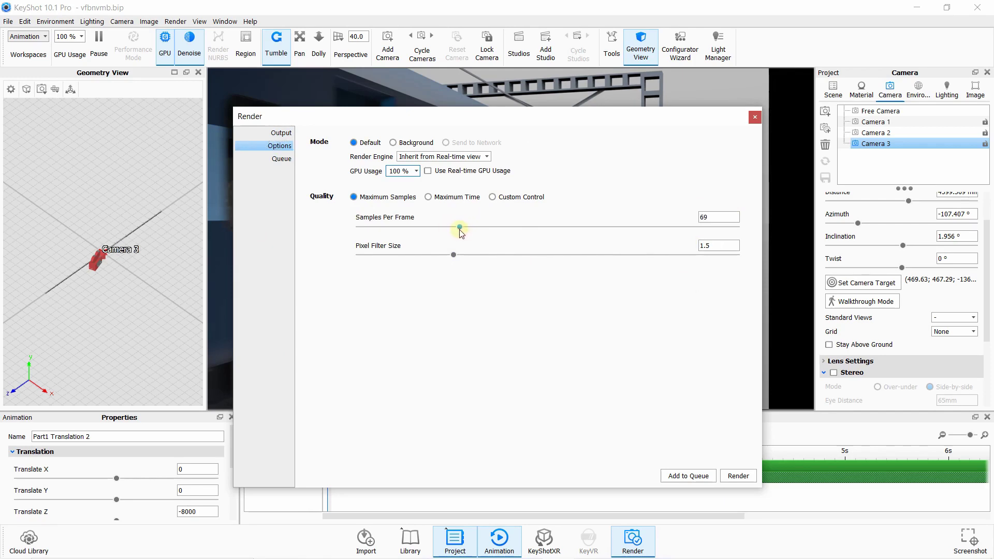
{"action": "left_click", "coordinate": [281, 133]}
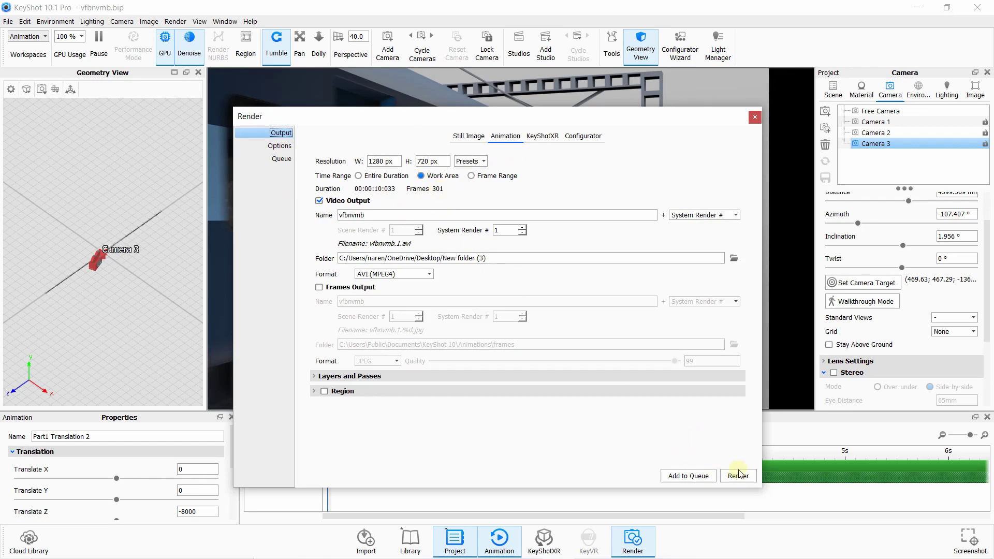
Start rendering the animation and reposition the render window with its preview zoomed to 92%
{"action": "key", "text": "shift+p"}
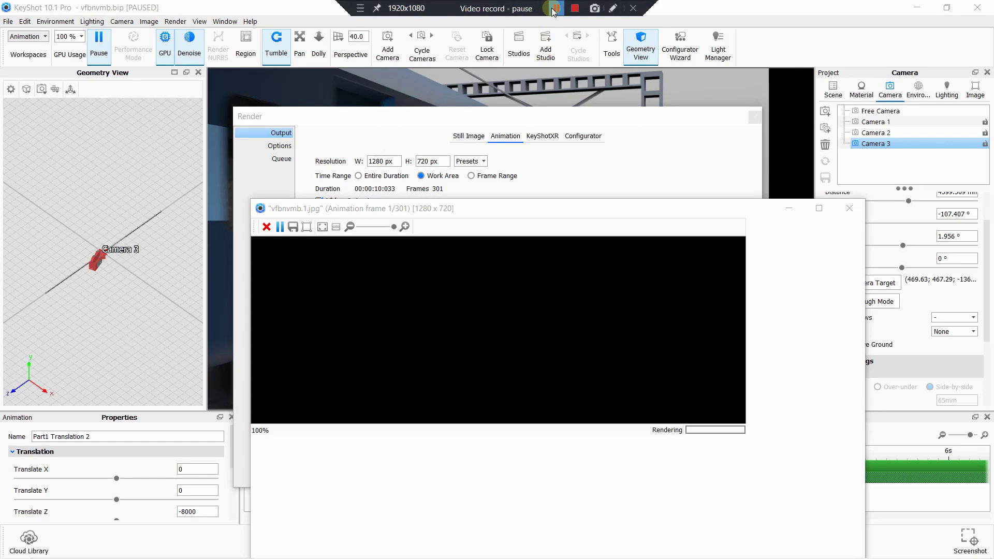
{"action": "left_click_drag", "start_coordinate": [523, 208], "coordinate": [492, 75]}
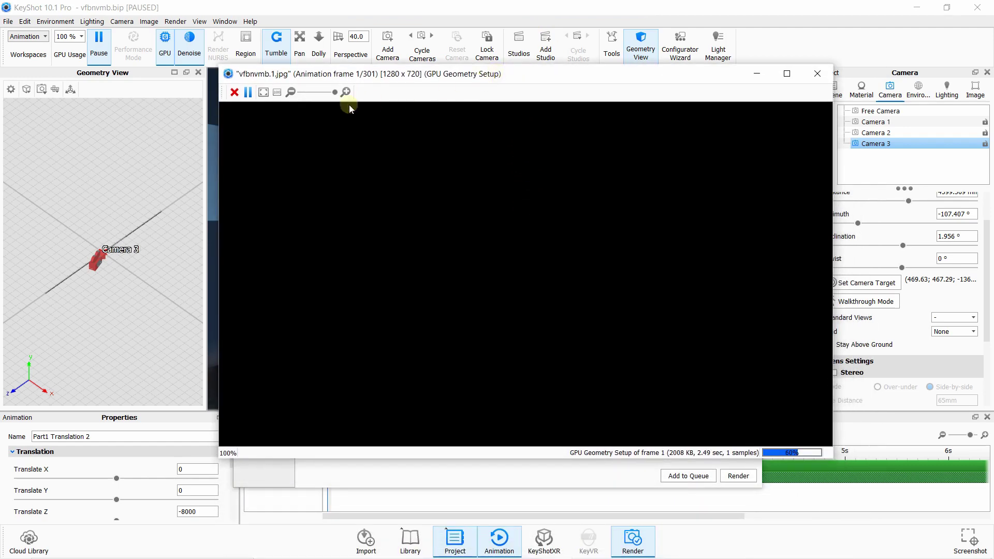
{"action": "left_click", "coordinate": [331, 92]}
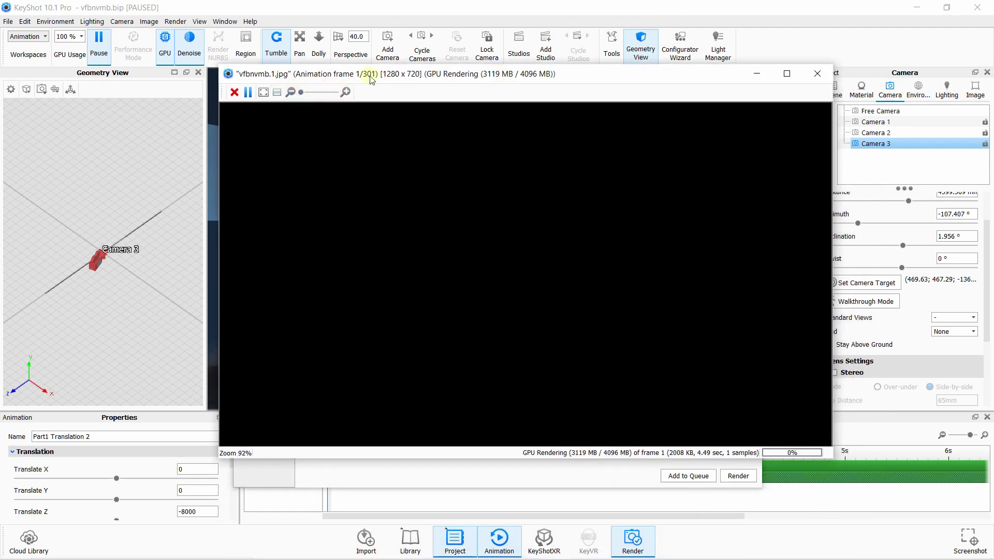
{"action": "left_click_drag", "start_coordinate": [368, 75], "coordinate": [369, 68]}
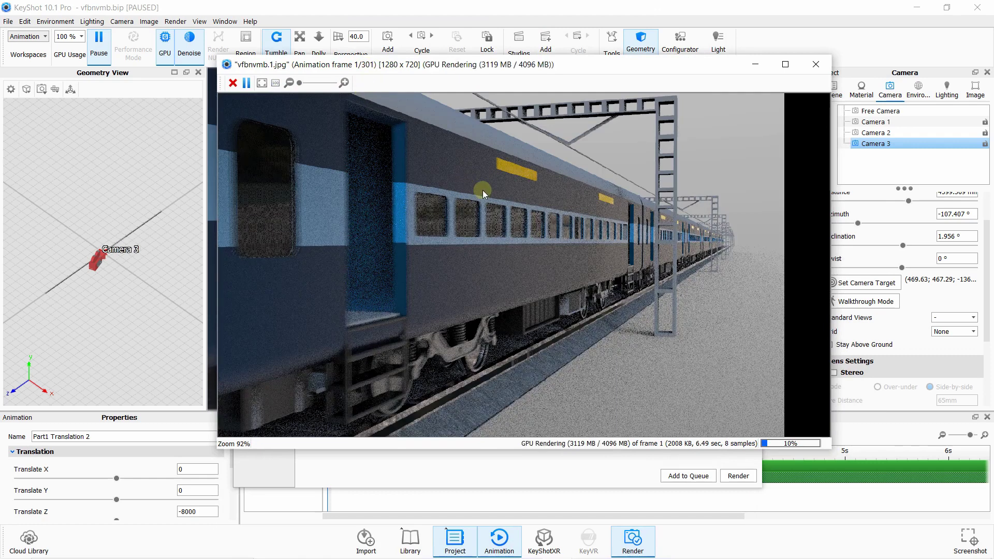